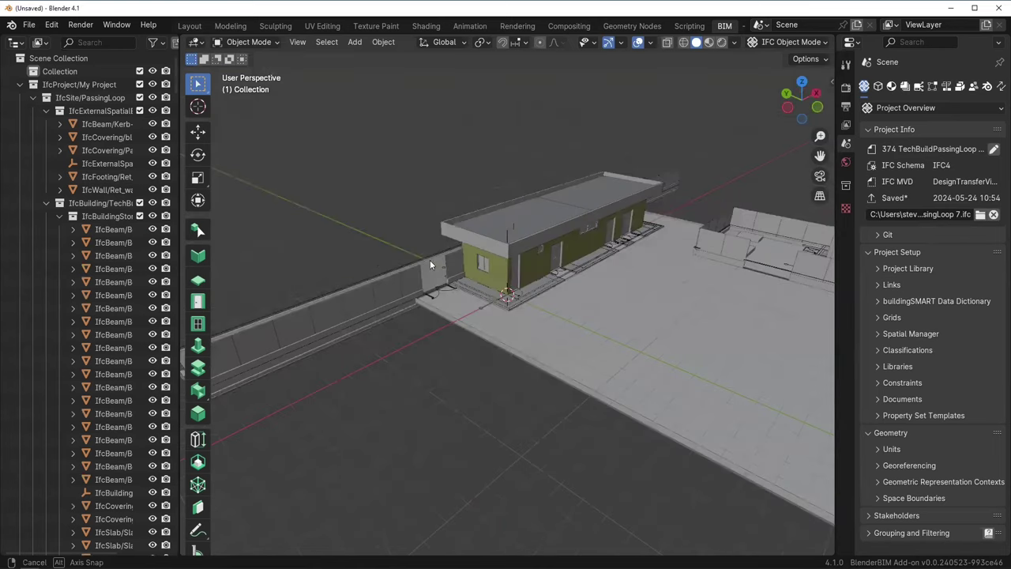
Import the technical building's bill of quantities from the QTO folder as a cost schedule.
scroll(638, 286, "up", 6)
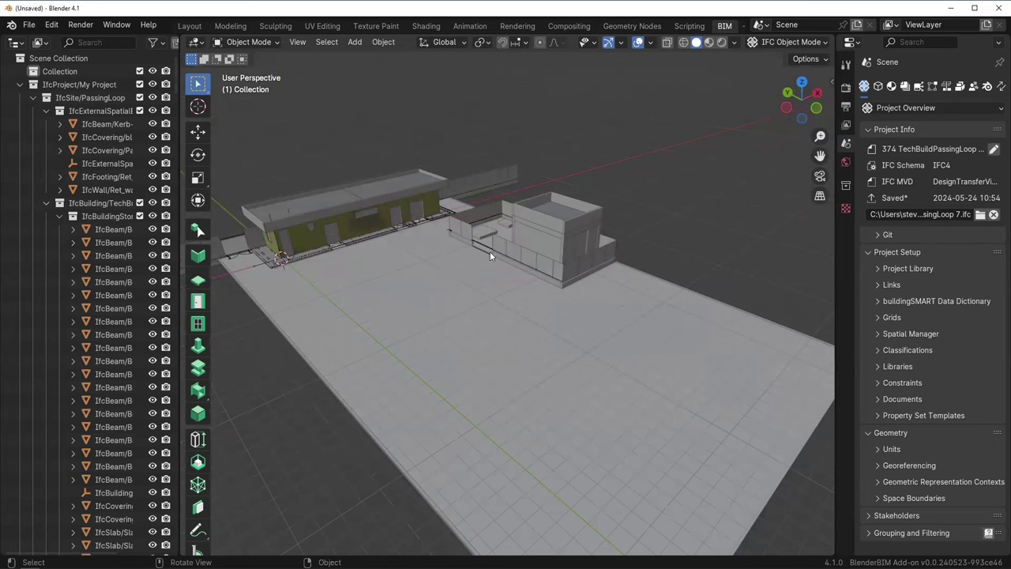
left_click(947, 85)
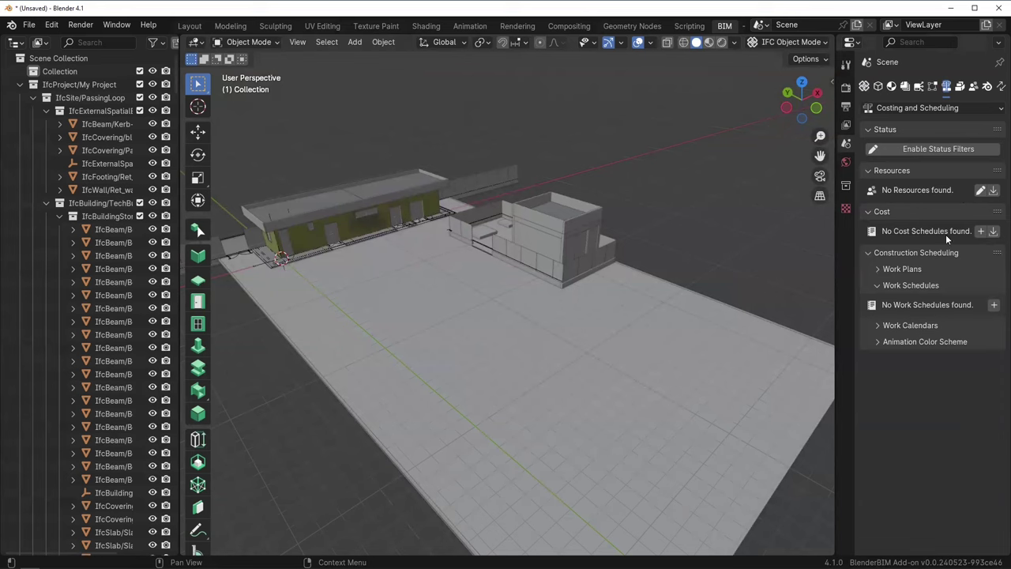
left_click(993, 233)
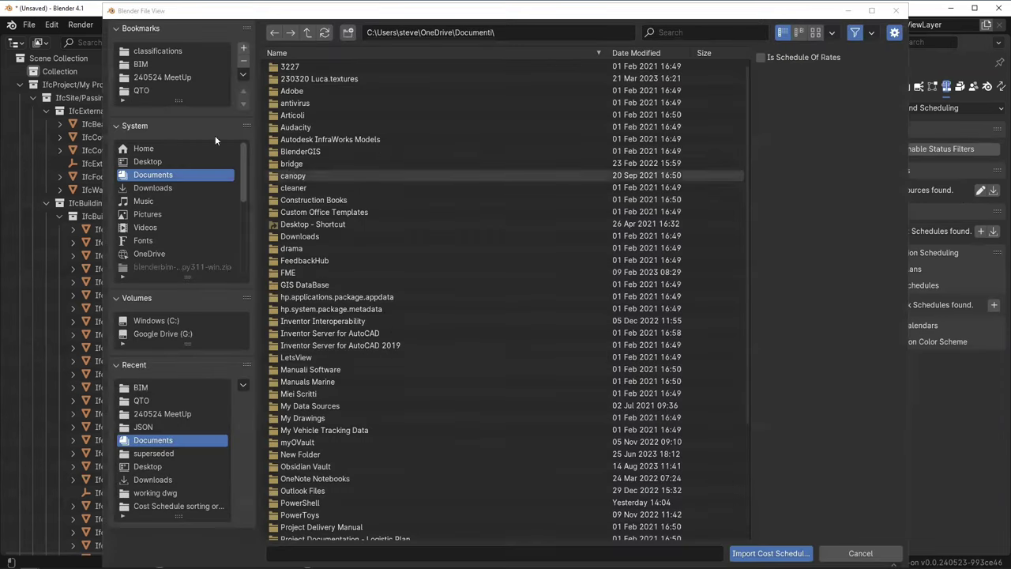
left_click(182, 64)
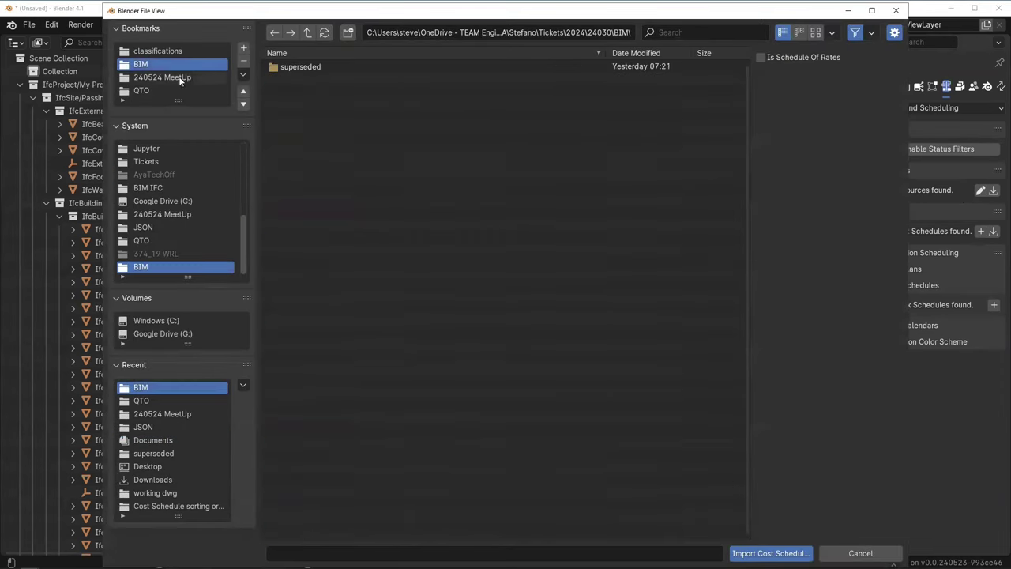
left_click(184, 89)
left_click(370, 92)
double_click(370, 94)
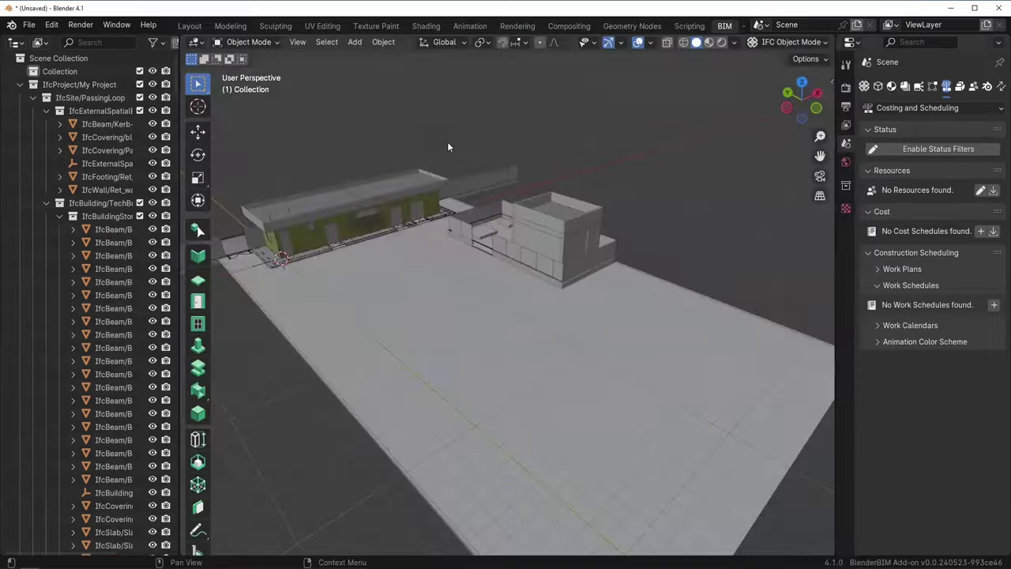
Open the imported CSV cost schedule for editing and enlarge its area and cost item list.
left_click(968, 264)
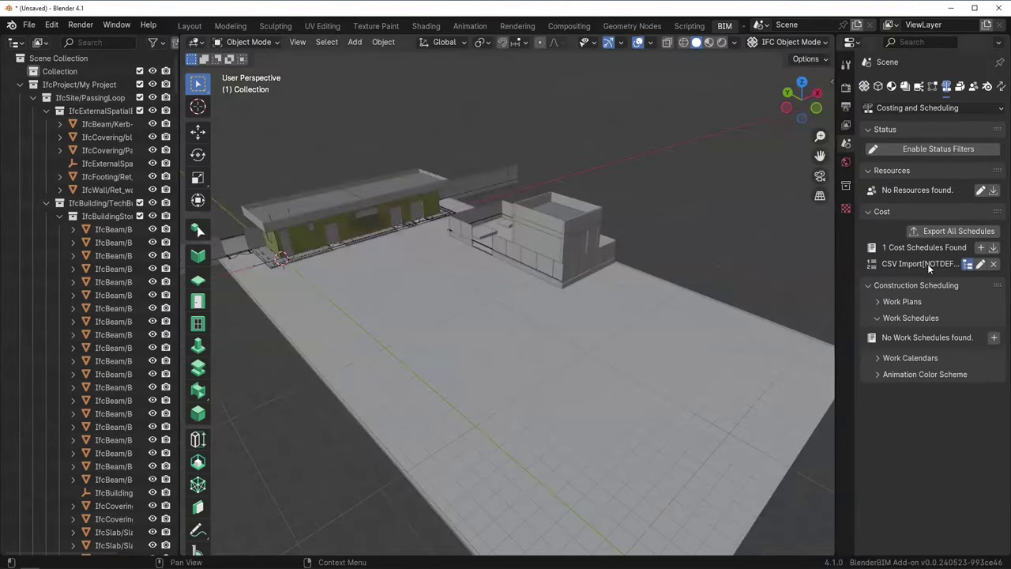
left_click_drag(839, 252, 488, 241)
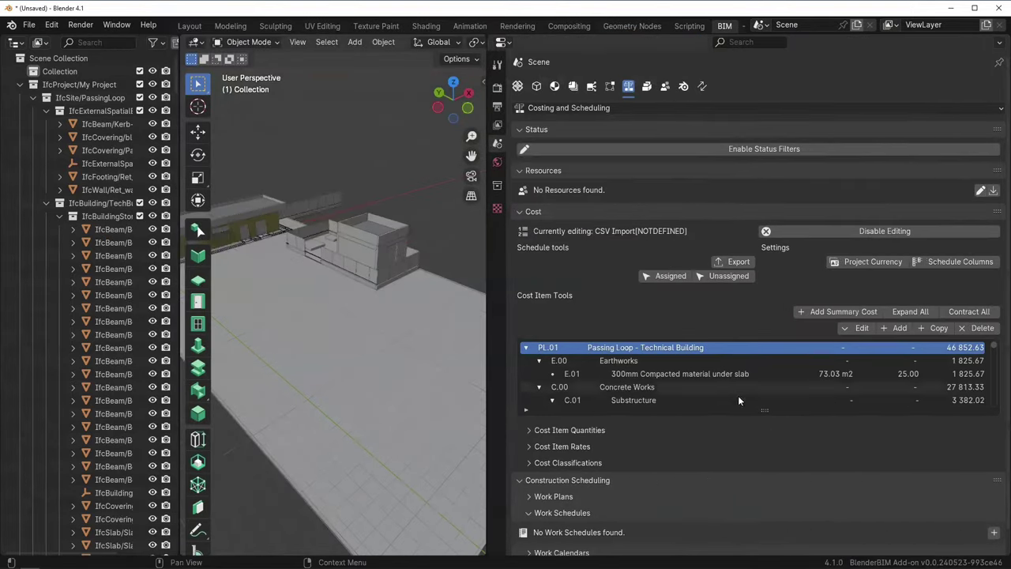
left_click_drag(760, 409, 762, 550)
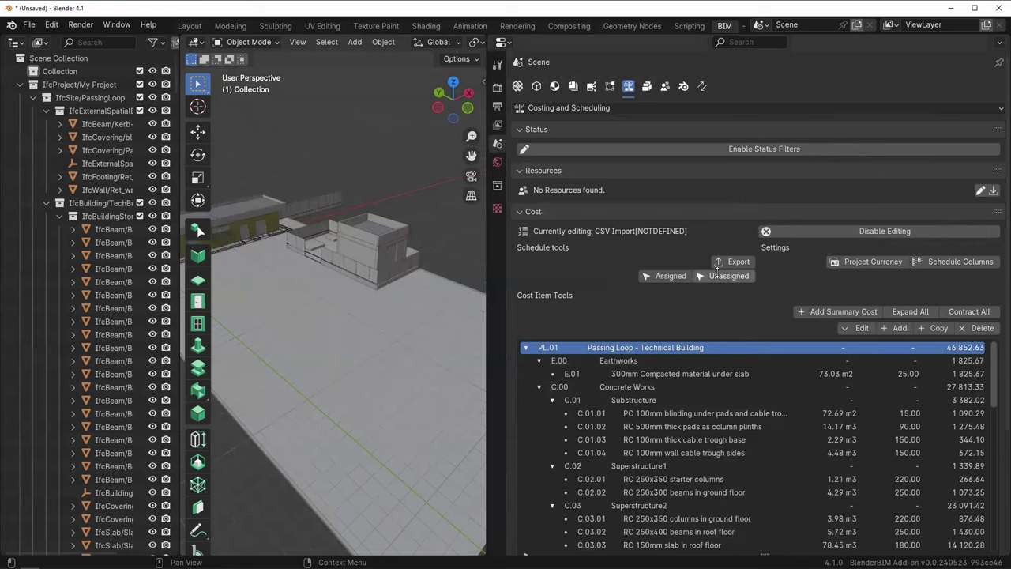
Review the cost items, quantities, rates and totals from Earthworks to Doors, and select item E.01, 300mm Compacted material under slab.
scroll(691, 198, "down", 5)
scroll(695, 269, "down", 10)
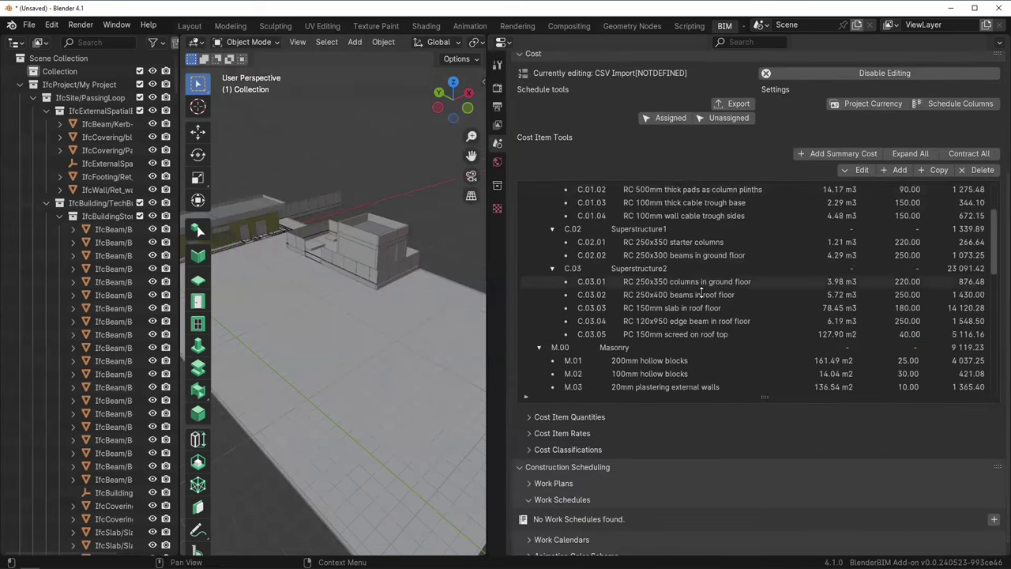
scroll(700, 279, "down", 6)
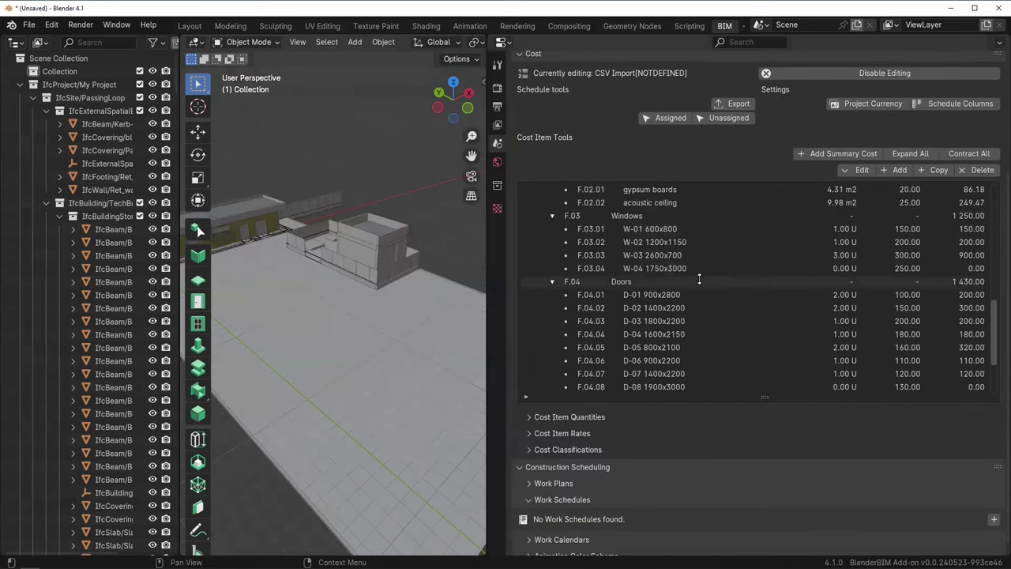
scroll(699, 279, "up", 4)
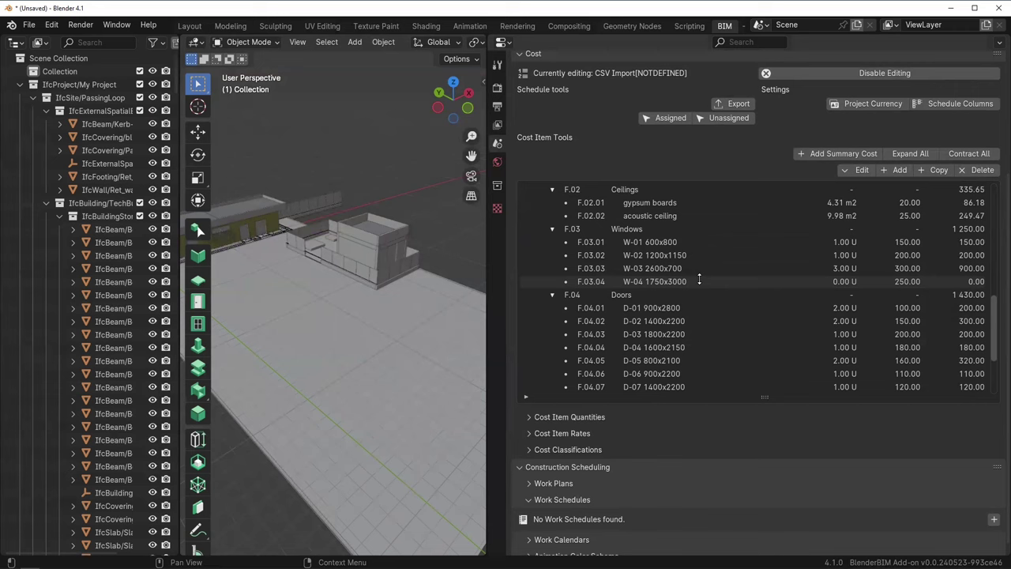
scroll(699, 279, "up", 10)
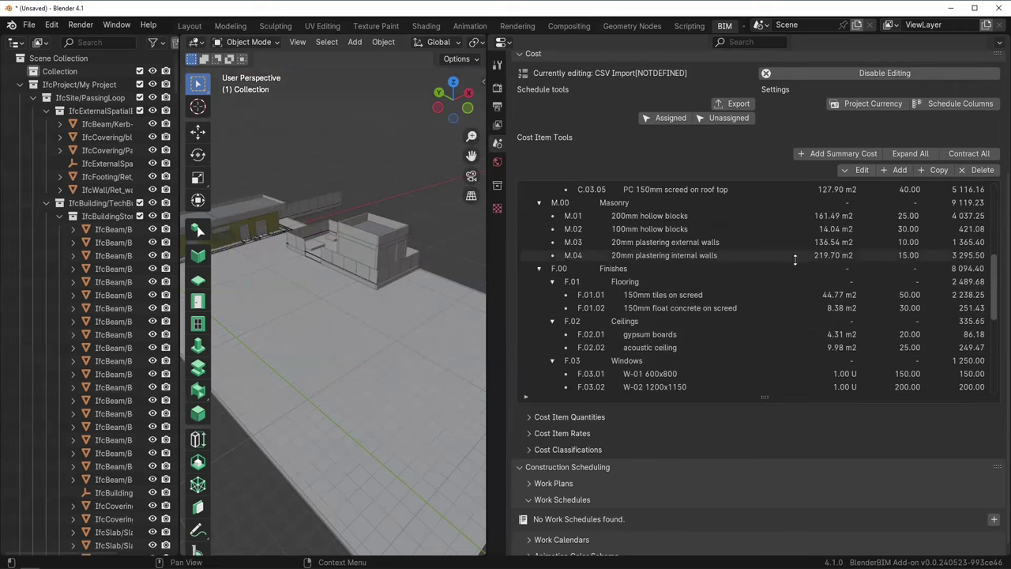
scroll(883, 228, "up", 1)
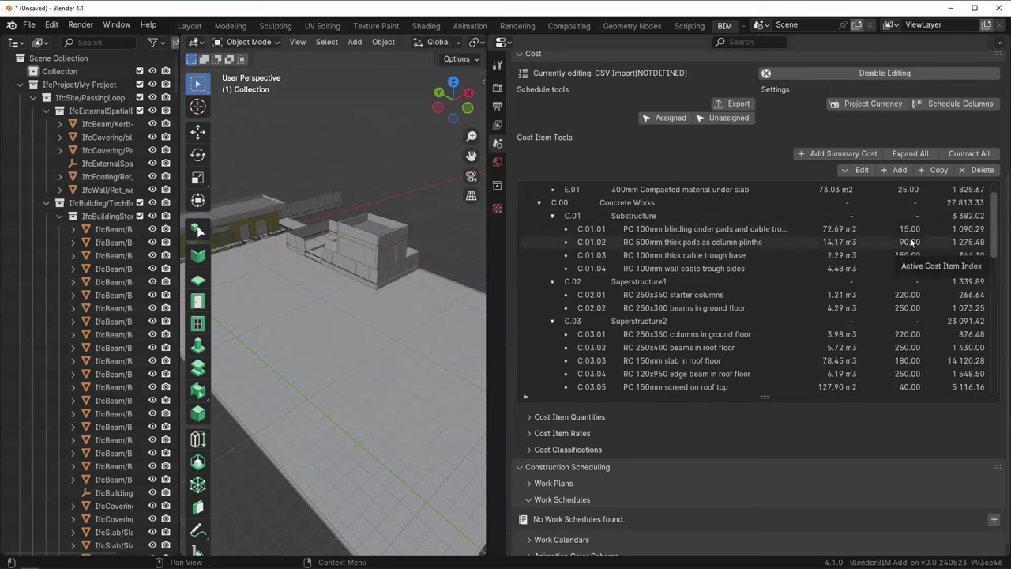
scroll(877, 264, "up", 2)
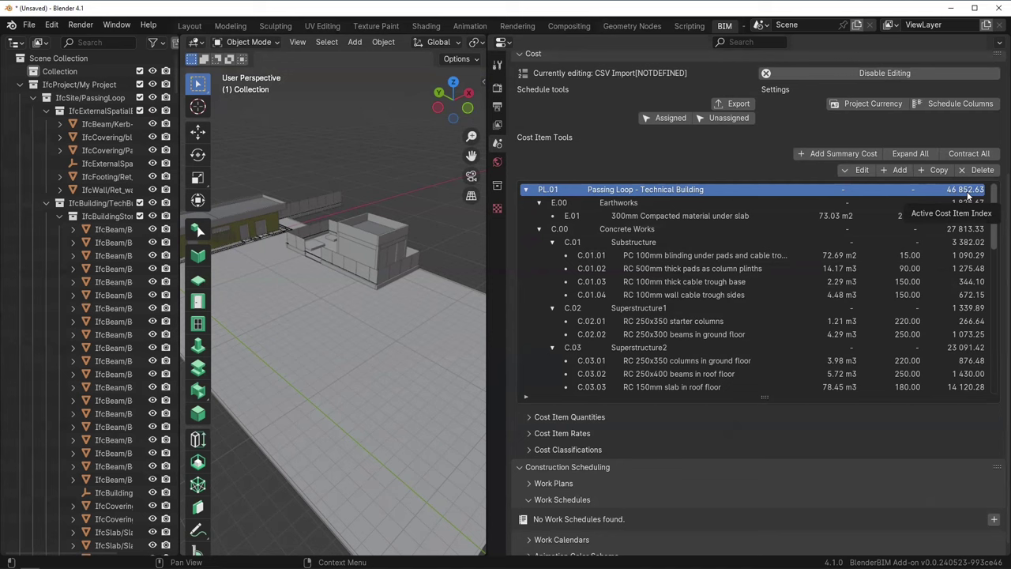
left_click(745, 217)
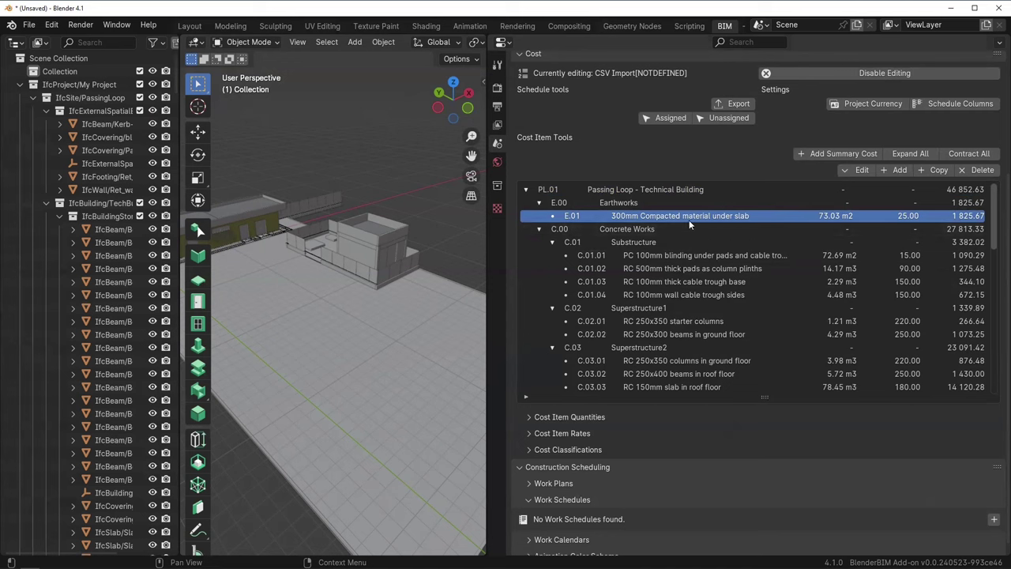
Switch to BoQ TechBuilding.csv in Modern CSV, maximize the window and show the table from its first row.
left_click(245, 229)
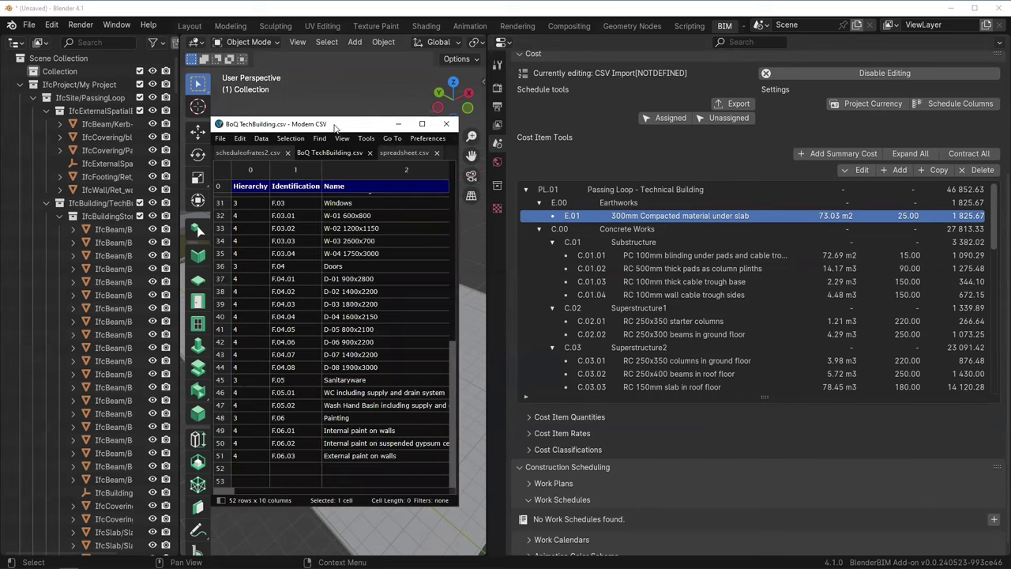
double_click(335, 125)
scroll(330, 238, "up", 5)
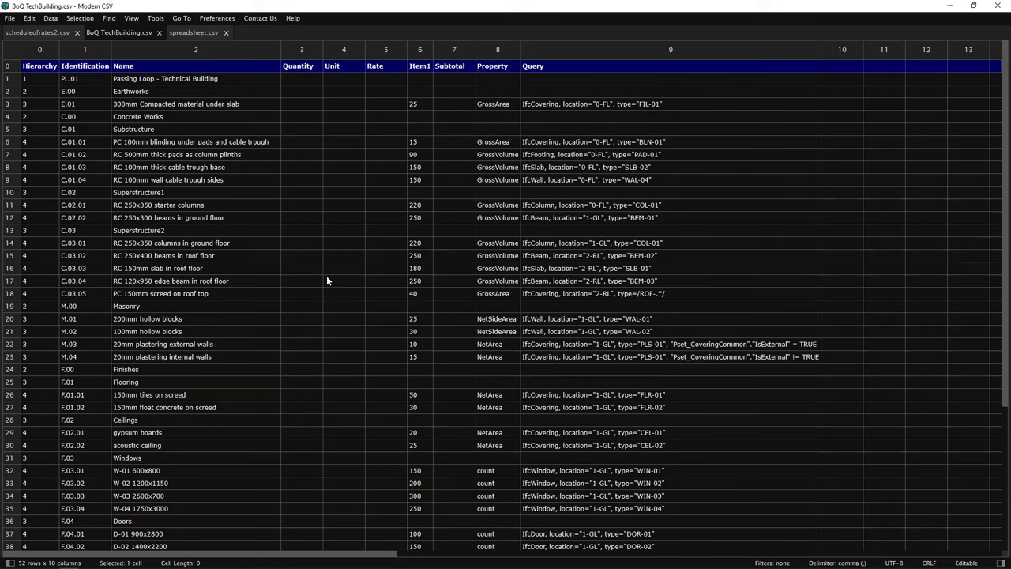
Highlight the Name, Item1, Property and Query columns in turn to examine how the bill of quantities is structured.
left_click(203, 67)
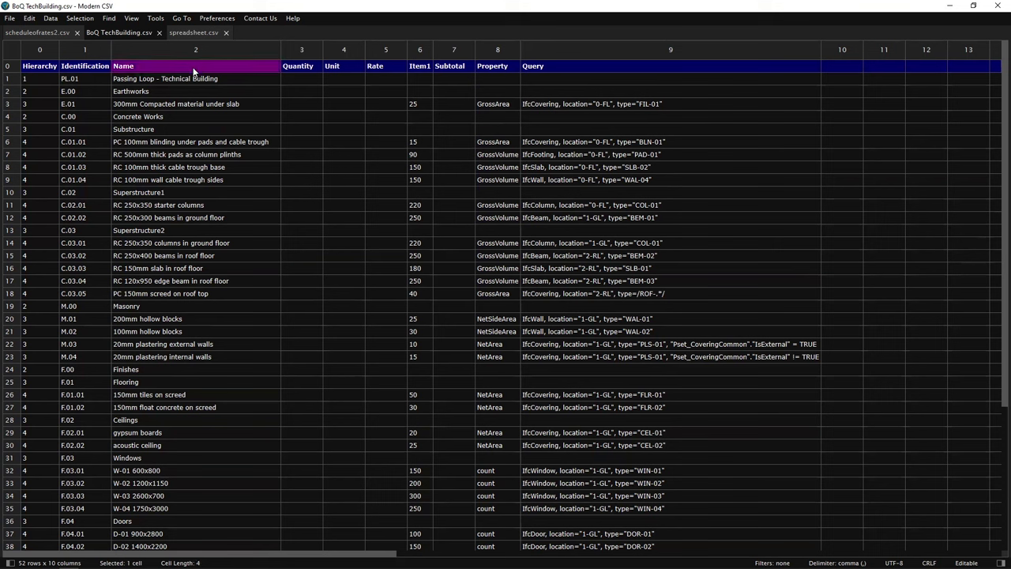
left_click(195, 50)
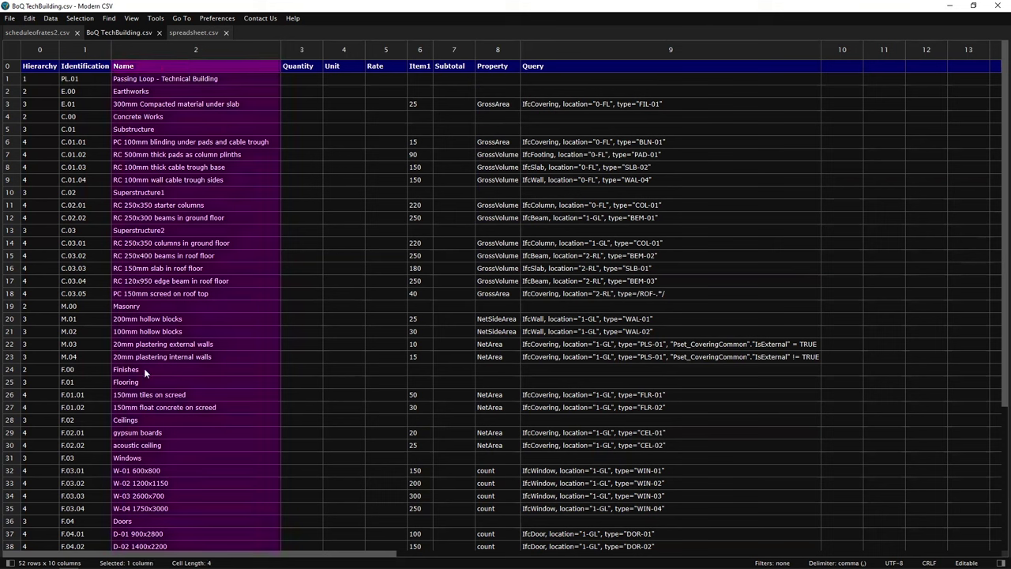
left_click(420, 49)
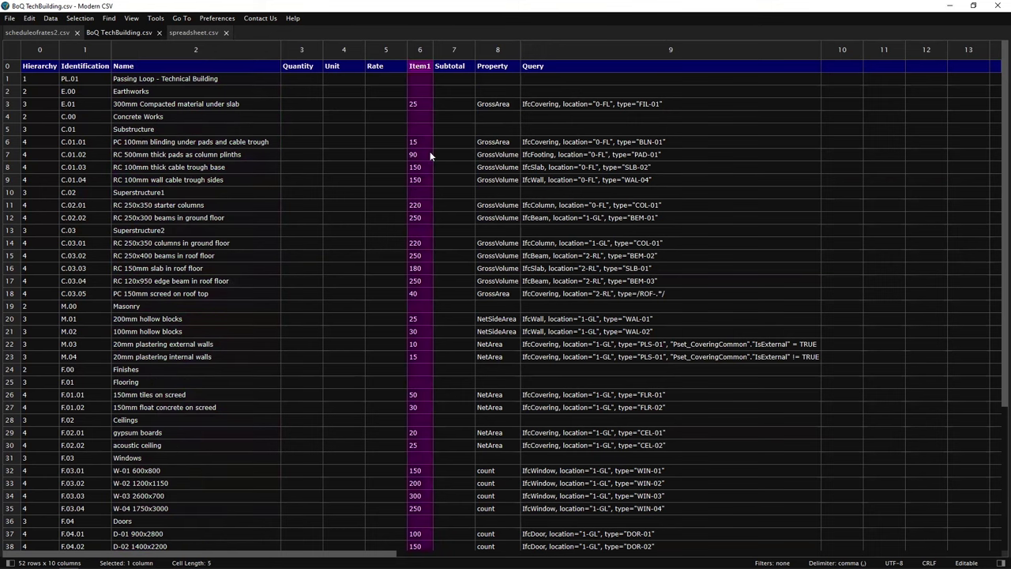
left_click(497, 51)
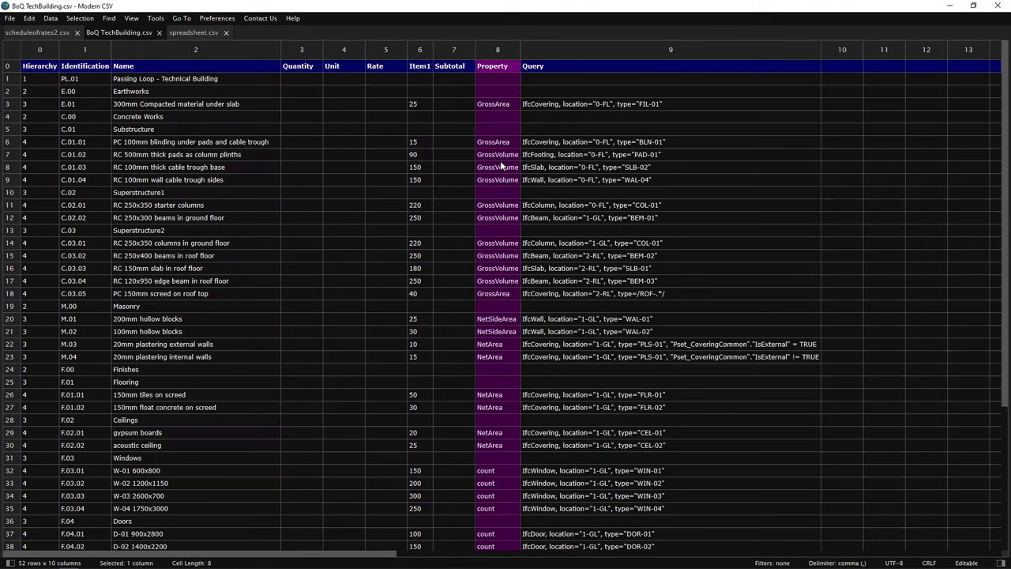
left_click(556, 66)
left_click(598, 47)
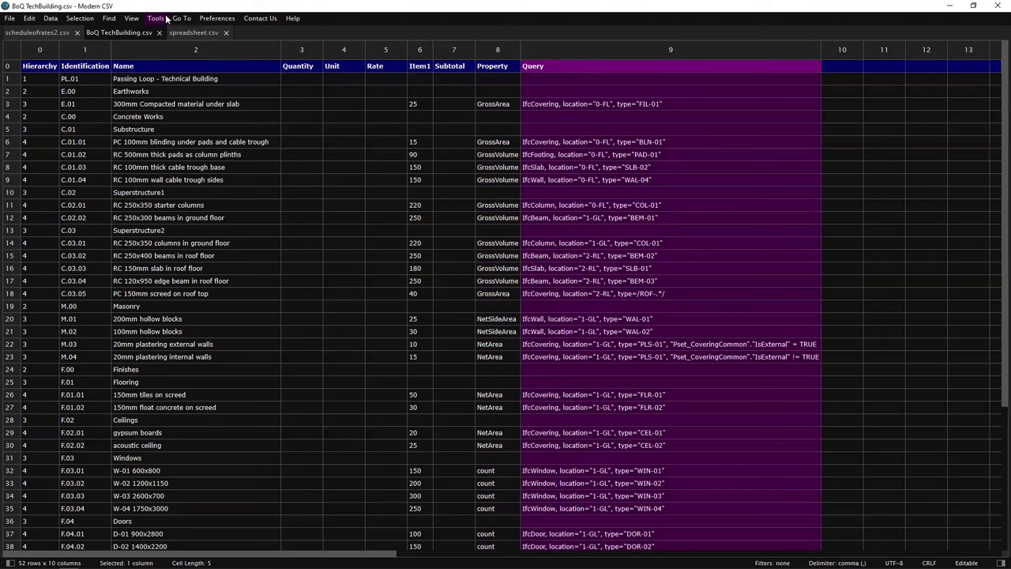
left_click(452, 180)
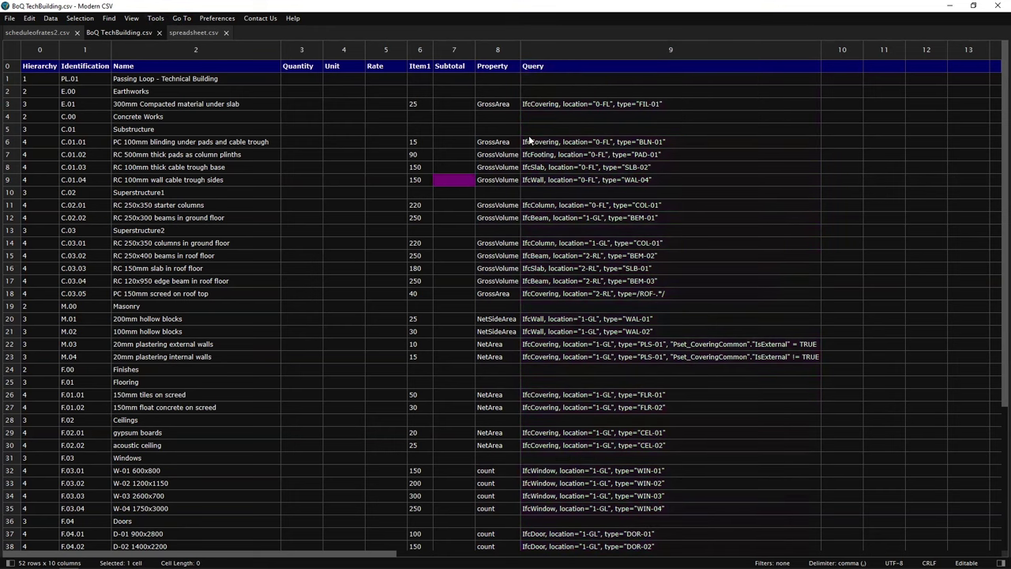
left_click(571, 51)
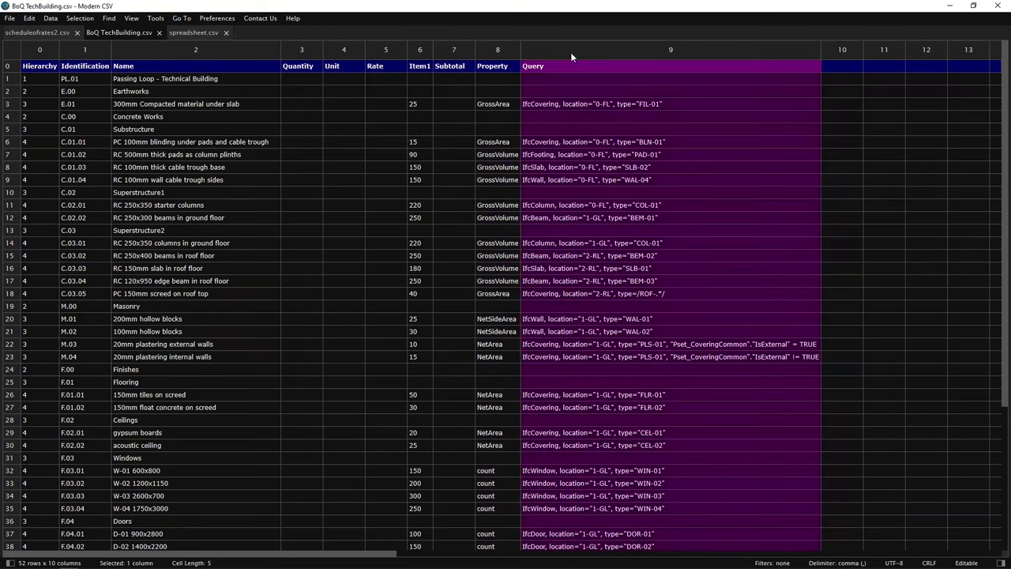
Examine the Property and Query cells of row C.01.01, PC 100mm blinding, and compare its query with the neighbouring items.
left_click(645, 144)
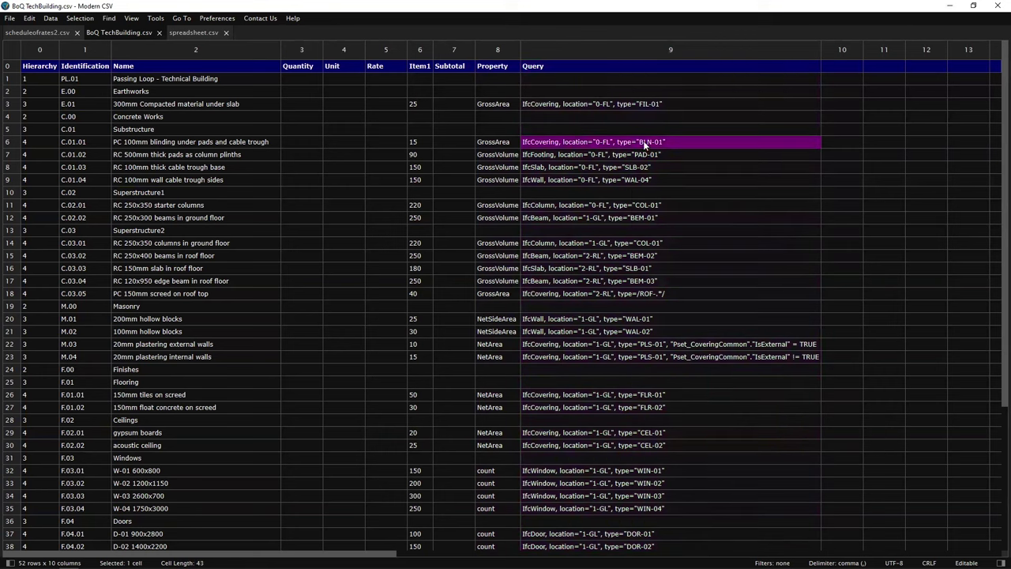
left_click(630, 104)
left_click(635, 146)
left_click(11, 144)
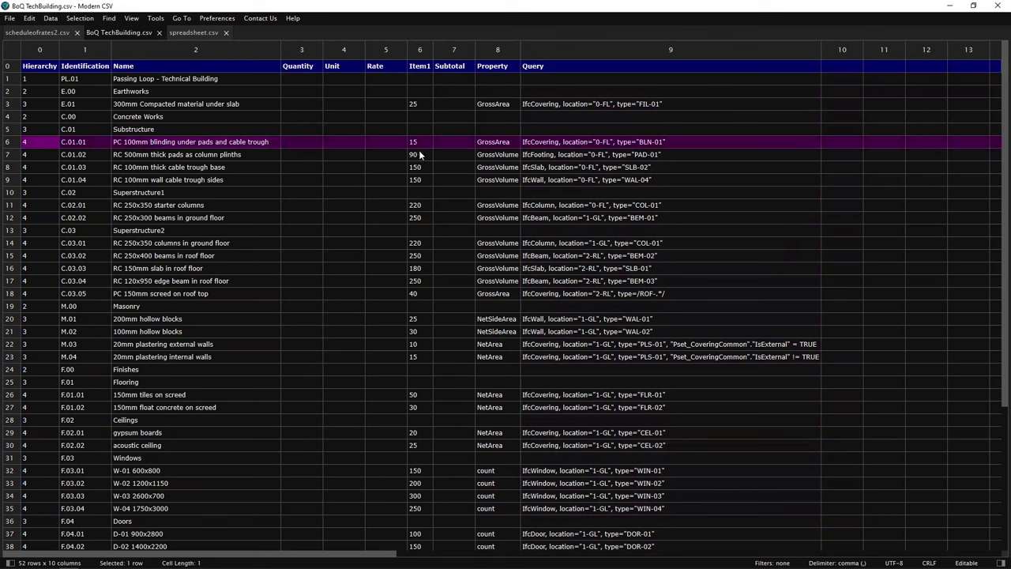
left_click(482, 146)
left_click(553, 152)
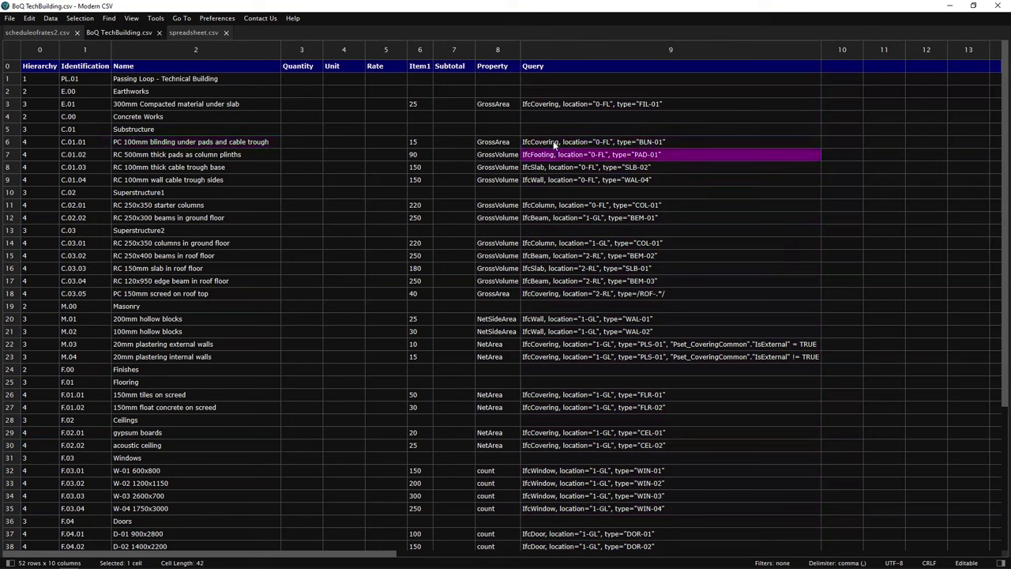
left_click(558, 146)
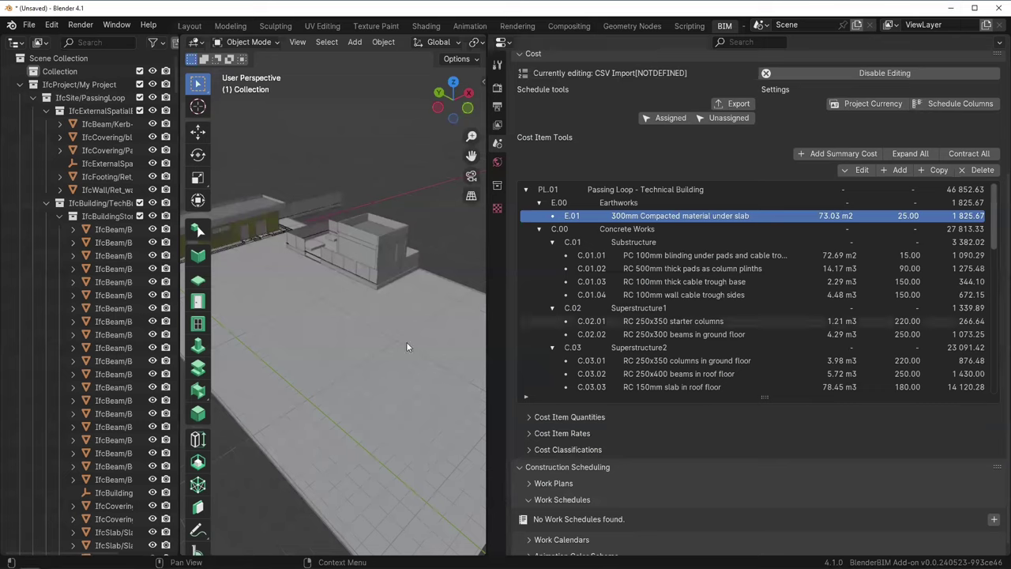
Switch to Blender and show the full list of elements behind the quantity of item C.01.01, PC 100mm blinding under pads and cable trough.
left_click(671, 253)
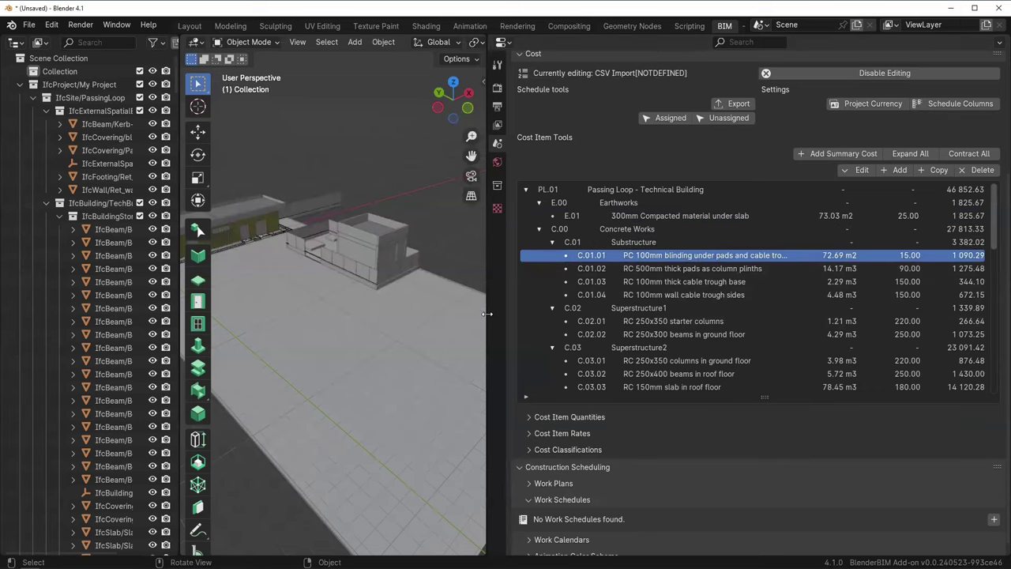
left_click_drag(488, 313, 326, 313)
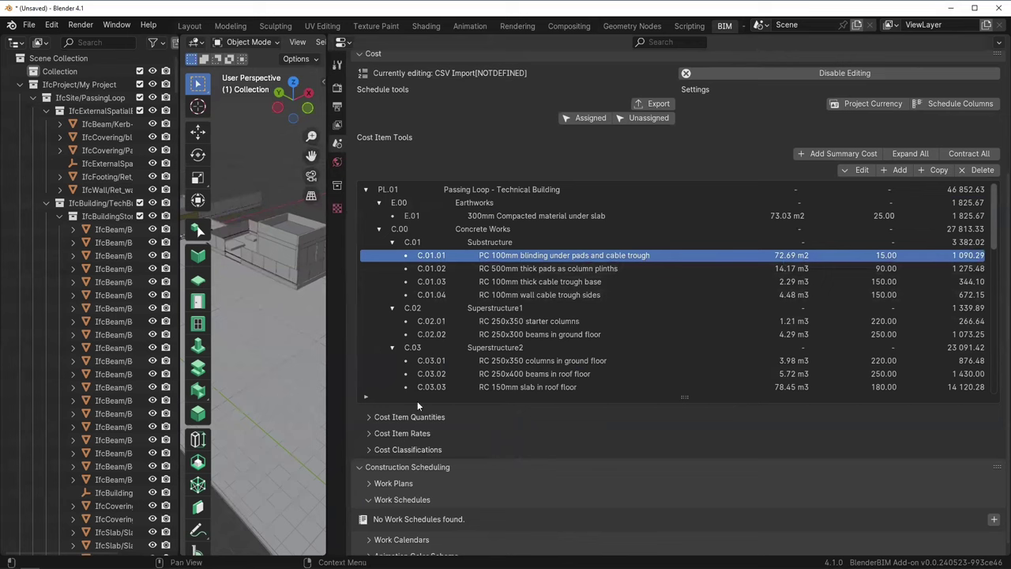
left_click(370, 417)
scroll(452, 381, "down", 3)
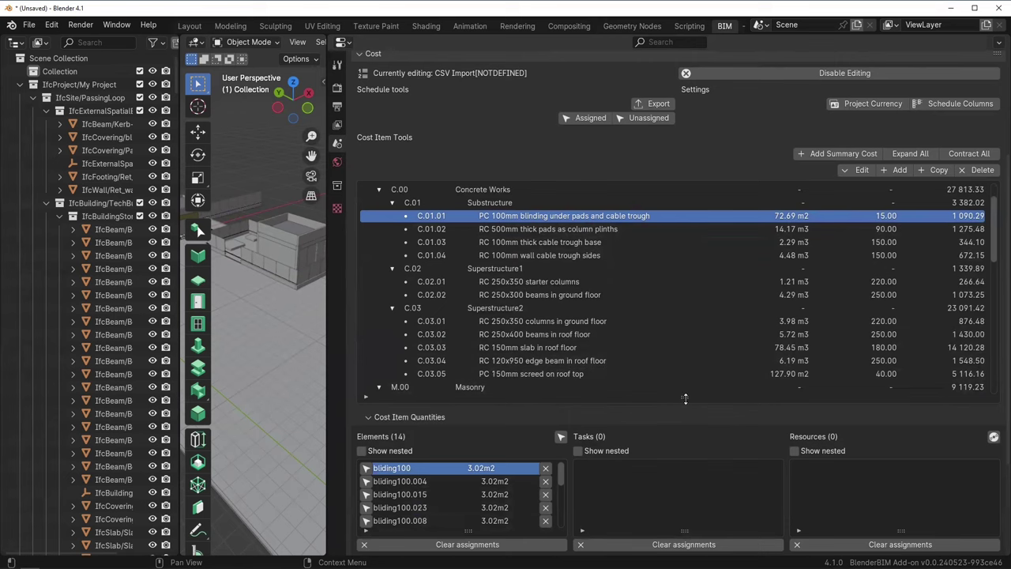
left_click_drag(685, 399, 697, 278)
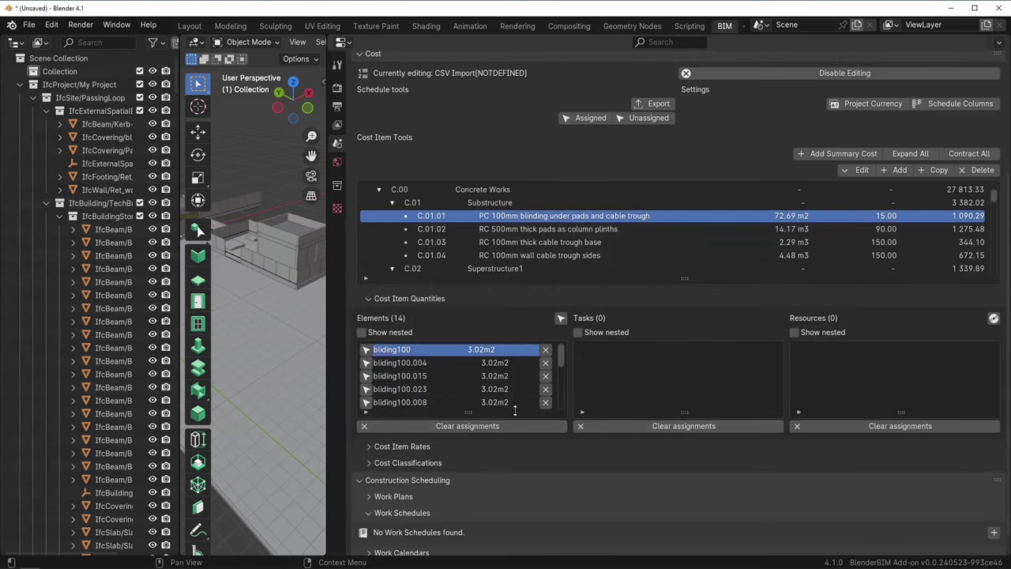
left_click_drag(467, 411, 476, 550)
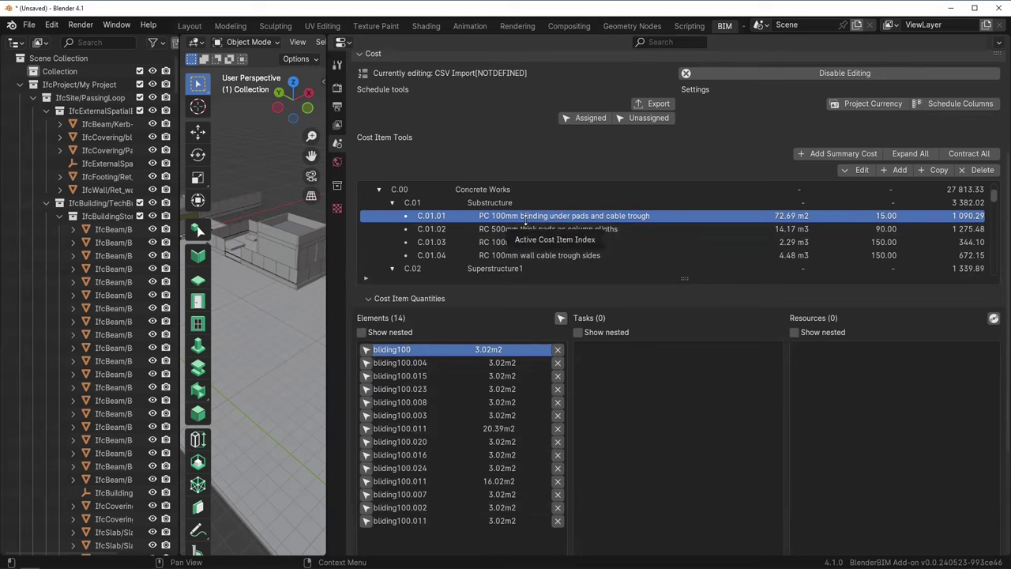
Select all elements assigned to cost item C.01.01 in the model and inspect them from below in a widened viewport.
left_click(562, 317)
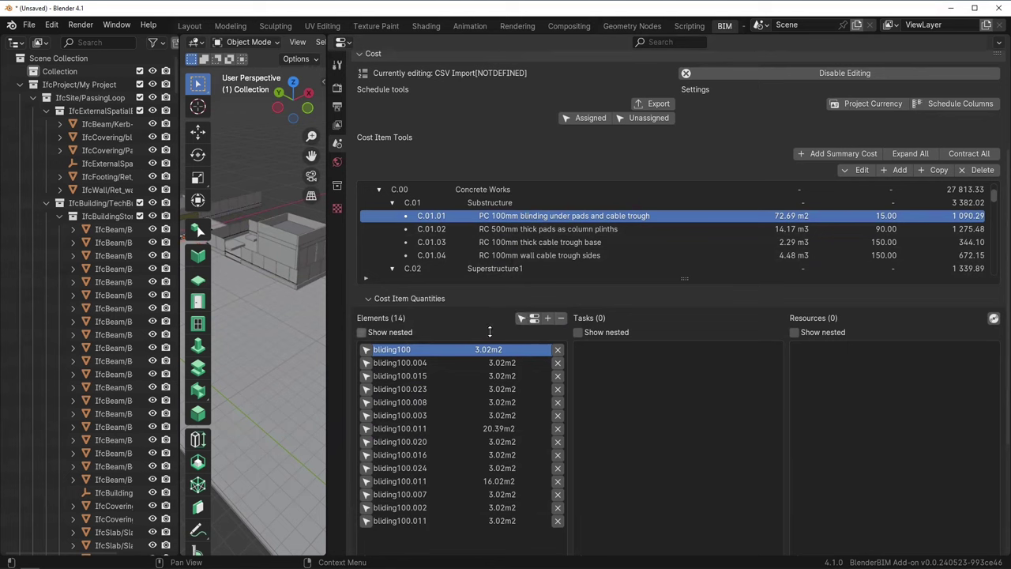
middle_click_drag(229, 253, 240, 285)
left_click_drag(325, 280, 440, 282)
mouse_move(322, 289)
middle_mouse_down()
mouse_move(351, 312)
mouse_move(380, 198)
mouse_move(336, 289)
middle_mouse_up()
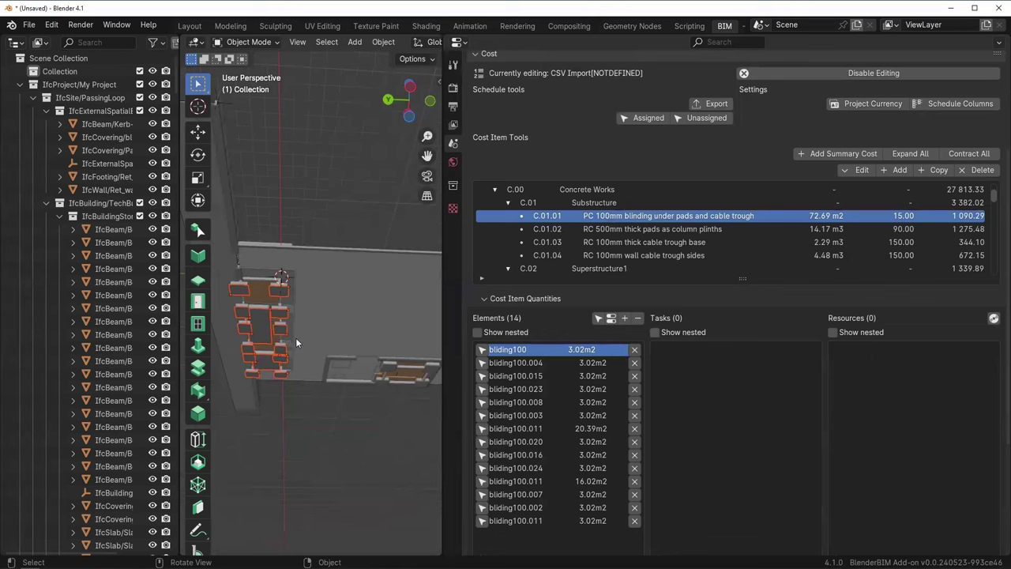
Show the elements assigned to cost item C.01.02, RC 500mm thick pads as column plinths, and examine them in the model.
left_click(646, 230)
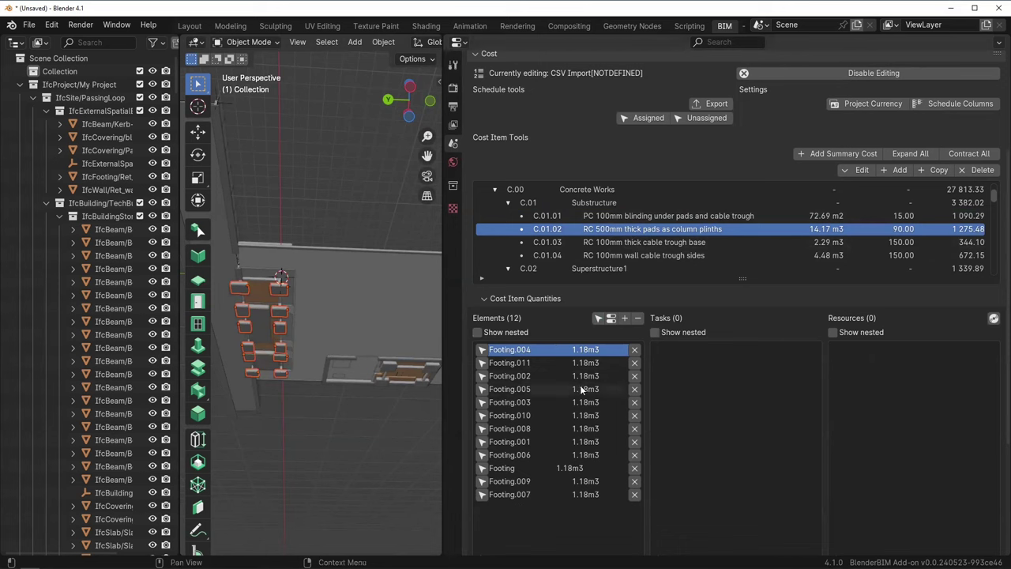
scroll(565, 457, "down", 2)
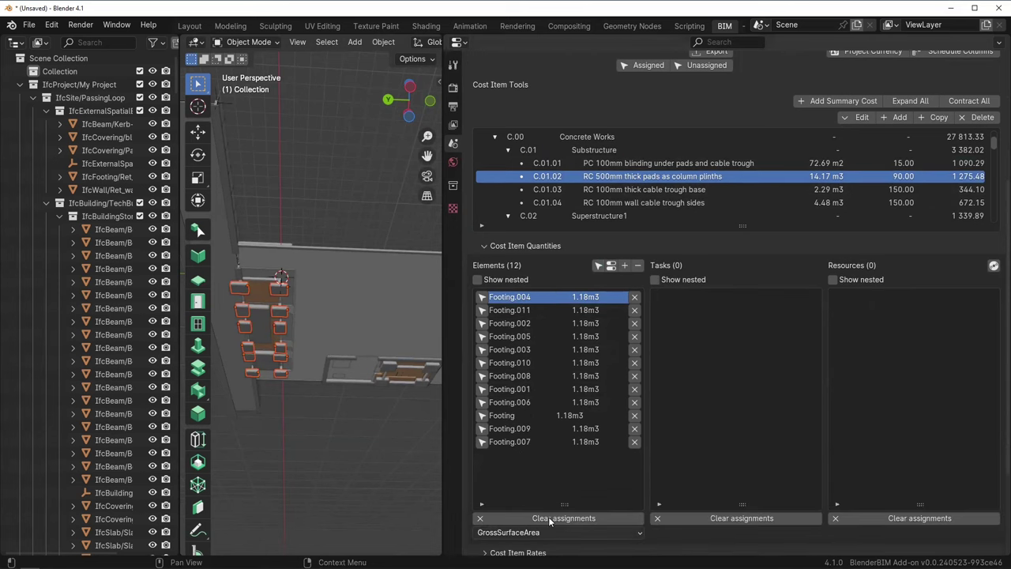
scroll(567, 471, "up", 5)
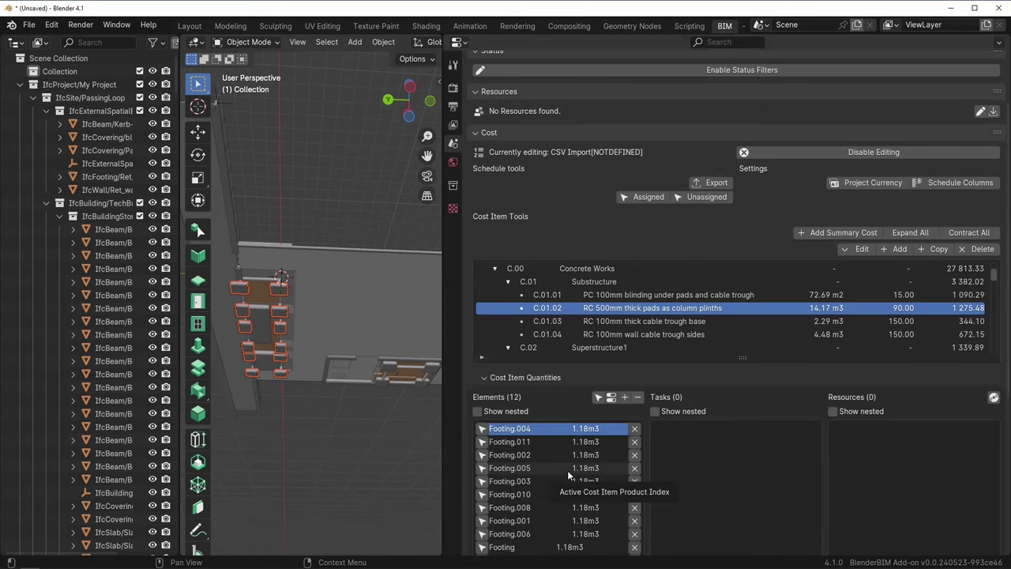
middle_click_drag(403, 316, 316, 308)
scroll(289, 285, "up", 3)
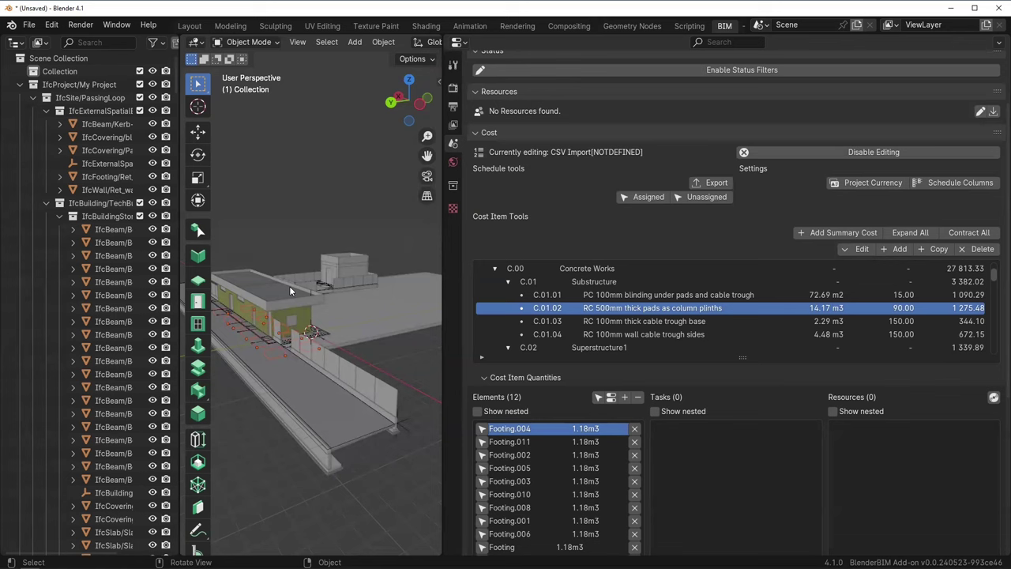
middle_click_drag(295, 287, 243, 248)
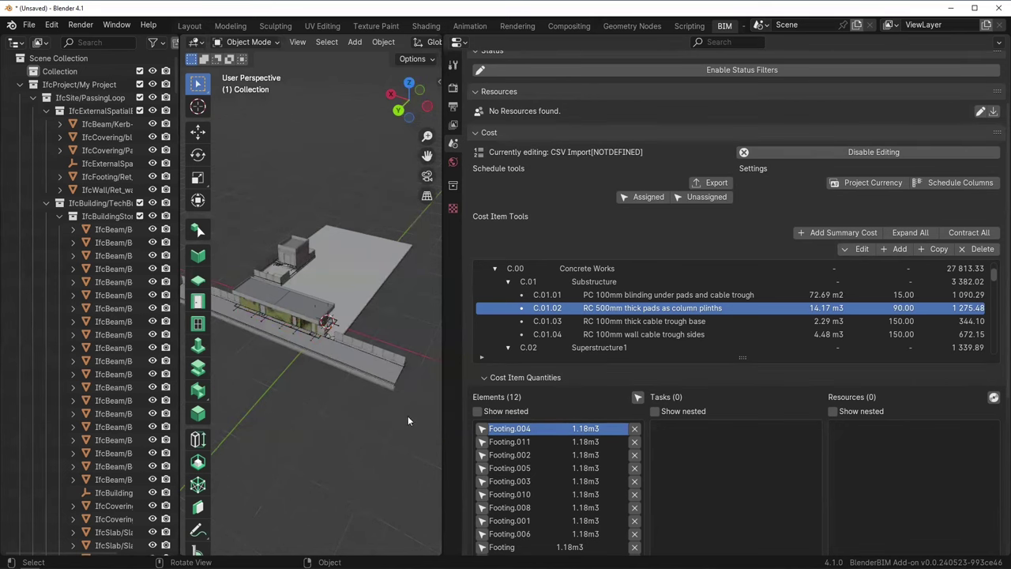
Widen the 3D viewport and examine the building and platform from several angles and distances.
left_click_drag(443, 340, 602, 352)
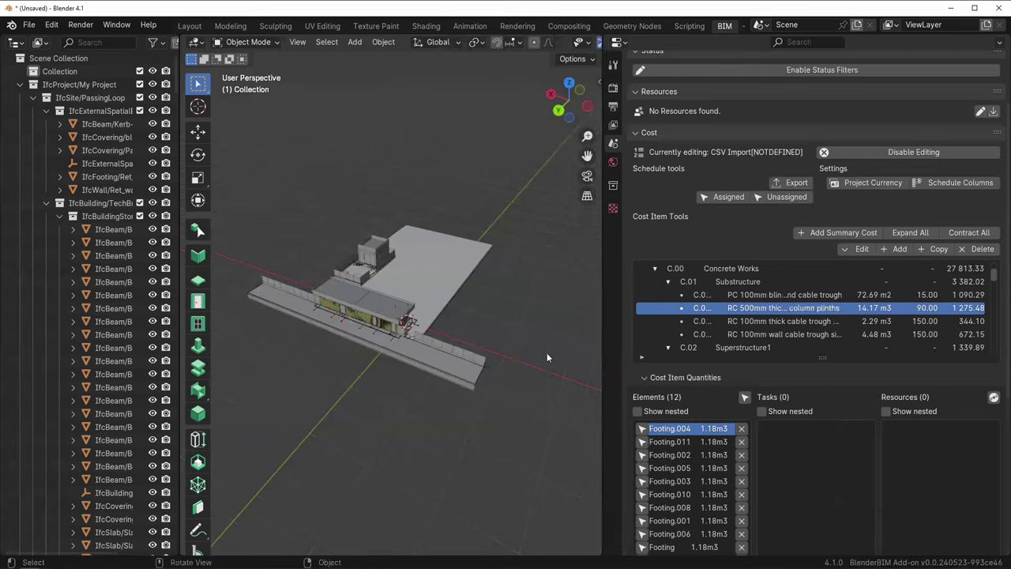
scroll(312, 354, "up", 6)
middle_click_drag(330, 348, 341, 312)
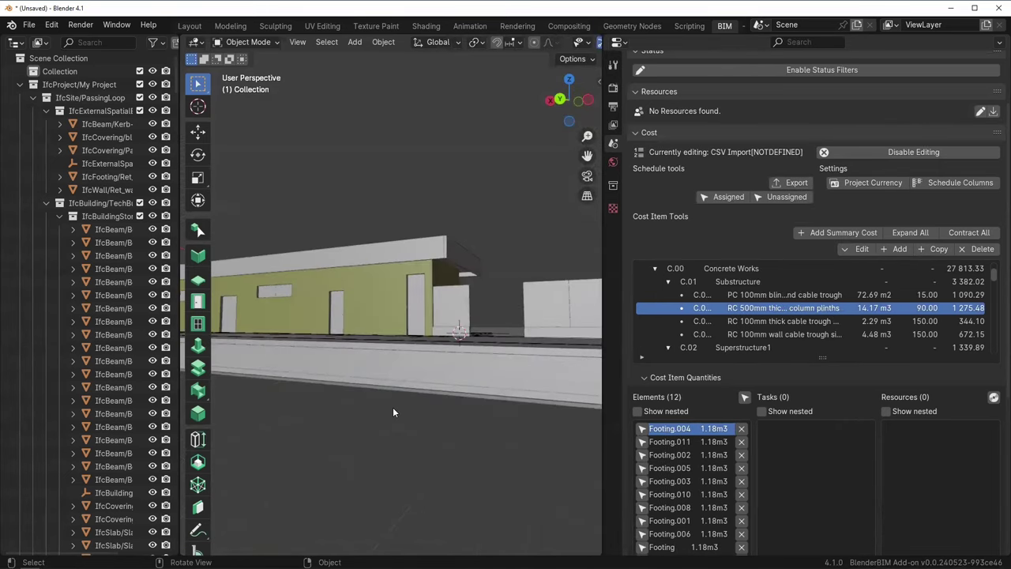
middle_click_drag(399, 334, 384, 366)
scroll(384, 366, "down", 2)
scroll(386, 364, "down", 2)
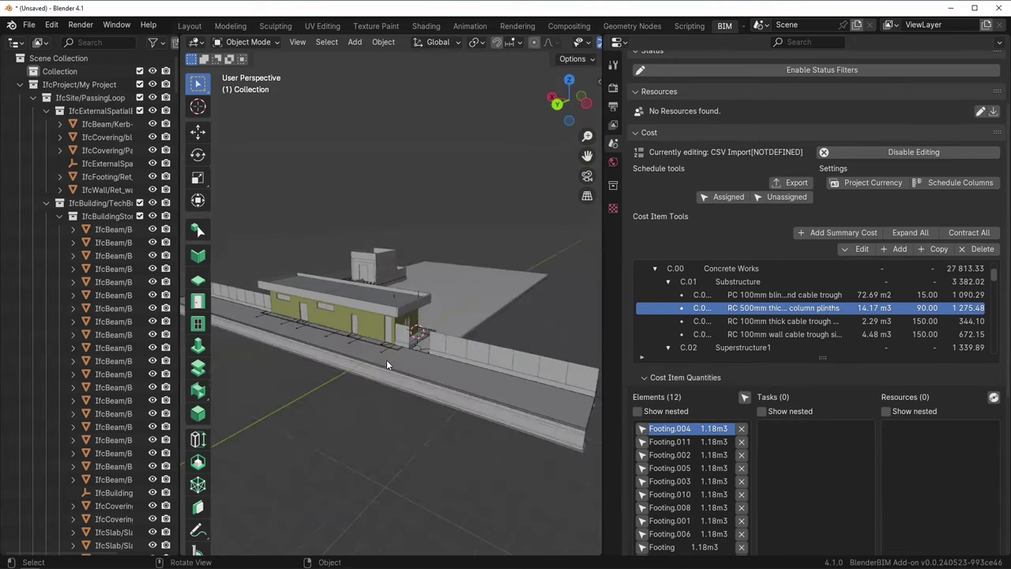
scroll(387, 364, "down", 1)
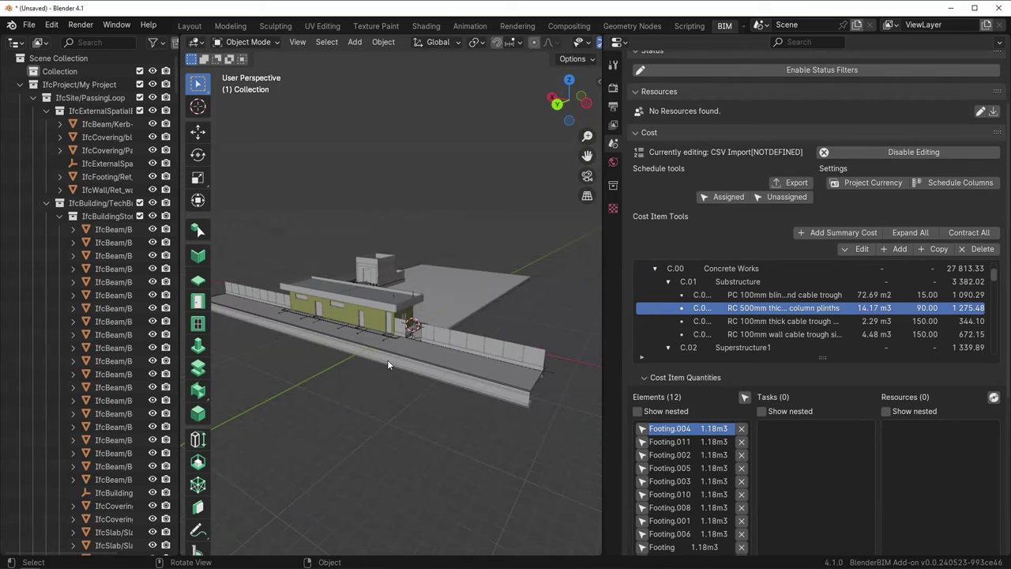
Select the IfcAnnotation plan linework on the platform in front of the building and isolate it in local view.
key("shift")
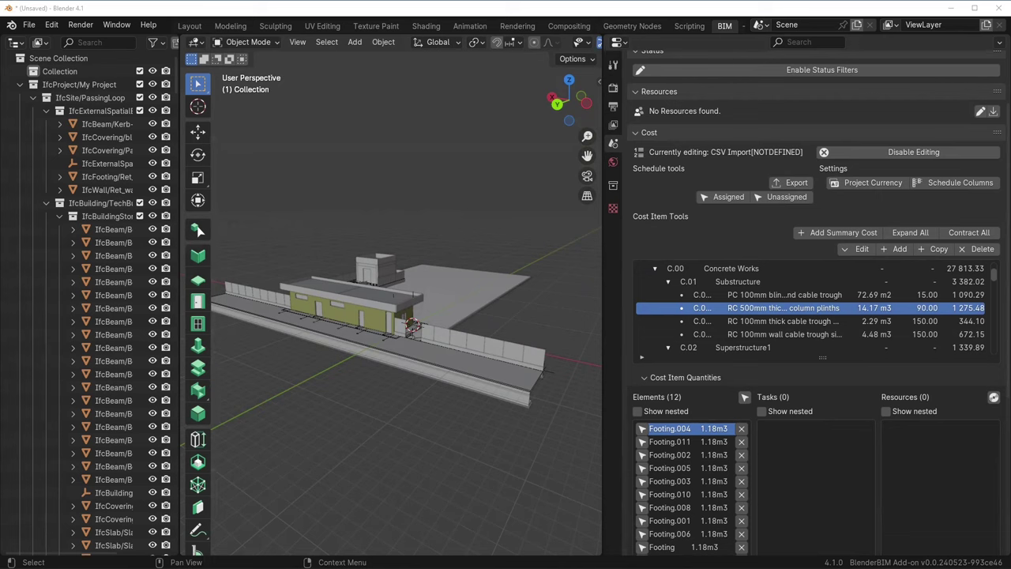
left_click(363, 332)
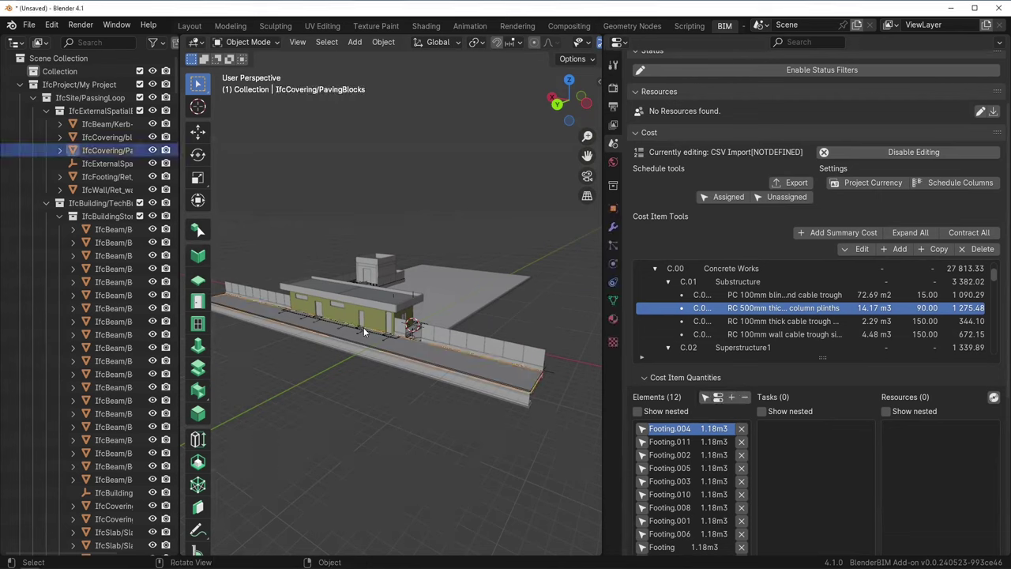
scroll(363, 332, "up", 4)
scroll(361, 353, "up", 2)
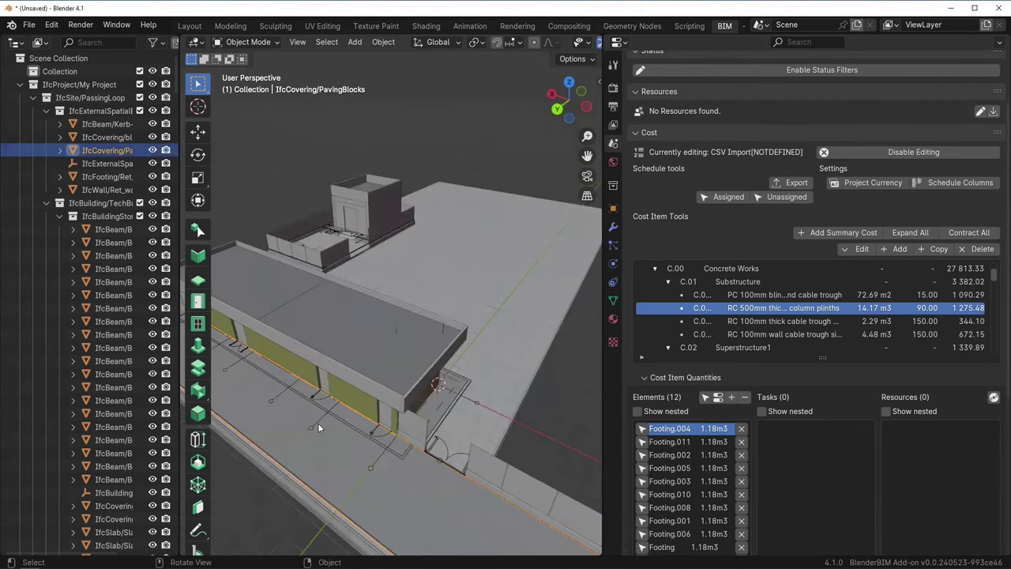
left_click(327, 413)
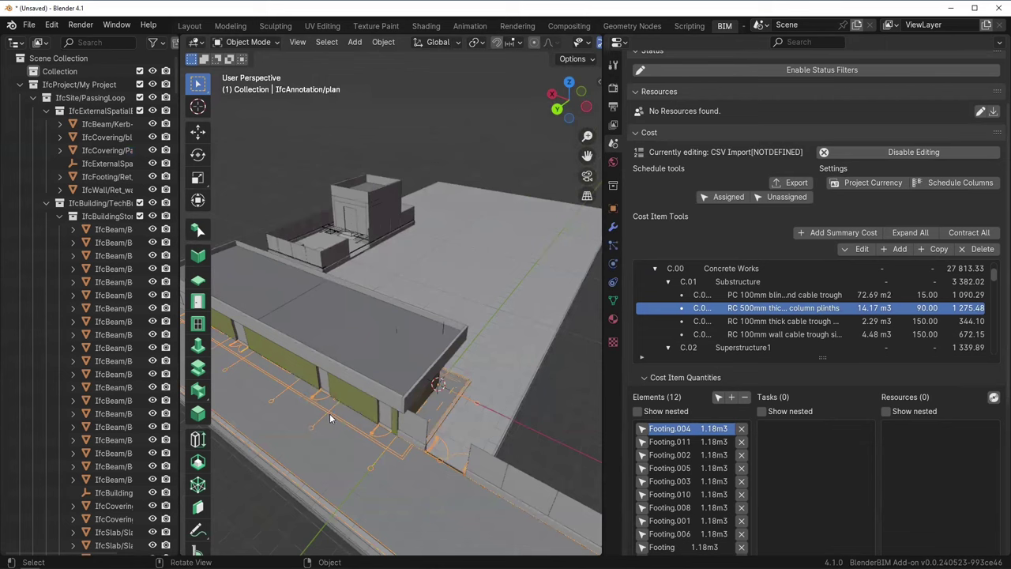
scroll(421, 385, "down", 3)
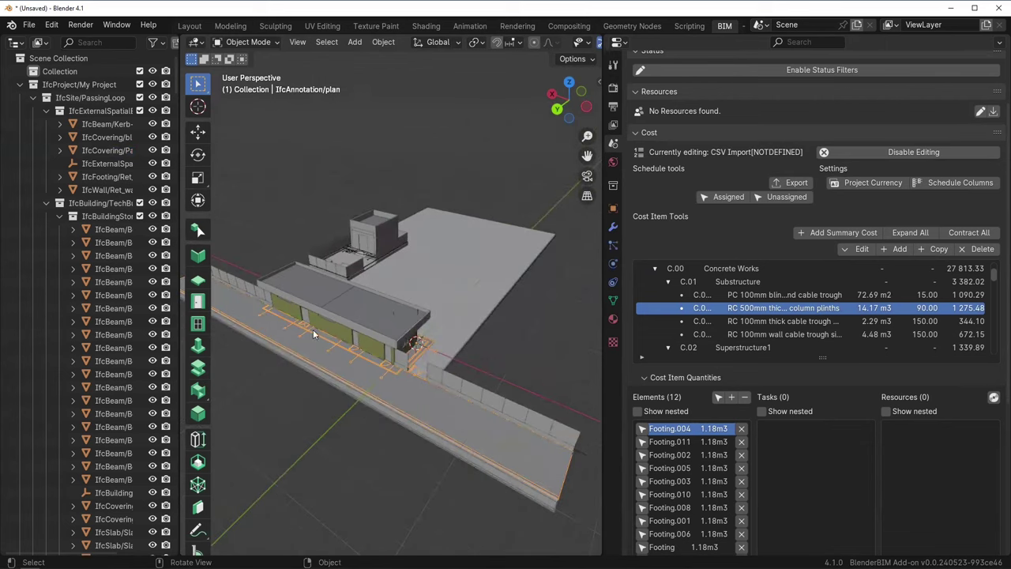
key("KP_Divide")
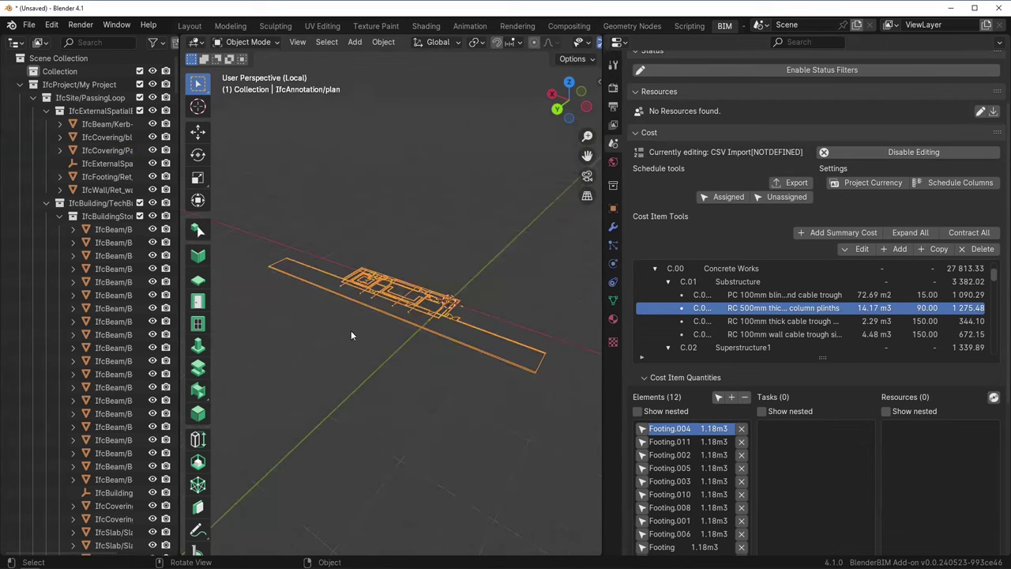
Examine the isolated floor plan linework up close and return to the full model of the building.
scroll(384, 335, "up", 4)
scroll(393, 303, "up", 2)
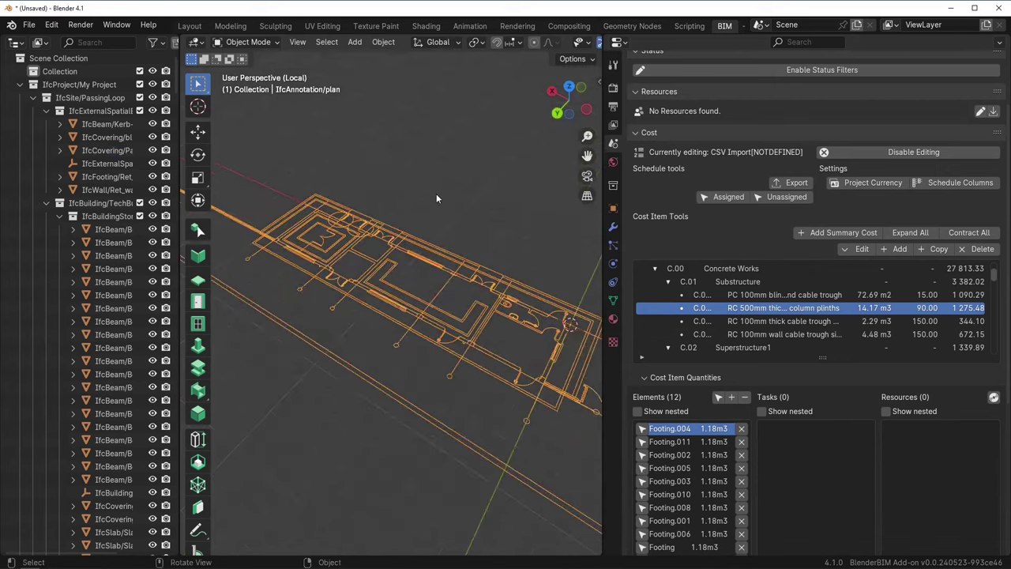
left_click(406, 286)
left_click(388, 276)
scroll(379, 267, "down", 3)
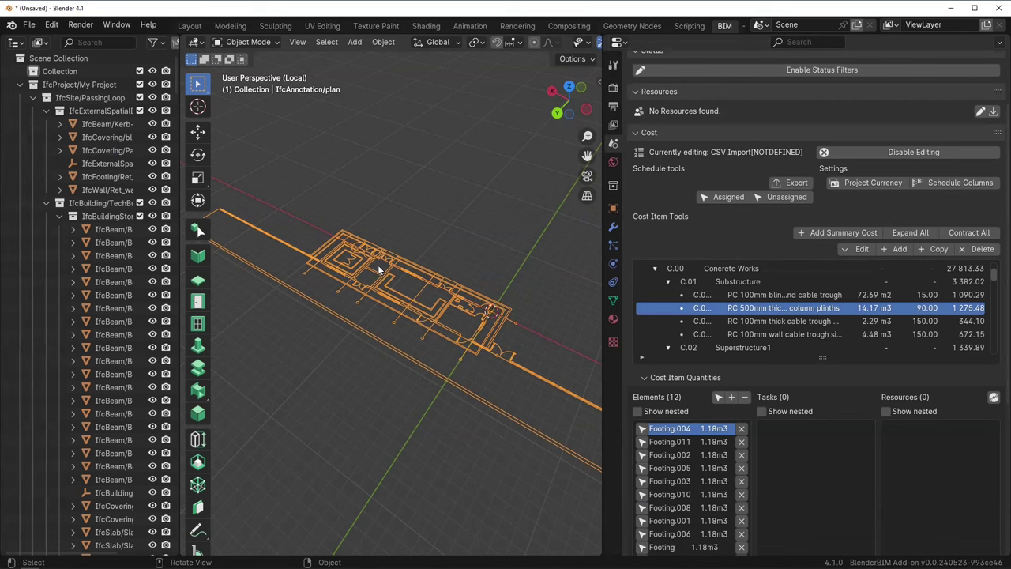
key("slash")
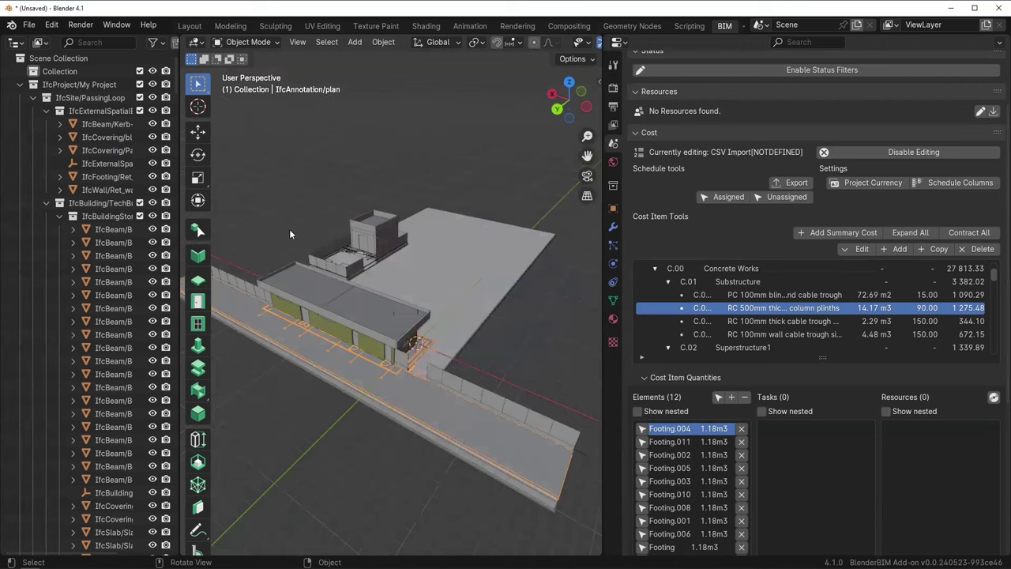
middle_click_drag(332, 320, 301, 357)
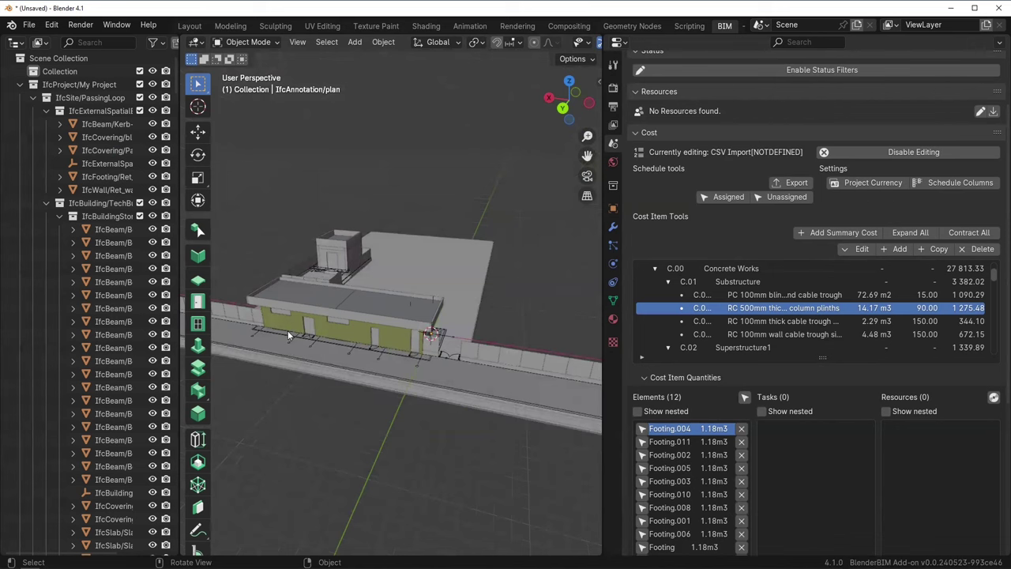
scroll(320, 322, "up", 2)
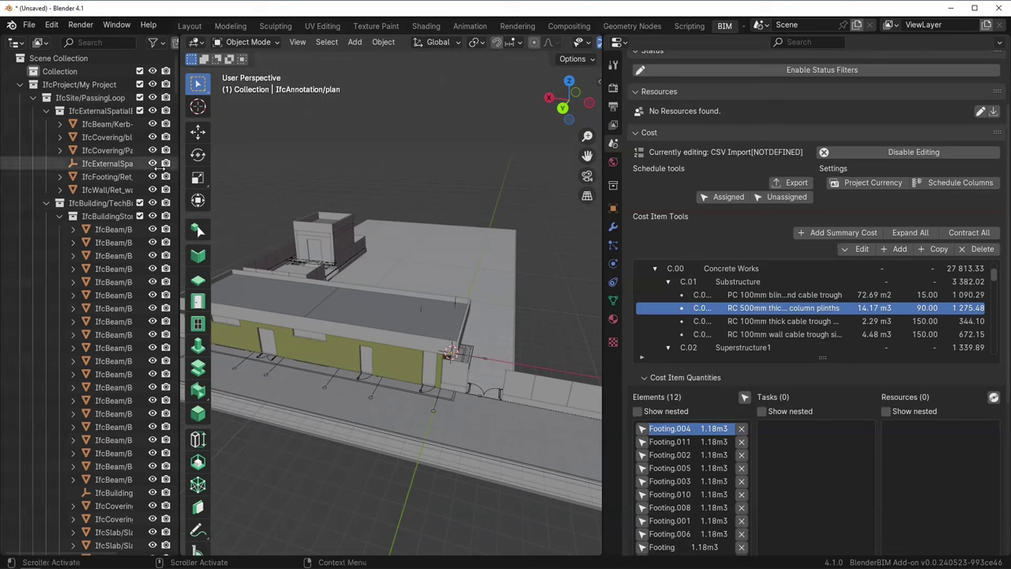
Hide the IfcExternalSpatialElement/Platform collection and the building storey collection containing the roof to expose the foundations and rooms.
left_click(101, 111)
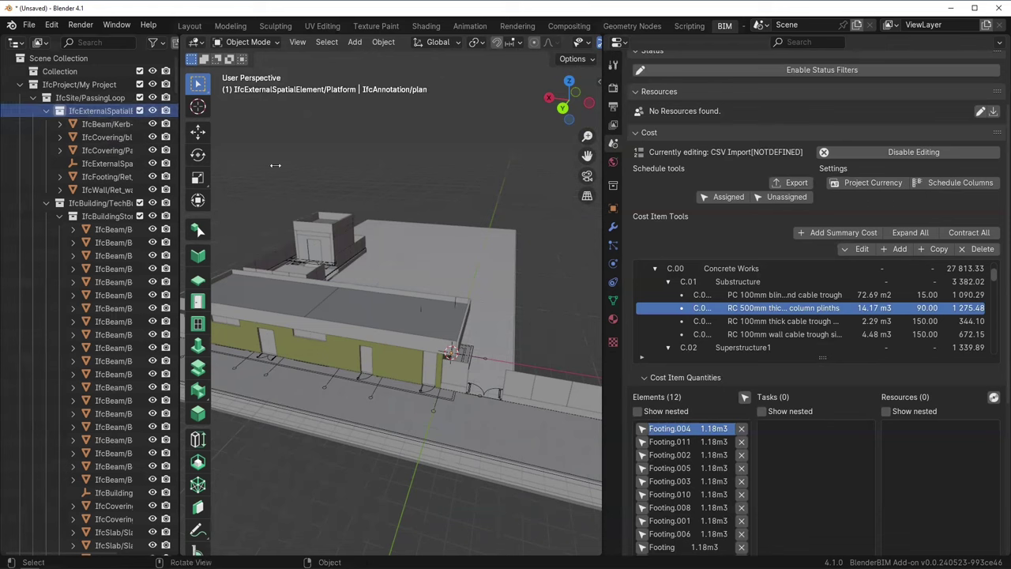
scroll(339, 208, "down", 3)
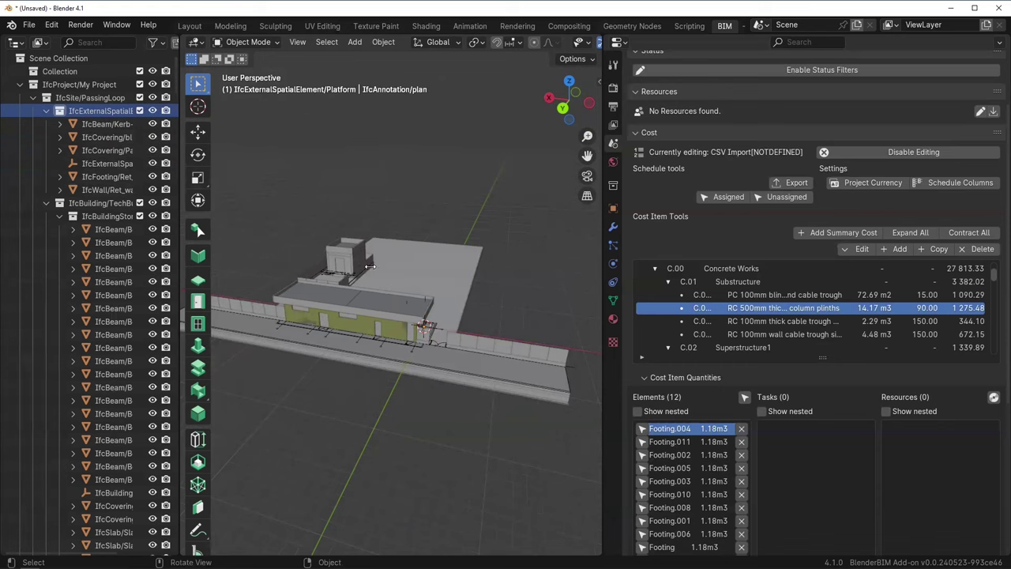
scroll(371, 267, "up", 1)
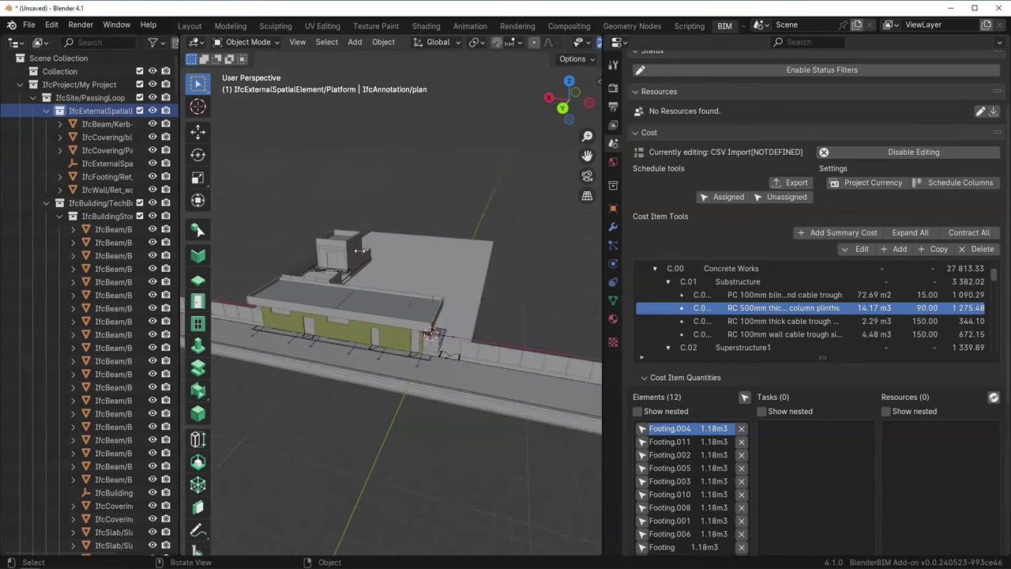
scroll(360, 318, "up", 2)
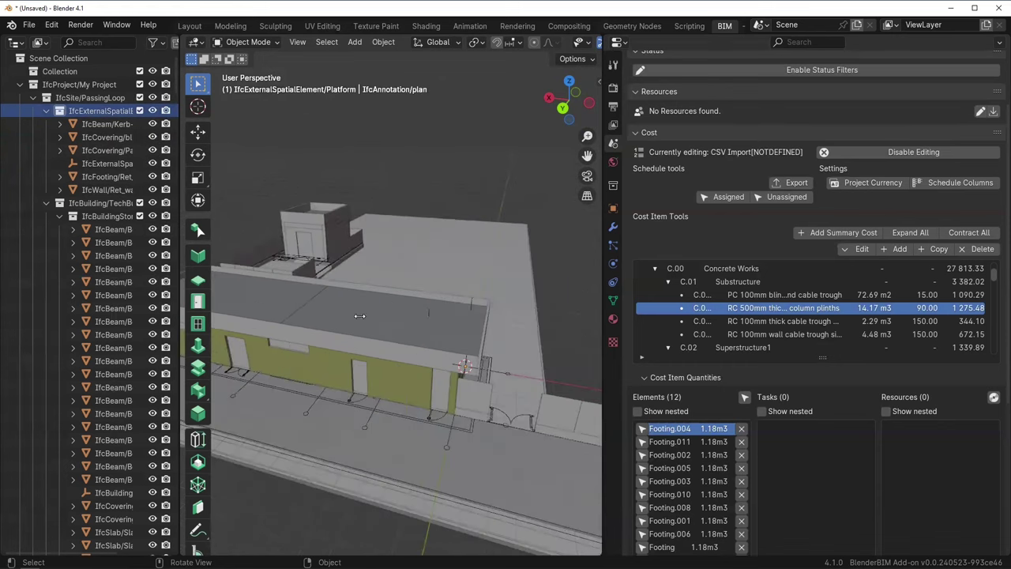
left_click(153, 111)
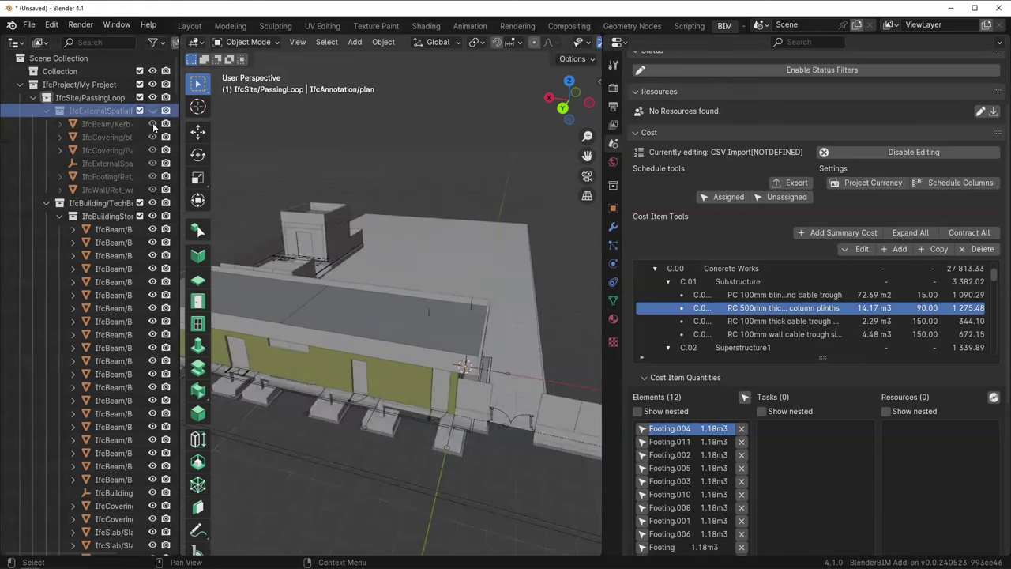
left_click(153, 218)
left_click(60, 215)
middle_click_drag(338, 293, 352, 328)
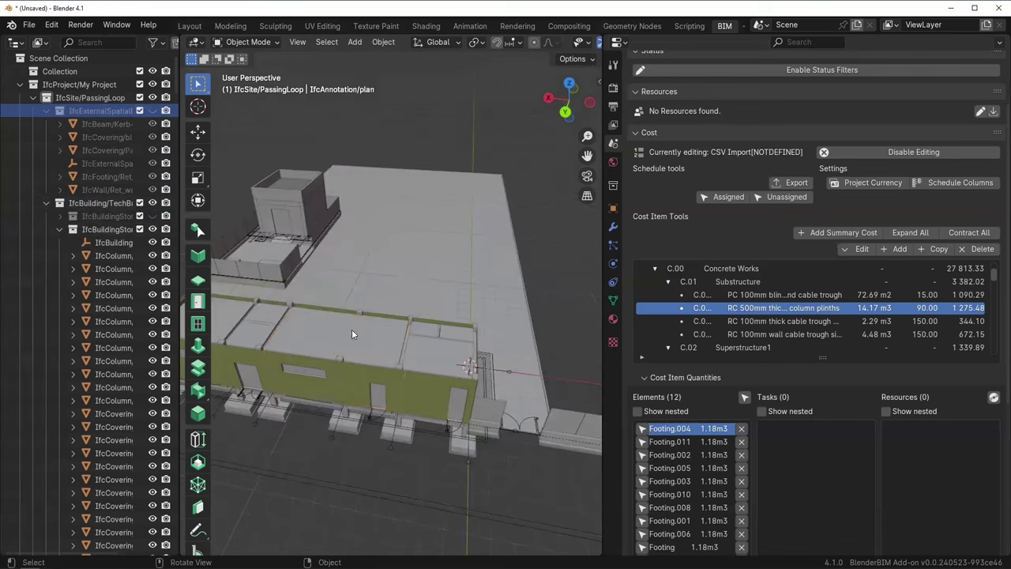
Select and hide the Signalling and Telecom, Estinguisher Room and adjoining space volumes to open up the room interiors.
left_click(352, 346)
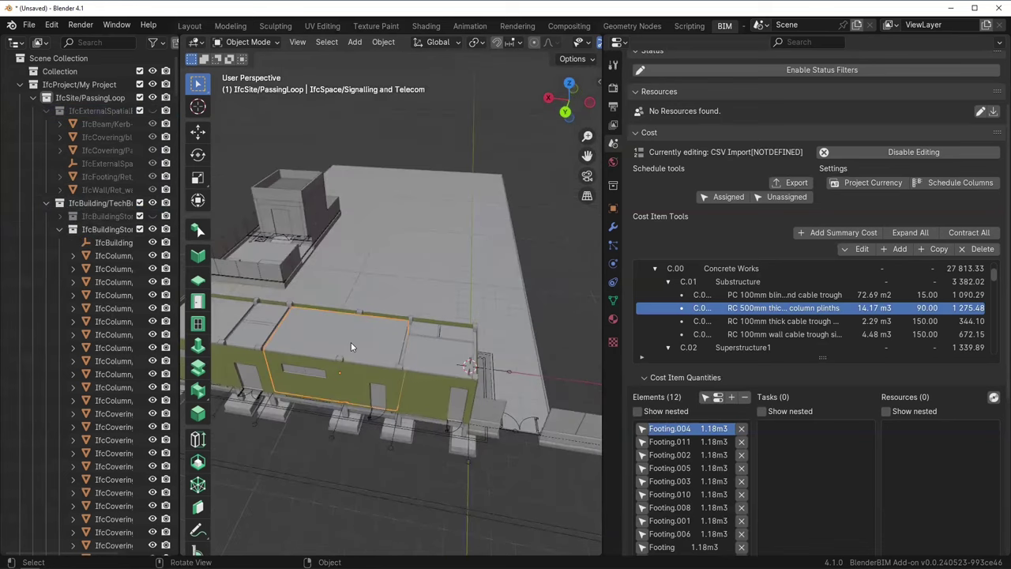
left_click(264, 332, "shift")
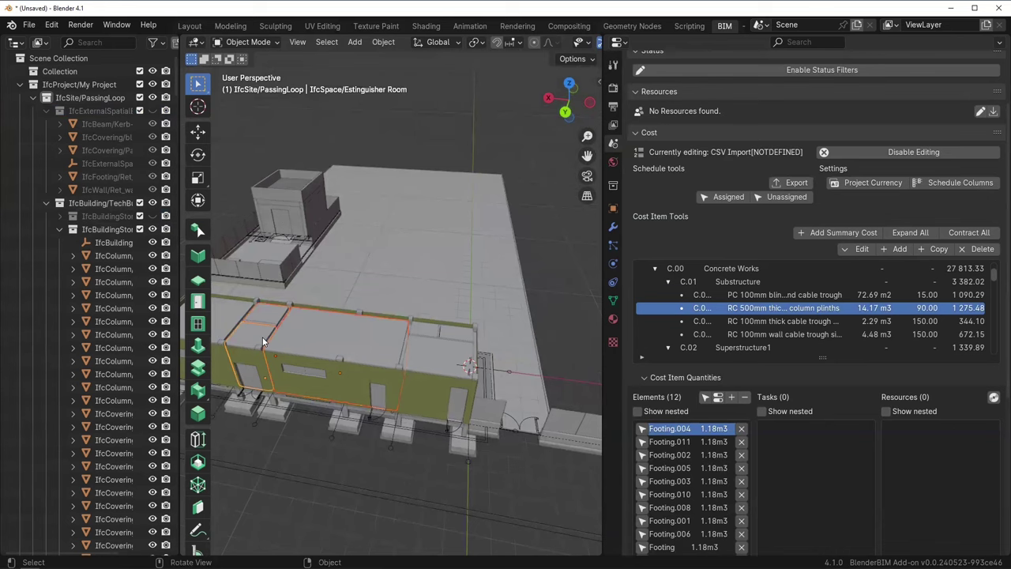
left_click(263, 337)
scroll(300, 347, "up", 5)
middle_click_drag(302, 347, 368, 264)
Select door Door.002 in the rear wall of the small room and locate its entry in the model hierarchy.
left_click(368, 260)
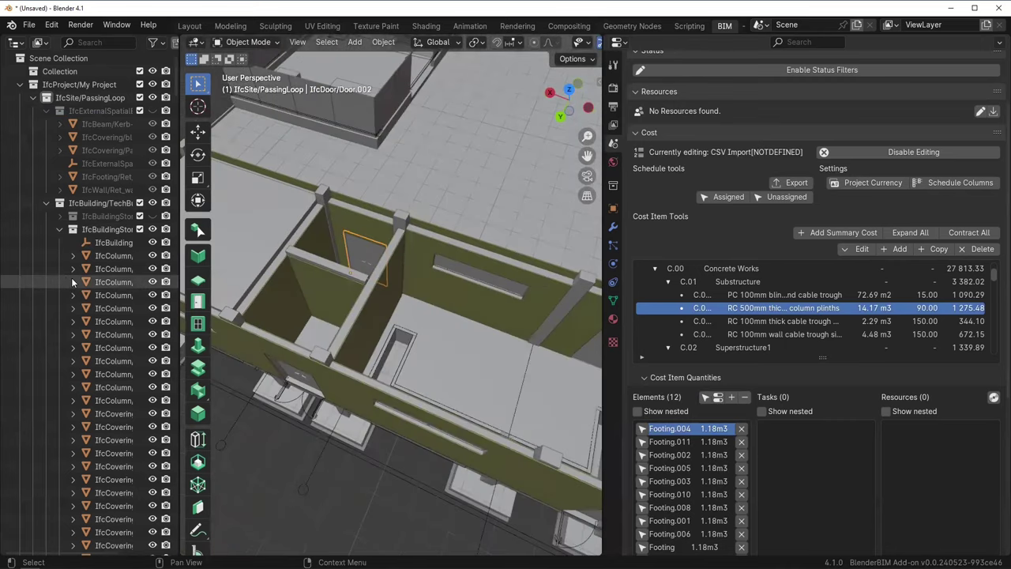
key("KP_Decimal")
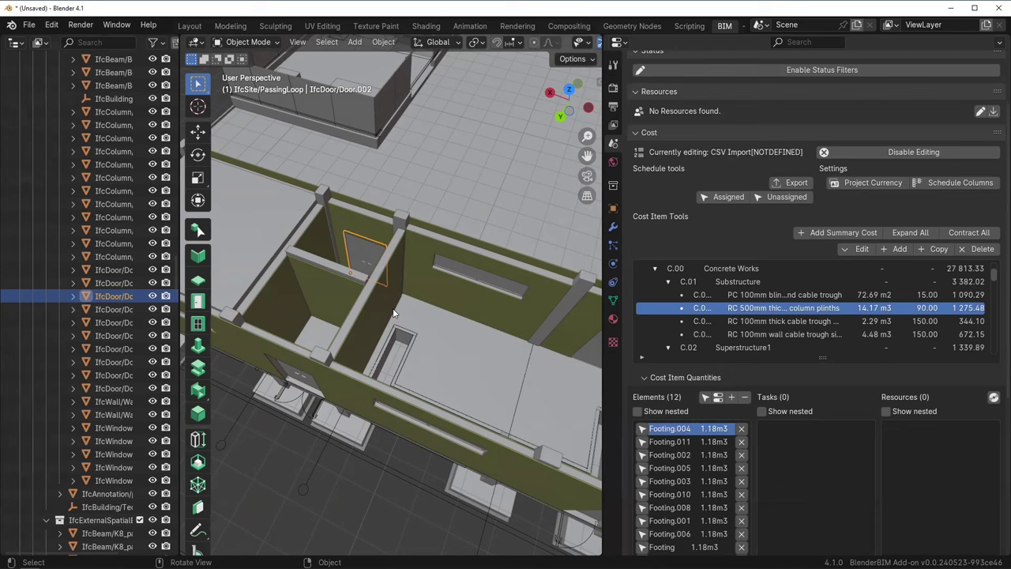
scroll(357, 310, "down", 4)
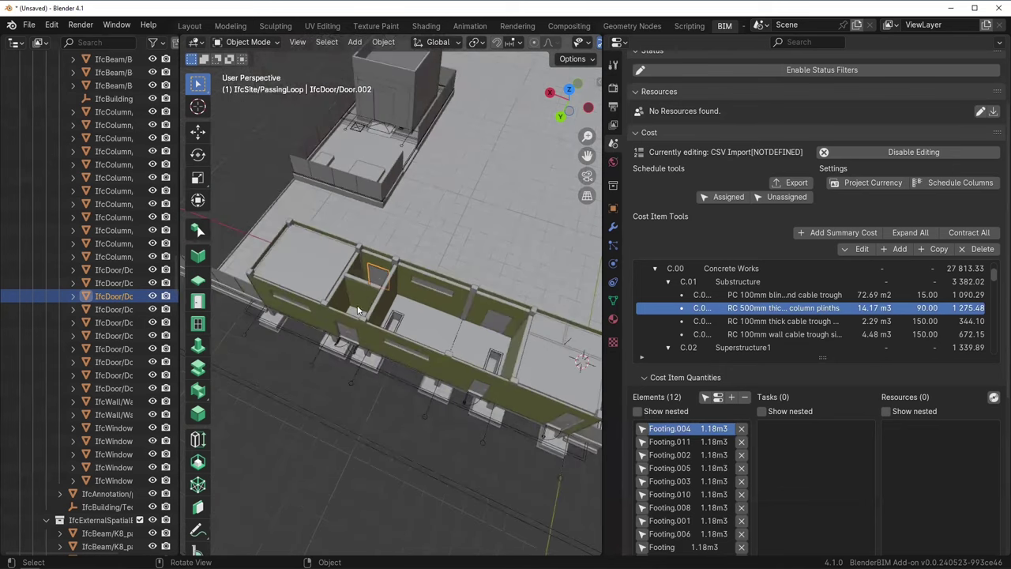
scroll(387, 286, "up", 4)
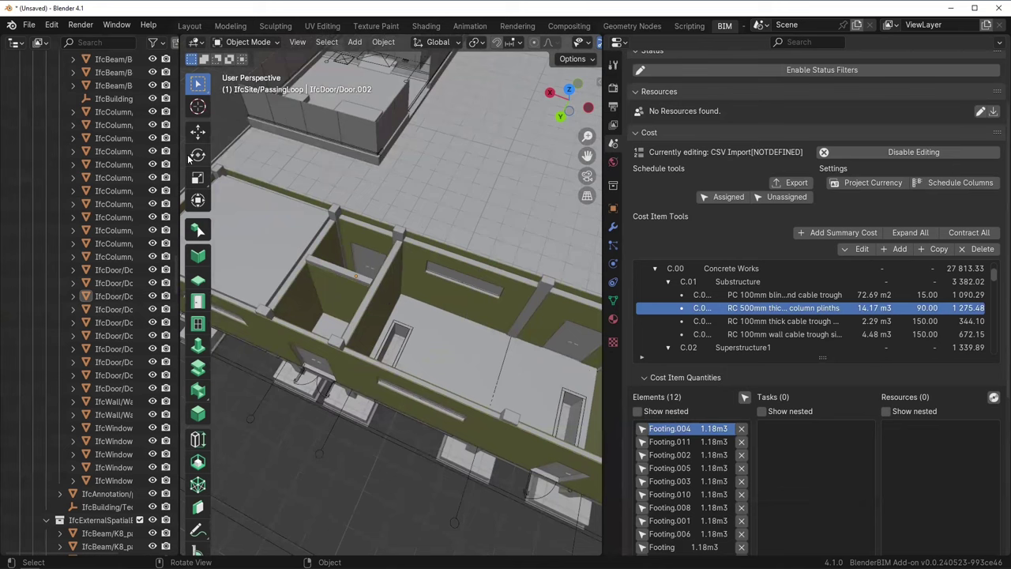
Make the Platform collection and the roof's building storey collection visible again.
scroll(162, 166, "up", 6)
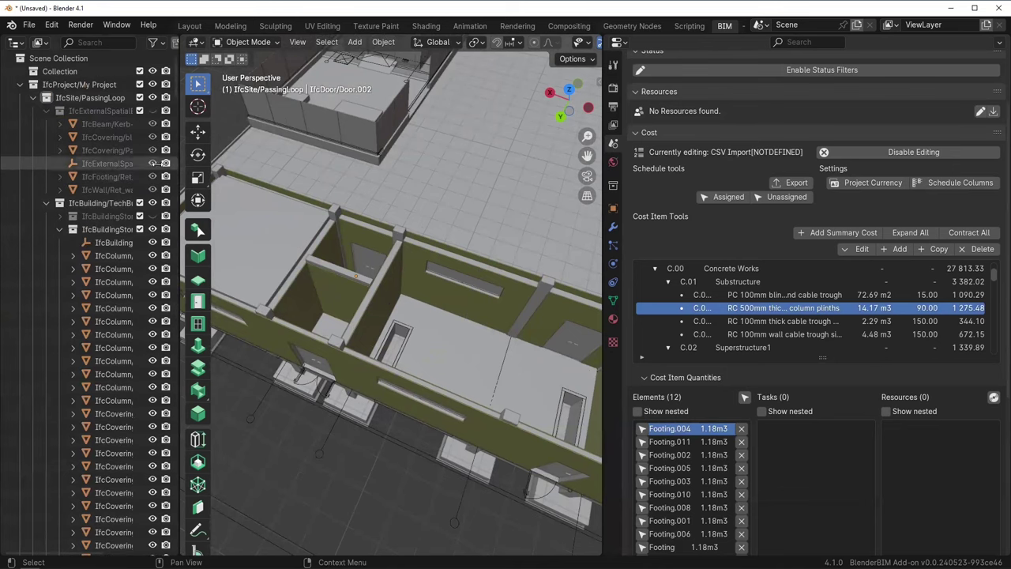
left_click(152, 111)
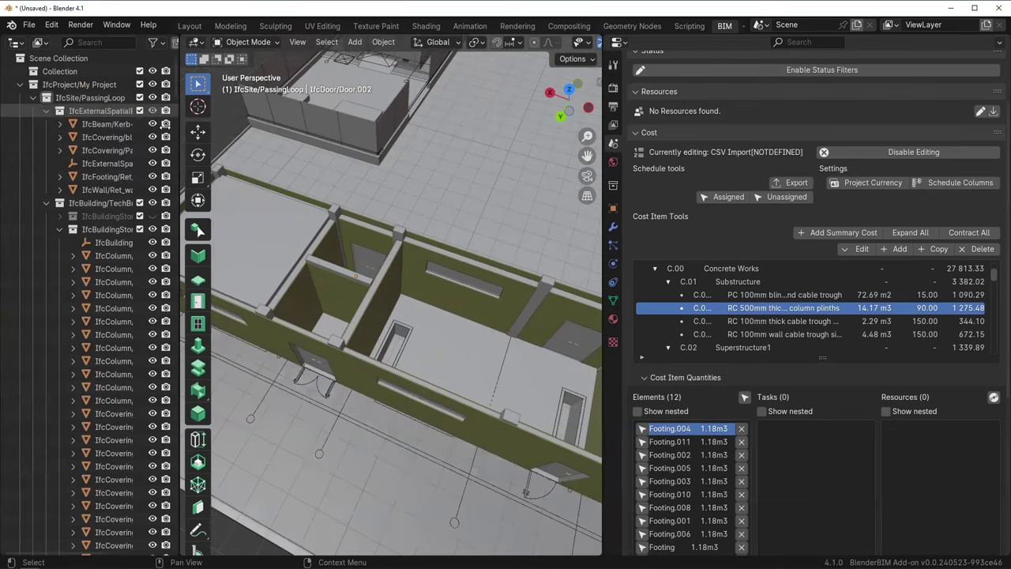
left_click(153, 216)
scroll(295, 250, "down", 4)
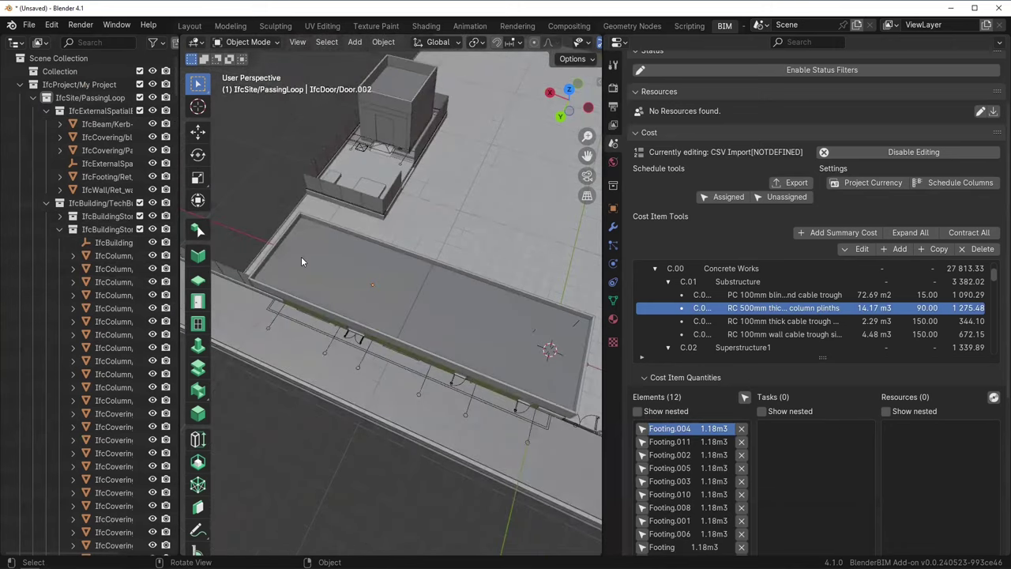
Open the recent file rates.blend, discarding unsaved changes in the current model, and widen the 3D viewport around the slab.
middle_click_drag(301, 256, 383, 280)
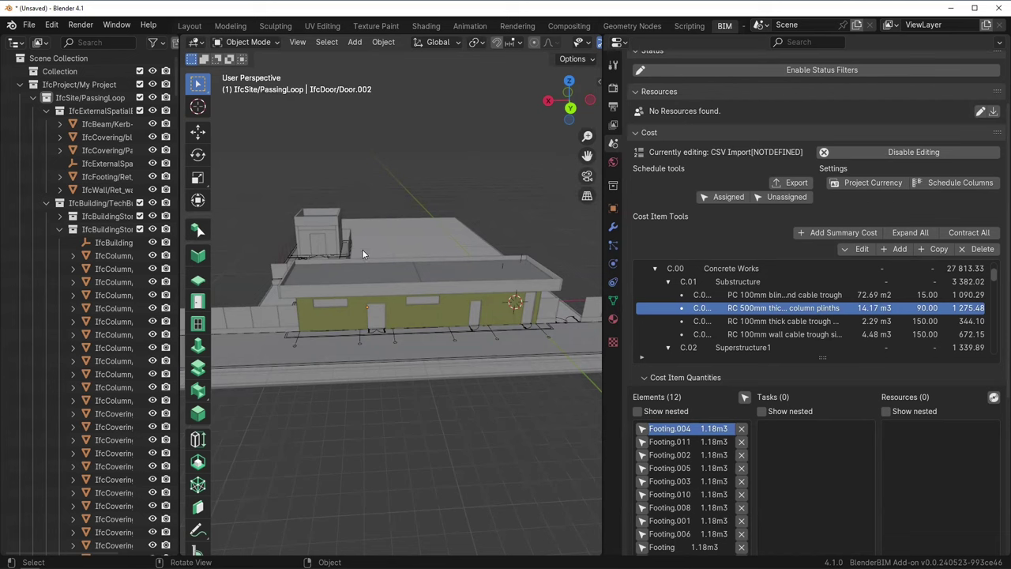
left_click(28, 24)
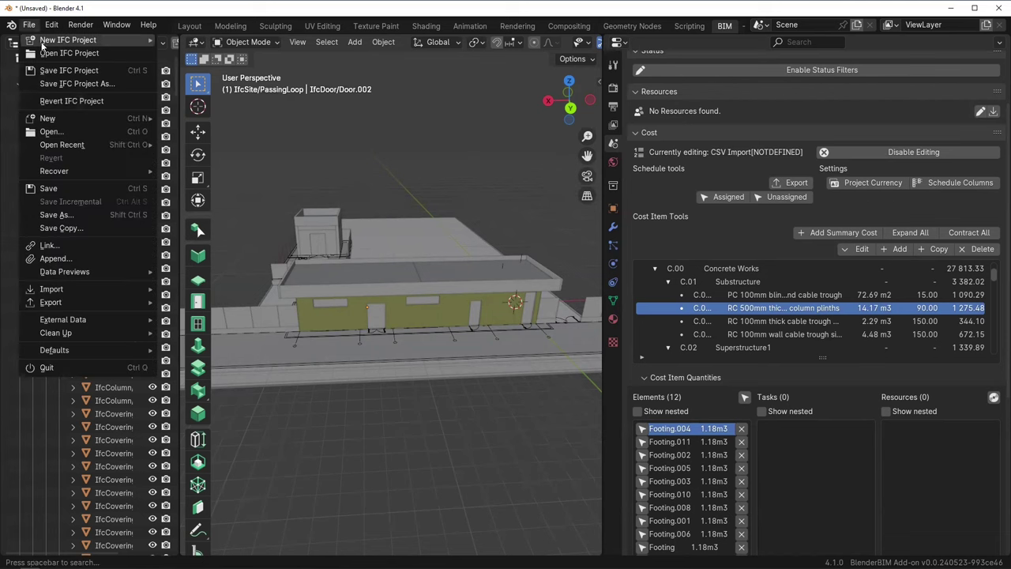
mouse_move(100, 145)
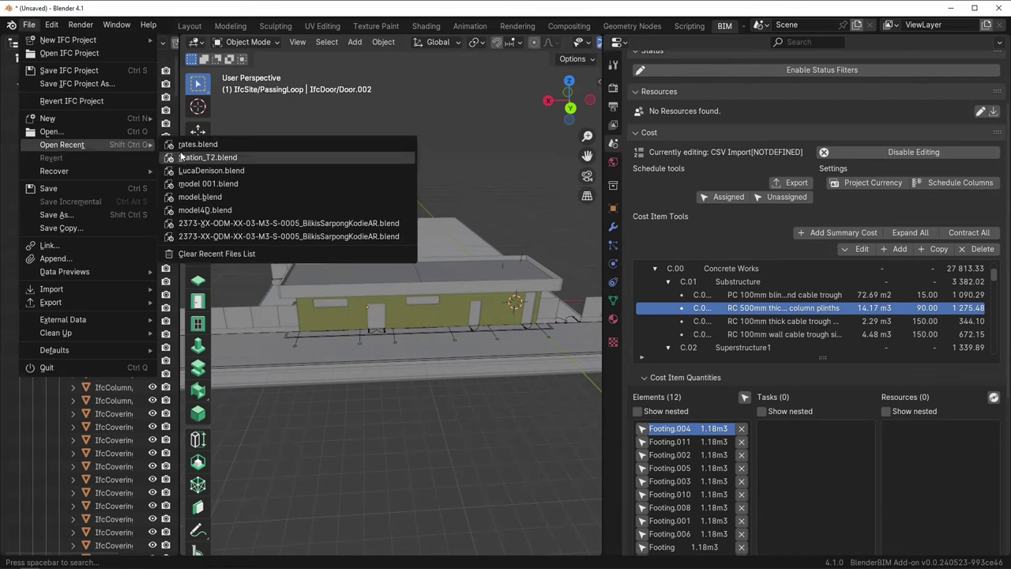
left_click(189, 150)
left_click(526, 315)
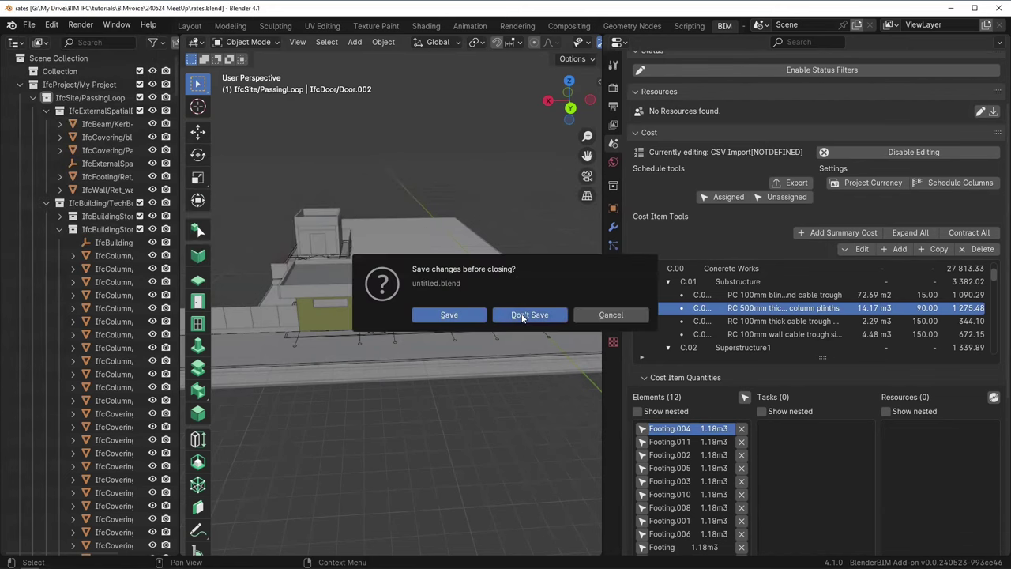
left_click_drag(181, 353, 273, 355)
scroll(194, 429, "up", 4)
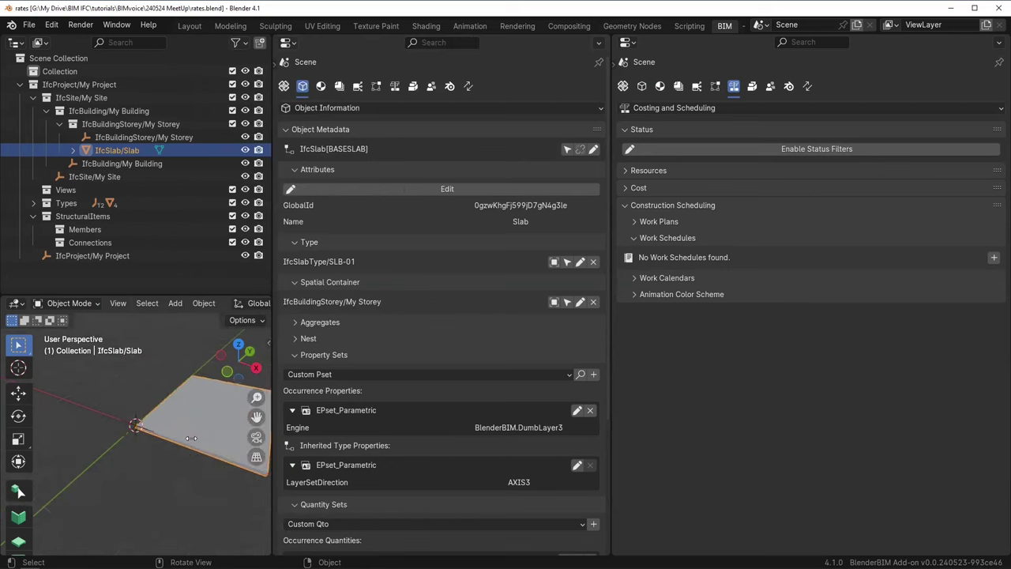
middle_click_drag(193, 429, 143, 395, "shift")
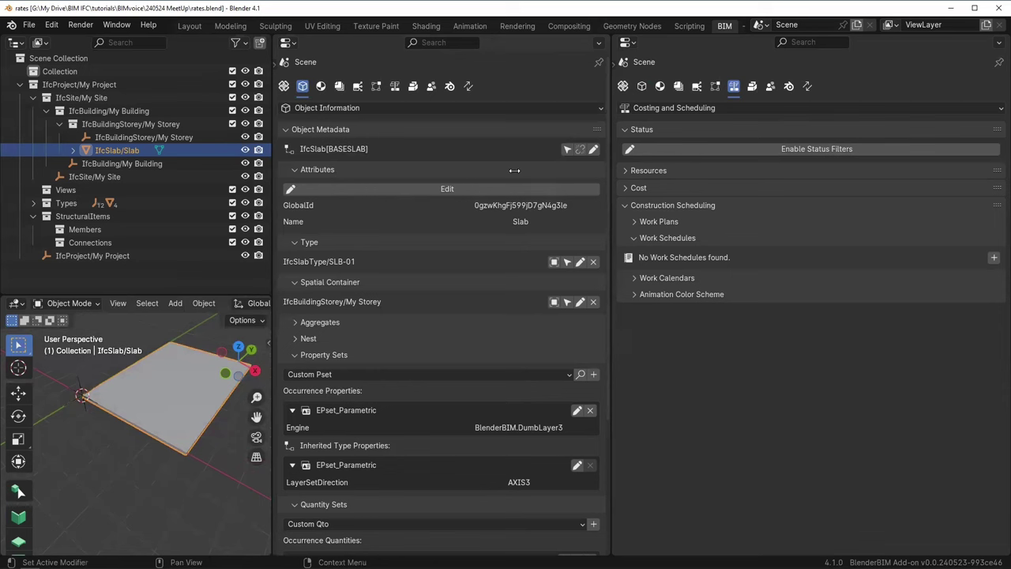
Open the bill of quantities cost schedule for editing and reveal the cost item quantities of the schedule of rates categories item.
left_click(313, 132)
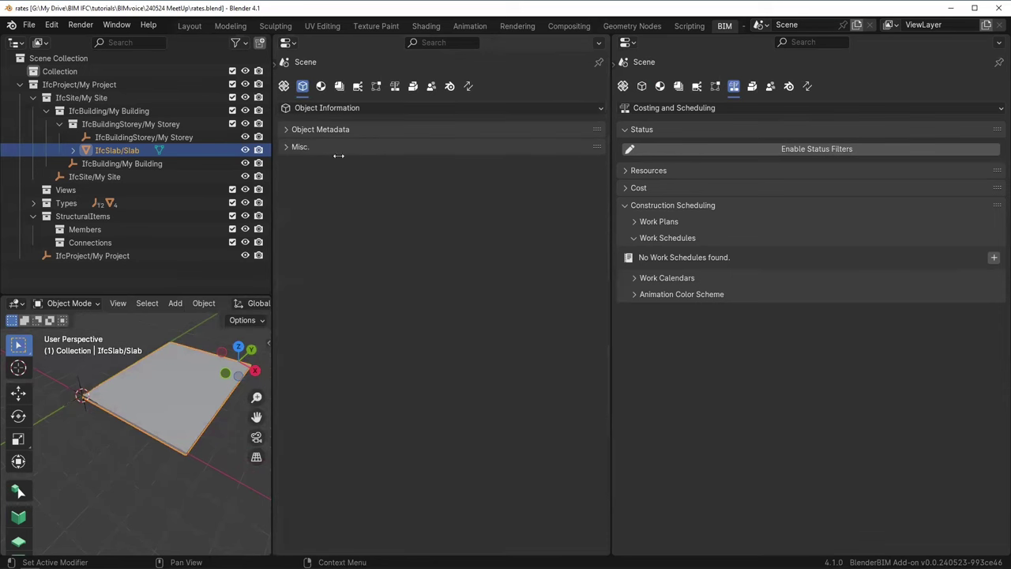
left_click(395, 87)
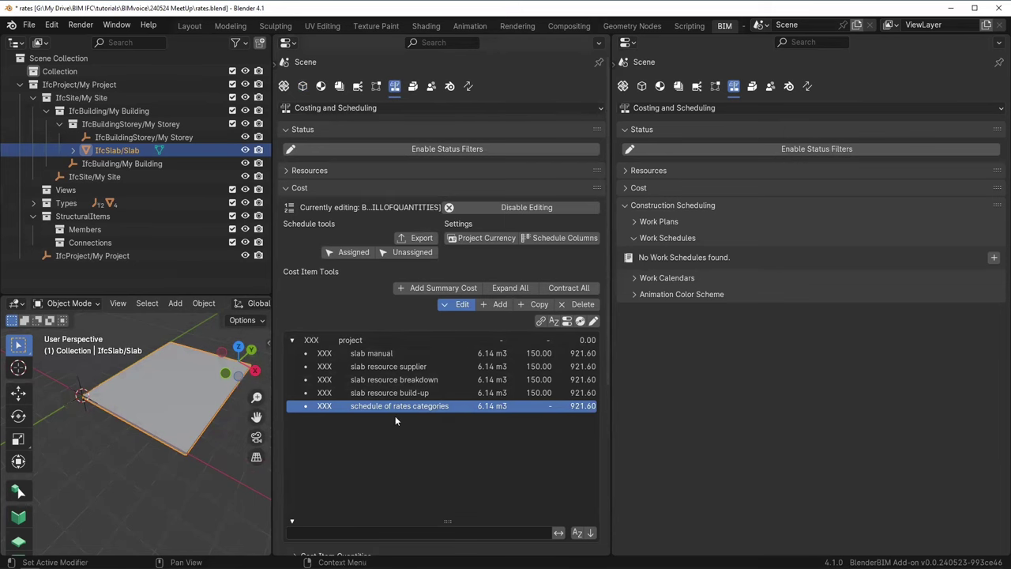
scroll(395, 416, "down", 4)
left_click(342, 447)
scroll(345, 411, "down", 4)
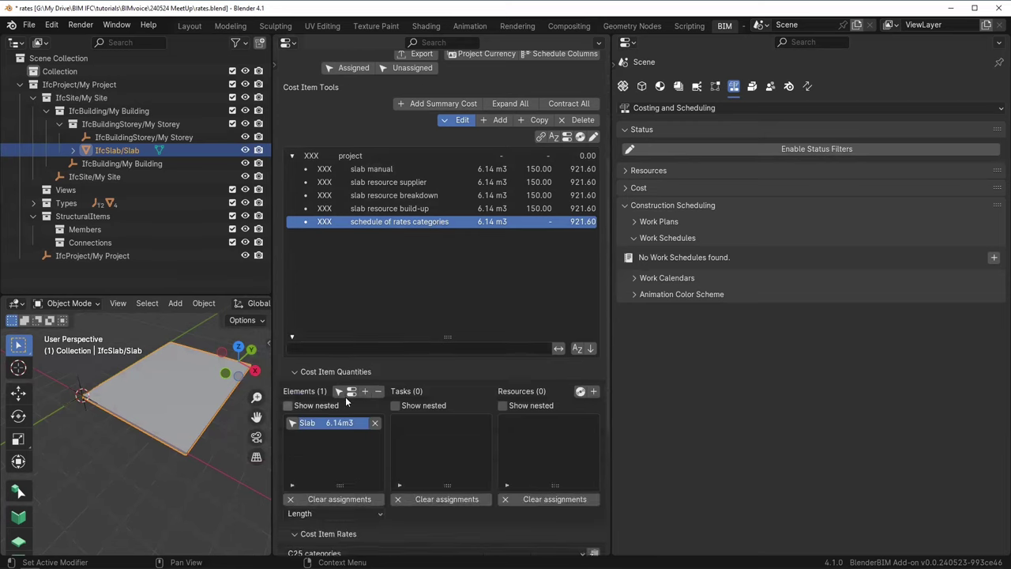
Check the slab assigned to the schedule of rates categories item against the model and view its C25 categories rates.
left_click(196, 493)
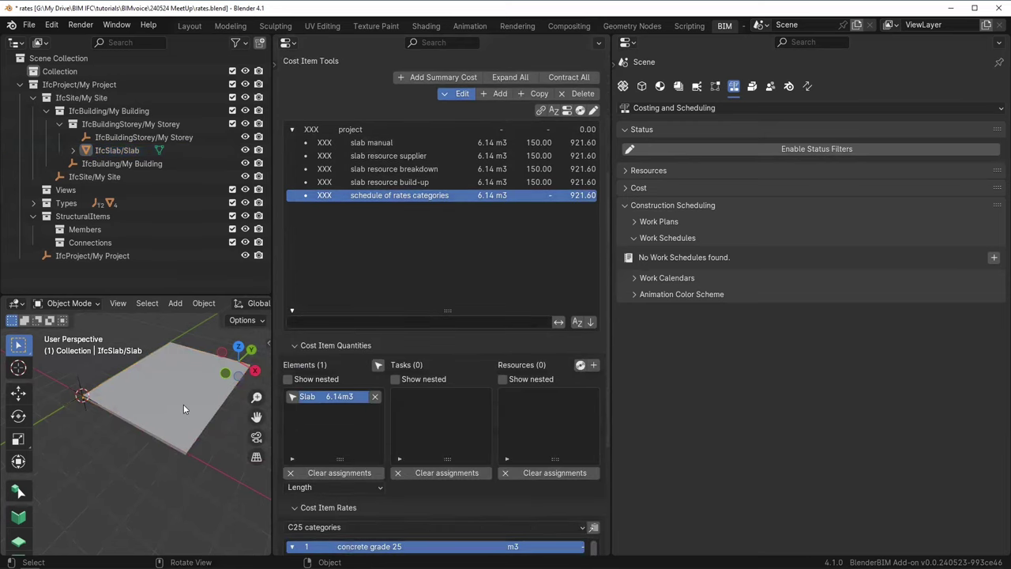
left_click(183, 409)
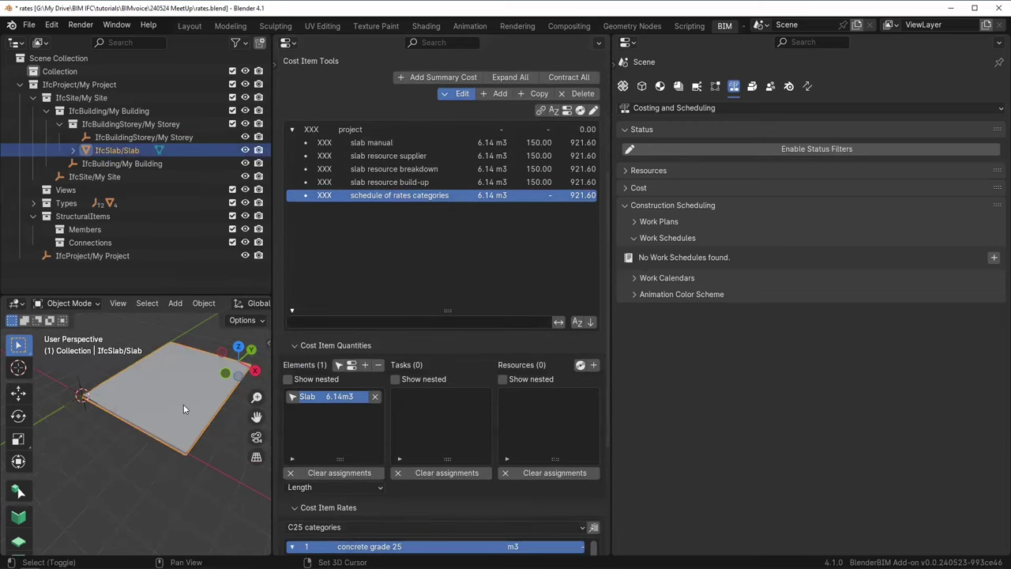
left_click(221, 473)
scroll(374, 481, "down", 3)
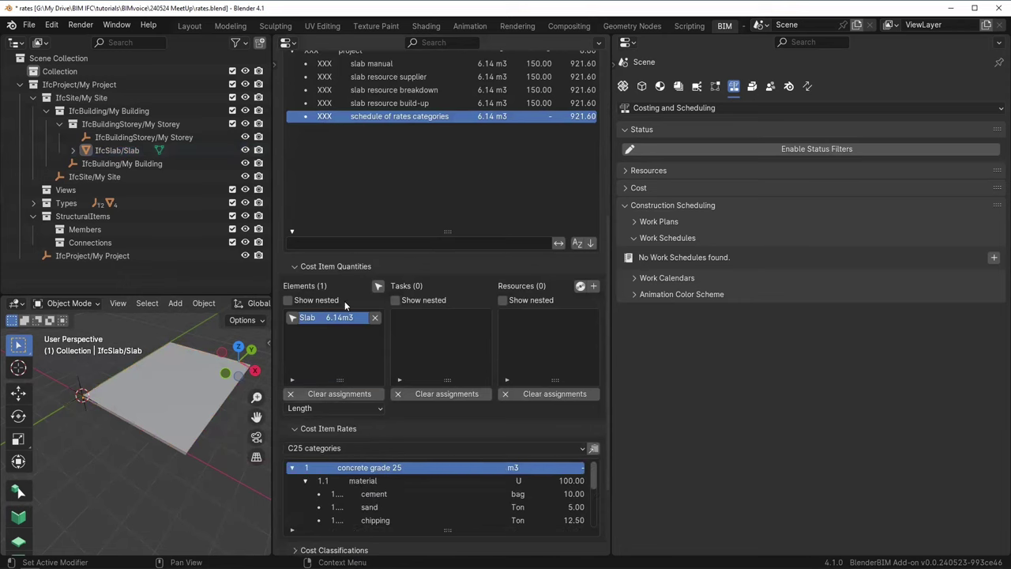
Examine the slab's object metadata, including the Qto_SlabBaseQuantities quantity set.
scroll(342, 218, "up", 10)
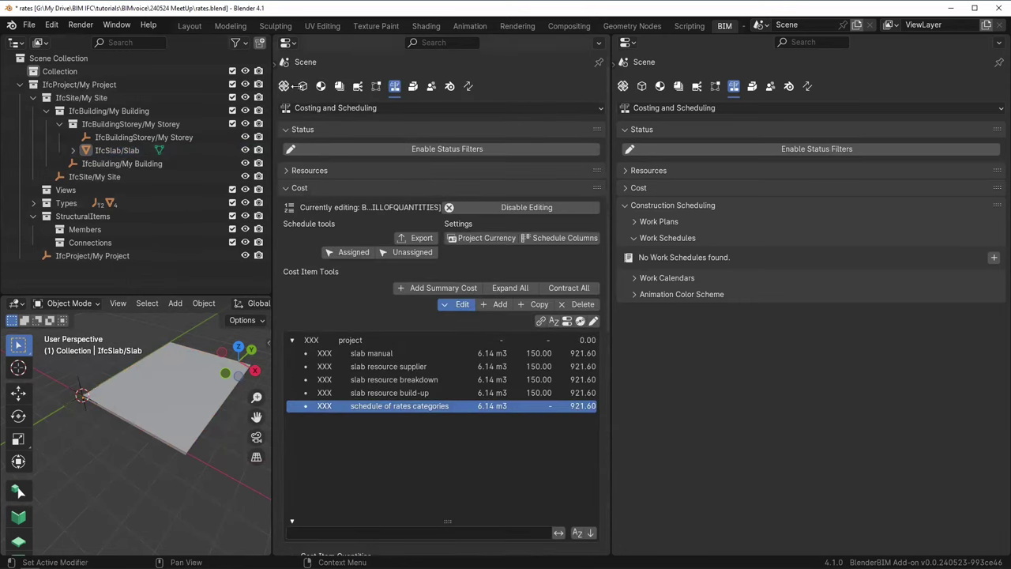
left_click(303, 86)
left_click(288, 132)
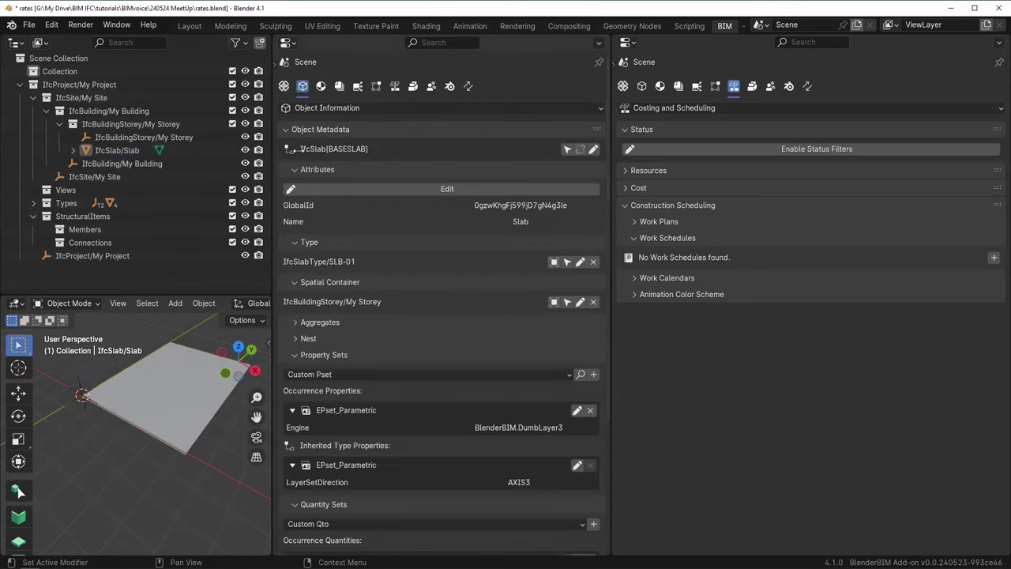
scroll(424, 411, "down", 6)
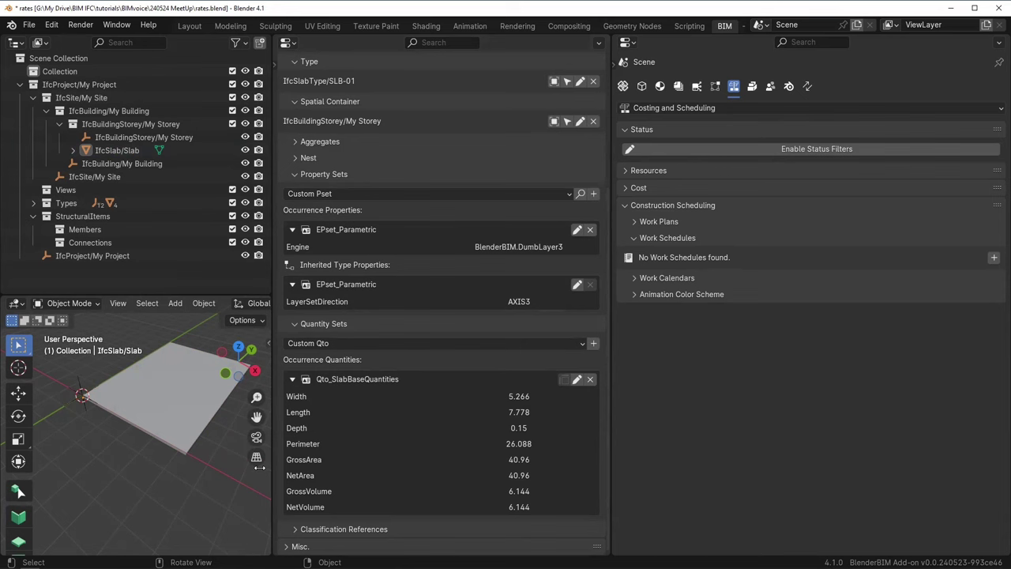
left_click(221, 399)
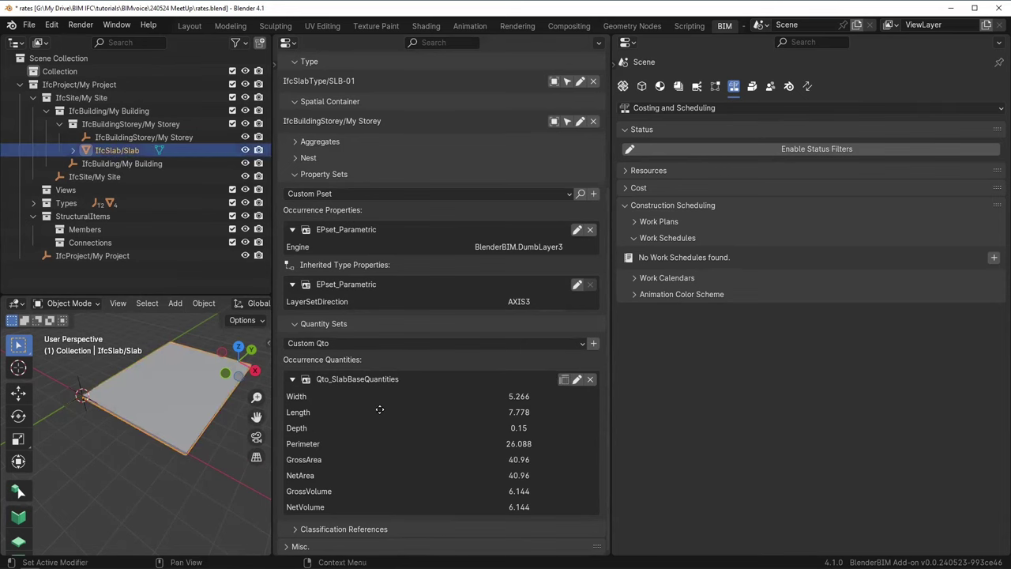
scroll(470, 407, "up", 6)
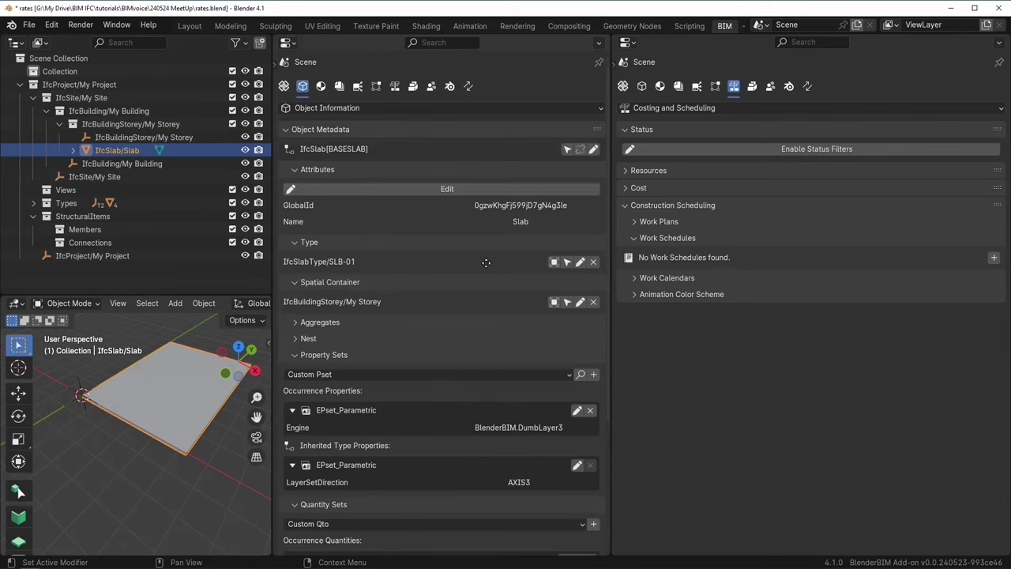
Return to the bill of quantities, shorten its cost item list and select the slab manual item.
left_click(394, 86)
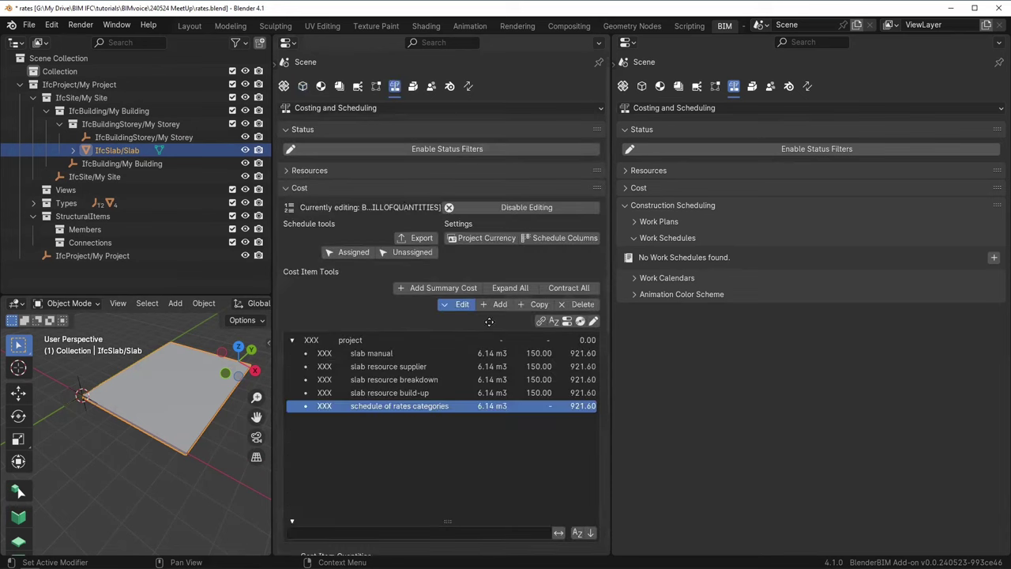
left_click(358, 340)
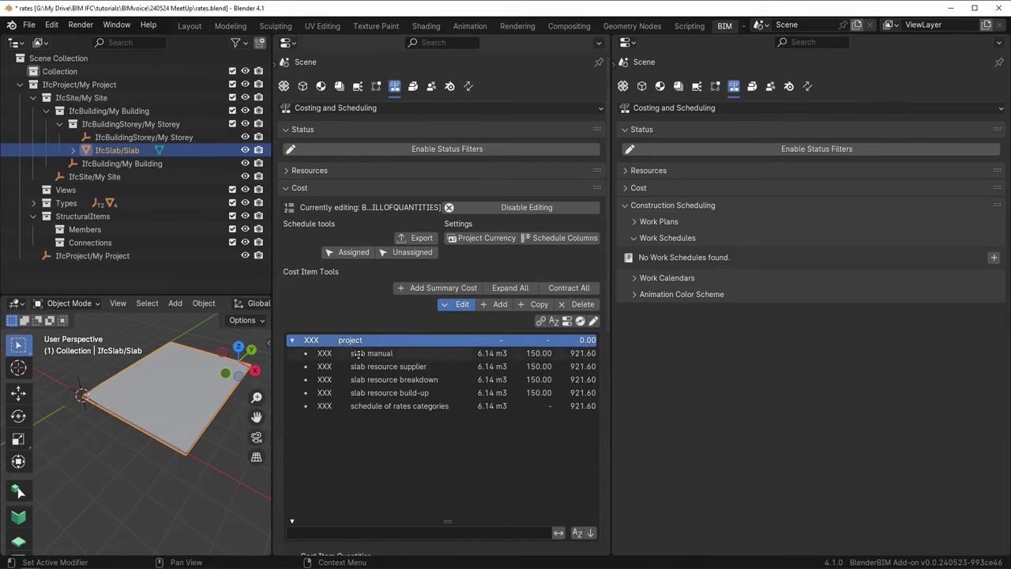
scroll(358, 353, "down", 1)
scroll(358, 352, "down", 2)
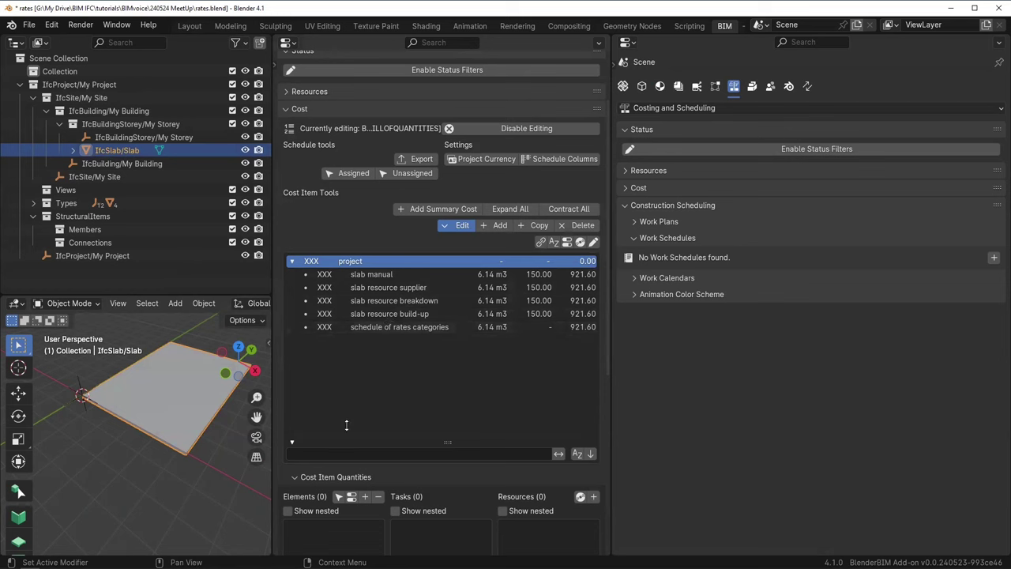
left_click_drag(445, 441, 408, 376)
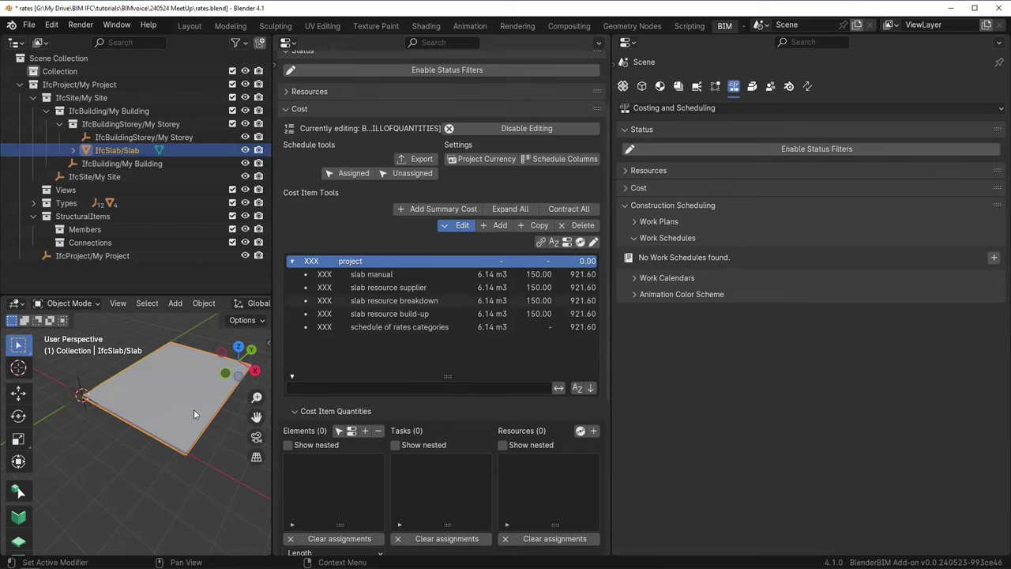
left_click(395, 274)
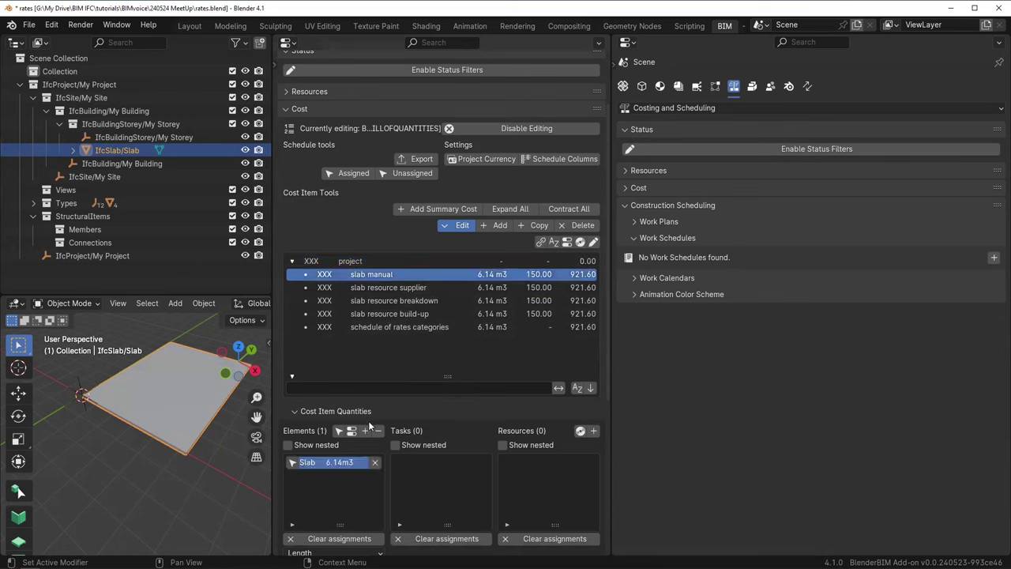
Remove the slab from the slab manual item's elements and reassign it using the Length quantity.
left_click(375, 463)
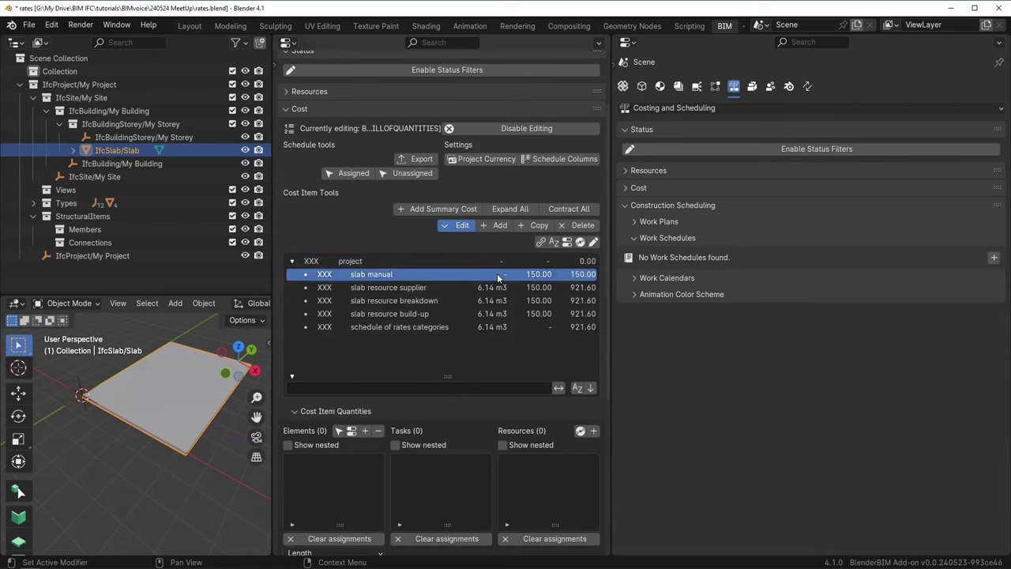
left_click(351, 430)
scroll(348, 522, "down", 1)
Replace the slab manual item's element assignment with the slab's GrossVolume quantity.
left_click(347, 526)
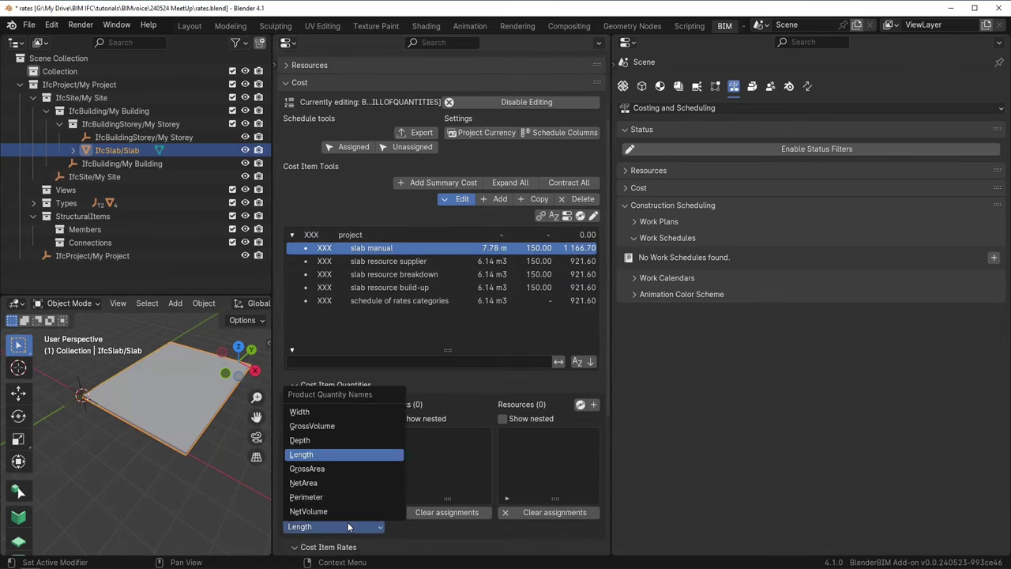
left_click(354, 427)
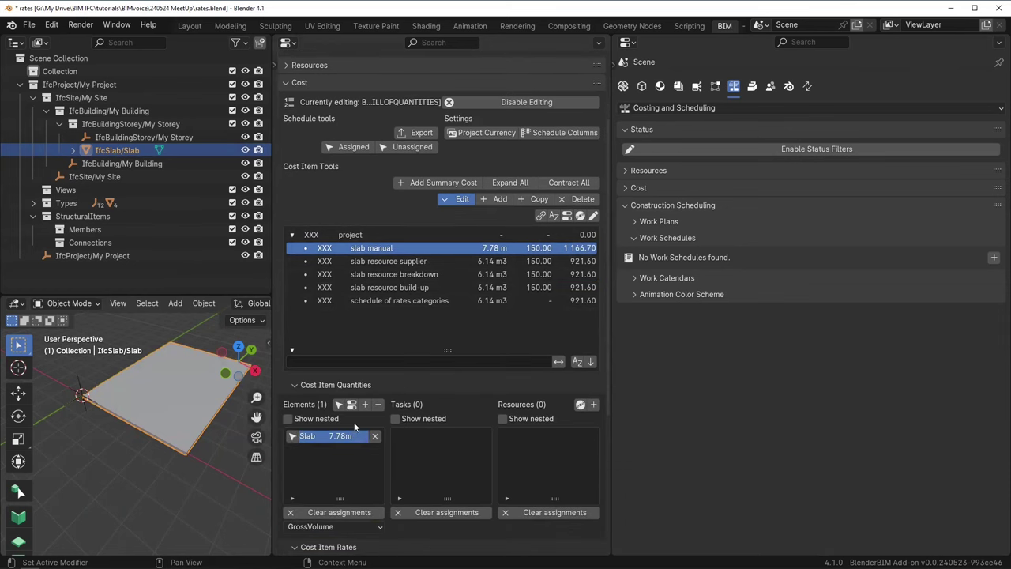
left_click(375, 436)
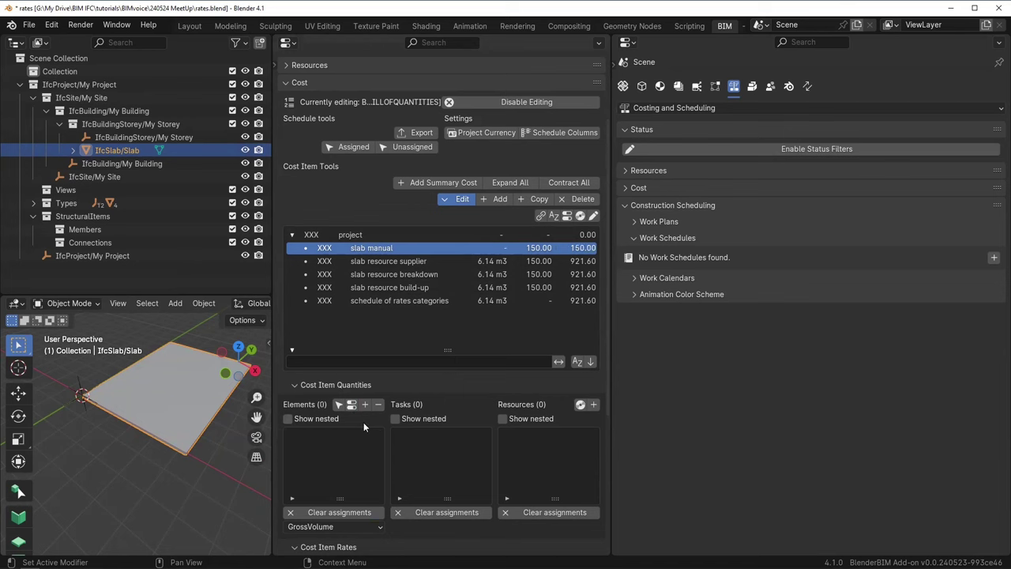
left_click(352, 405)
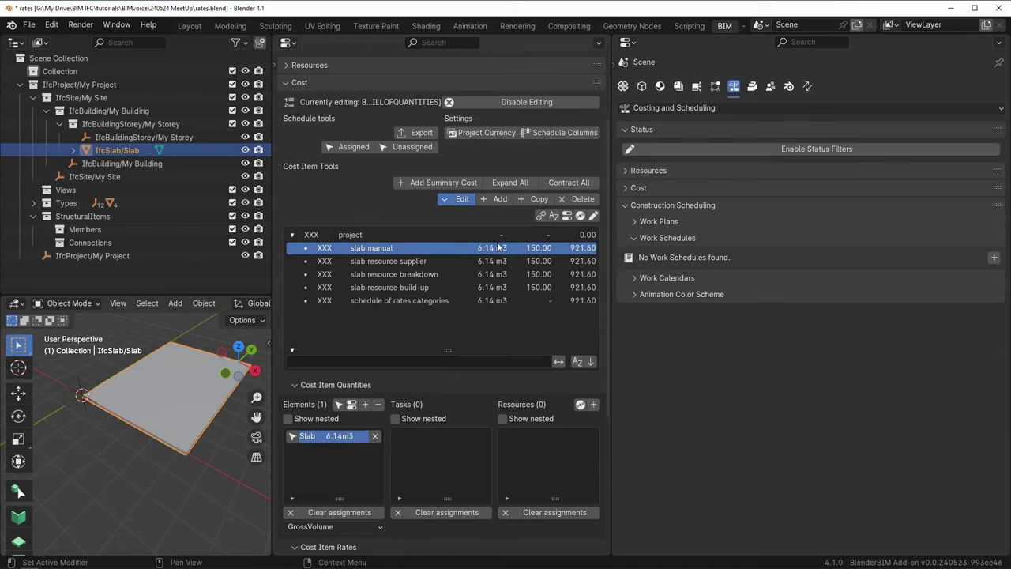
Set the applied cost value of the slab manual item to 200.
scroll(516, 259, "up", 1)
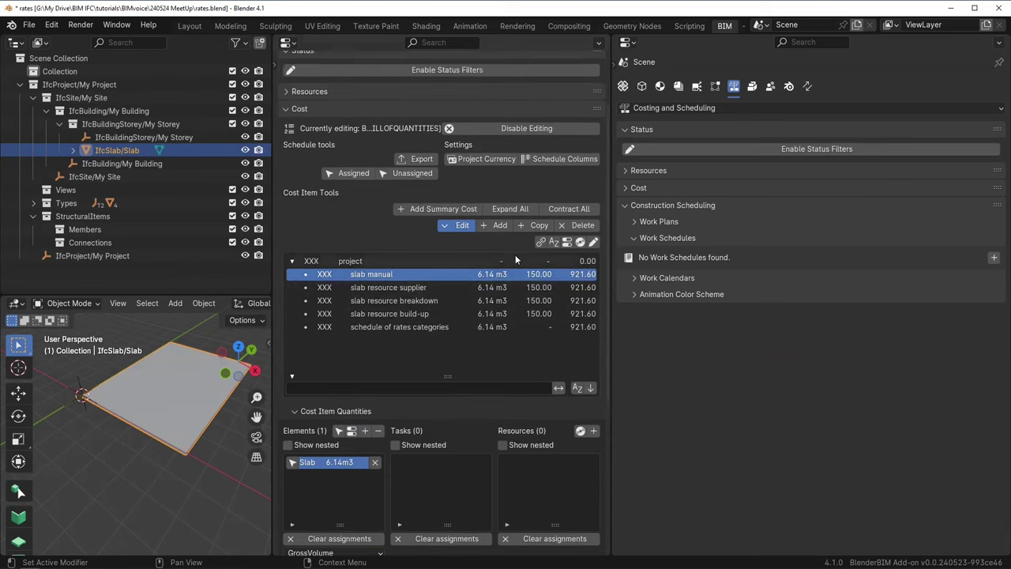
left_click(567, 242)
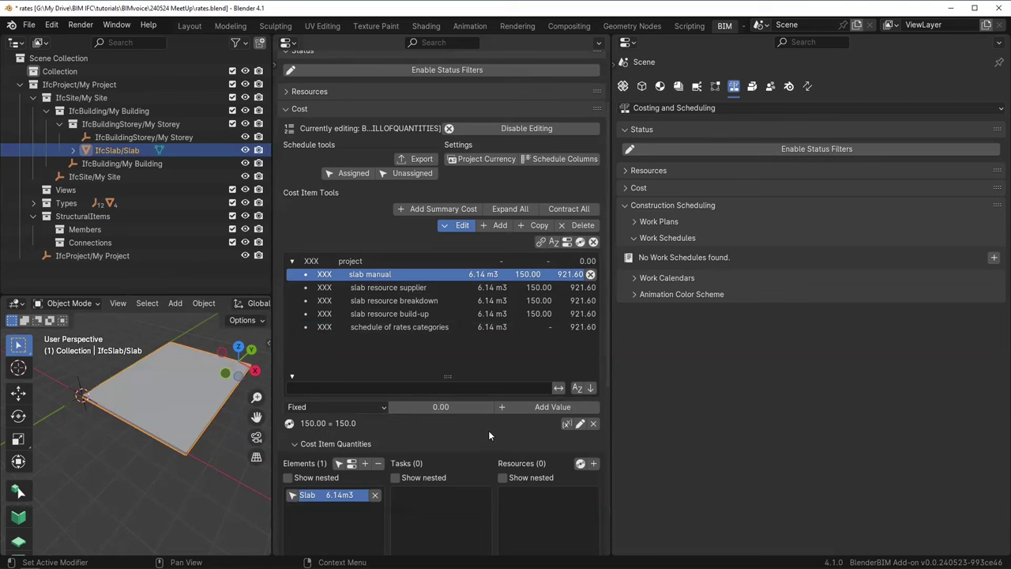
left_click(579, 423)
left_click(535, 479)
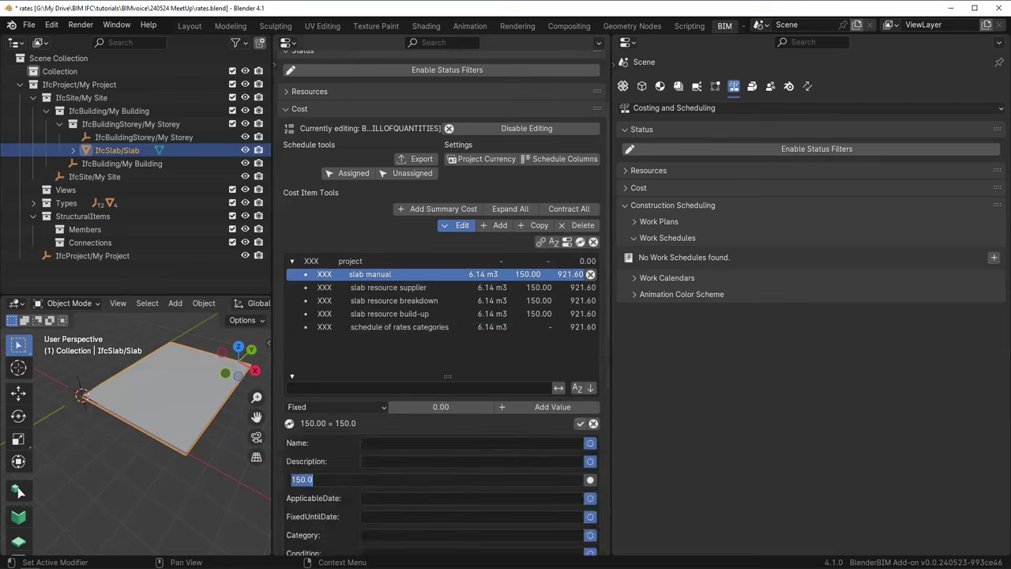
type("200")
key("Return")
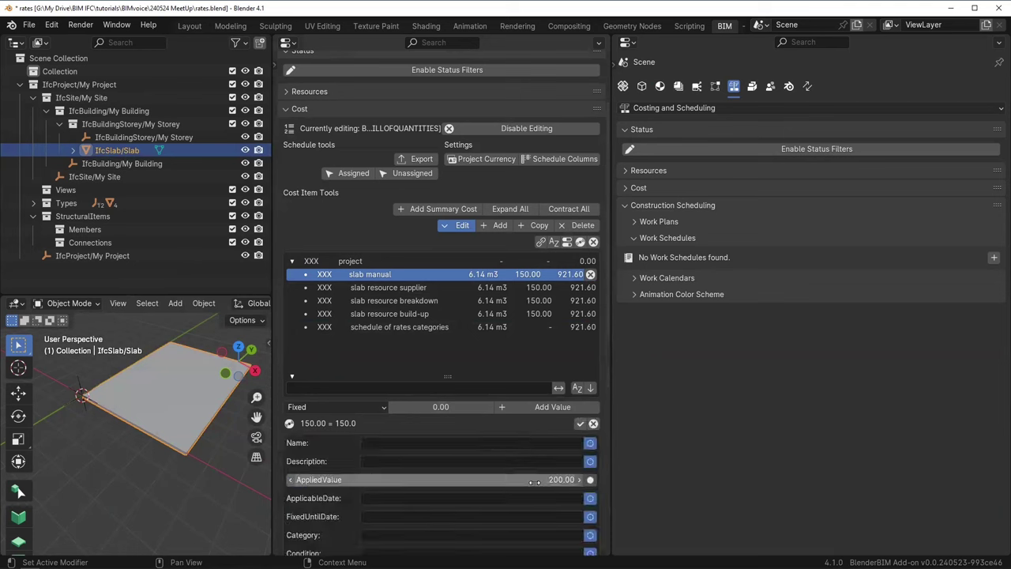
left_click(580, 424)
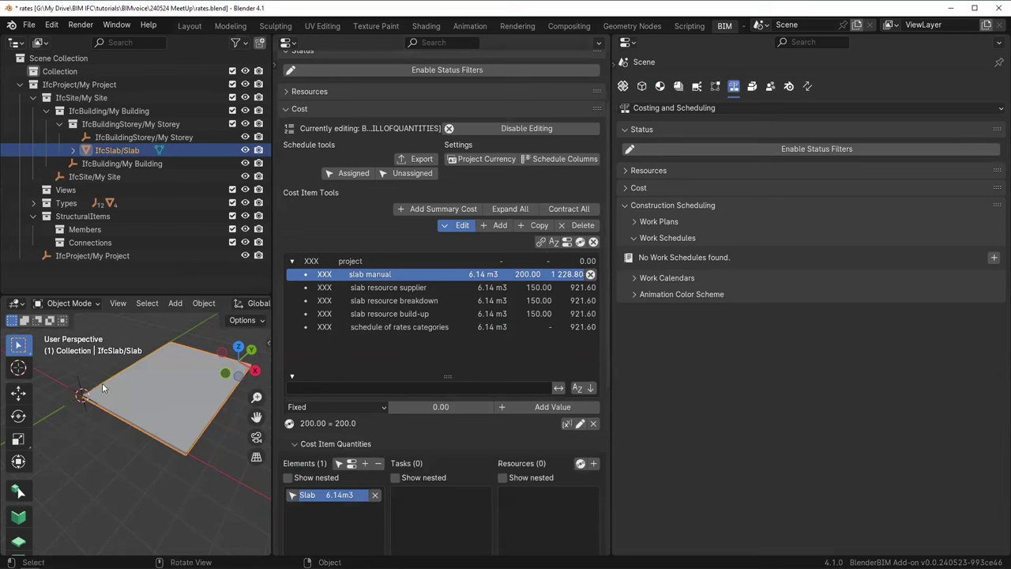
Enlarge the slab by editing its profile, moving the edge opposite the origin outward along the X axis, and apply the new outline.
left_click(140, 387)
key("Tab")
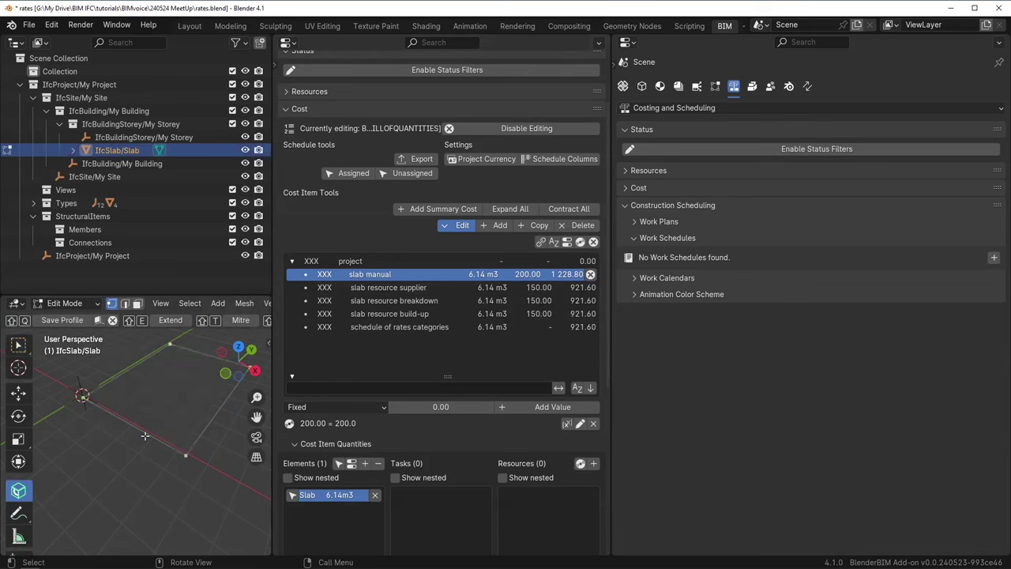
key("x")
key("Escape")
key("2")
left_click(206, 428)
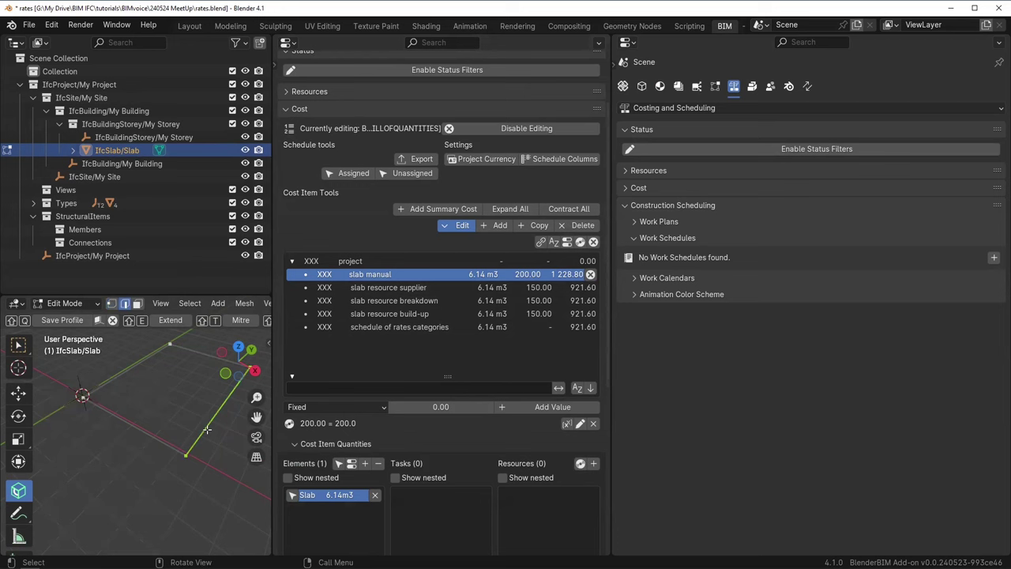
key("x")
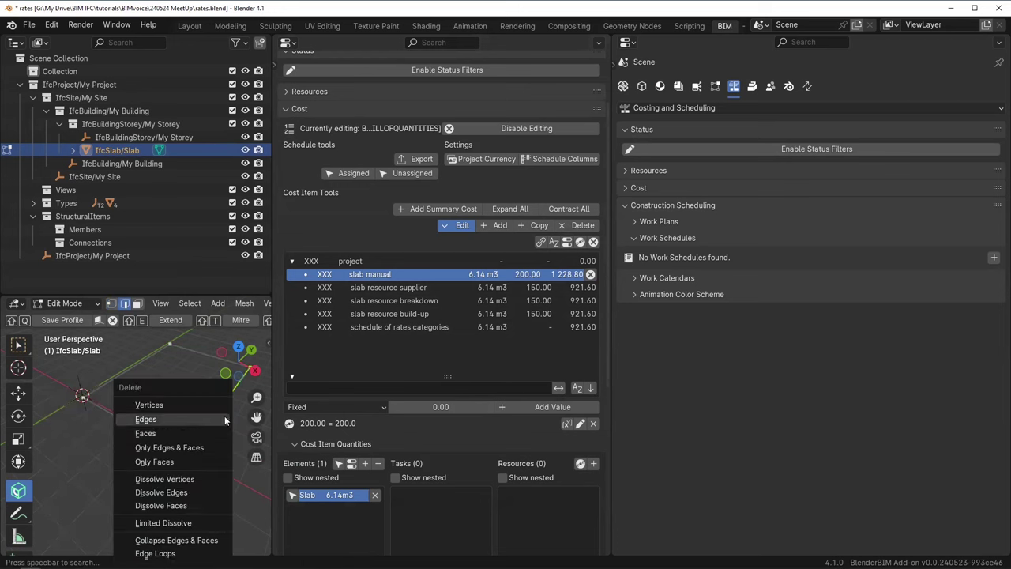
key("Escape")
key("g")
key("x")
left_click(237, 437)
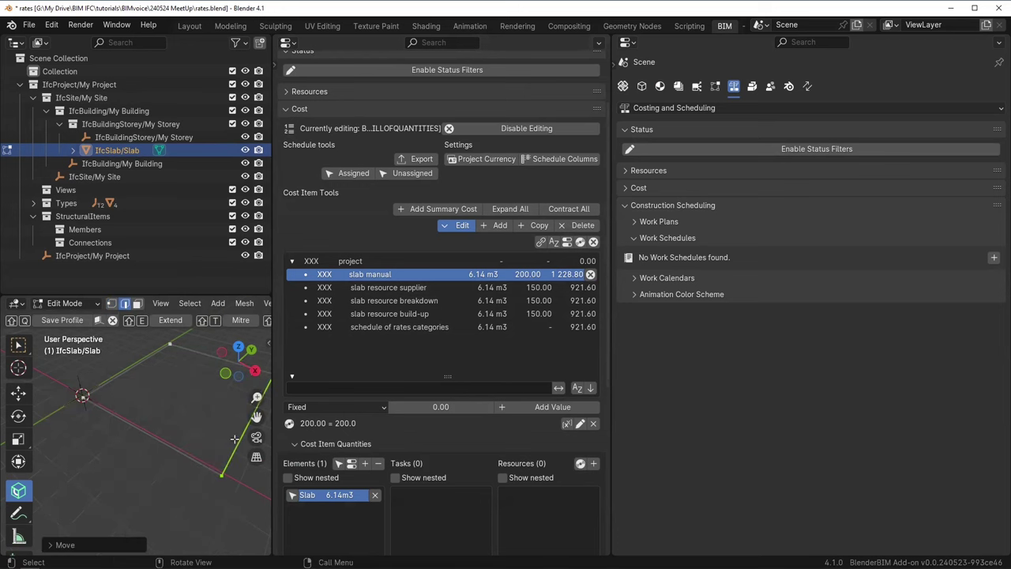
scroll(131, 425, "down", 4)
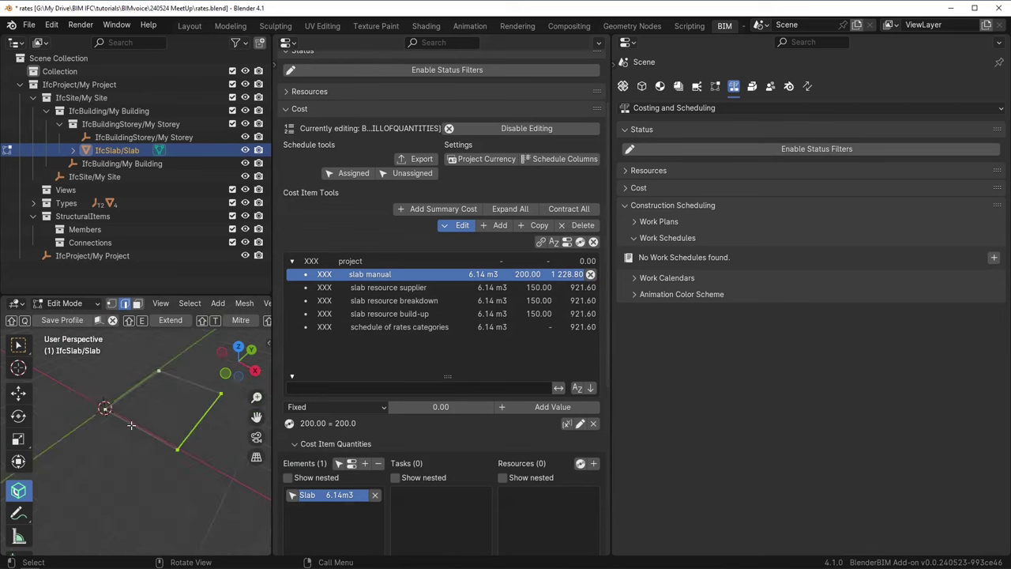
key("Tab")
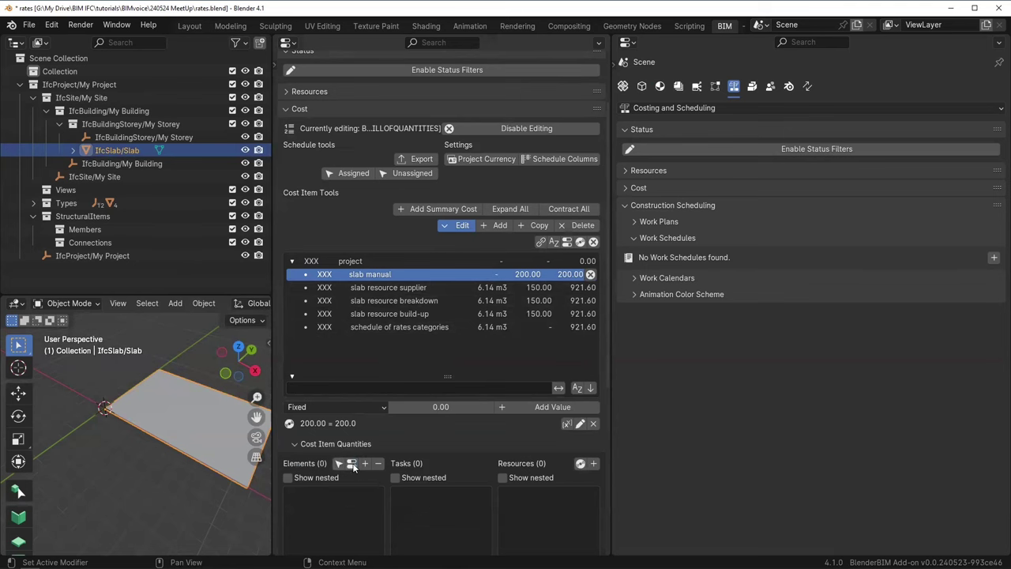
Remove the slab from the slab manual item and reassign it using its GrossVolume quantity.
scroll(365, 467, "down", 3)
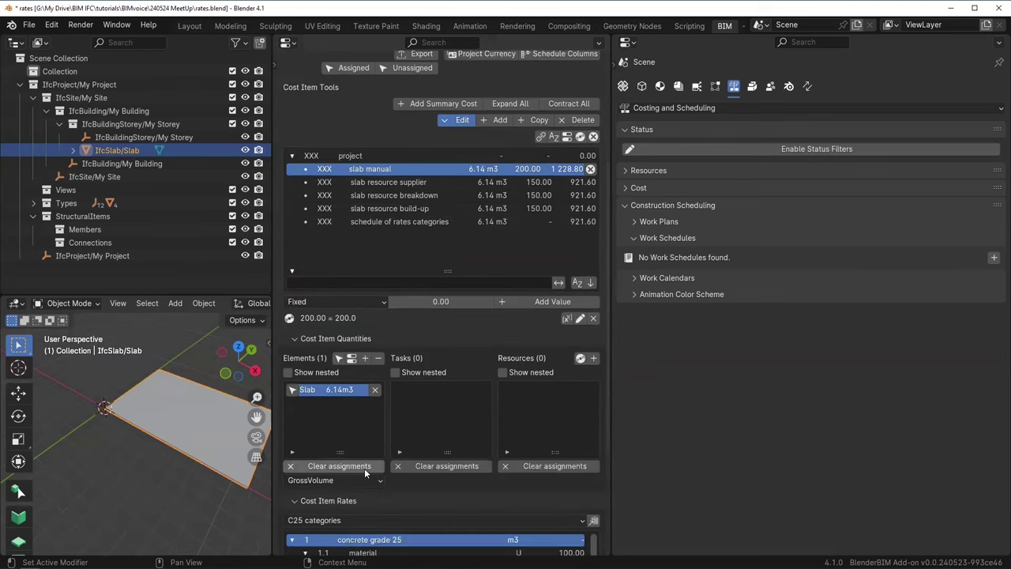
left_click(365, 482)
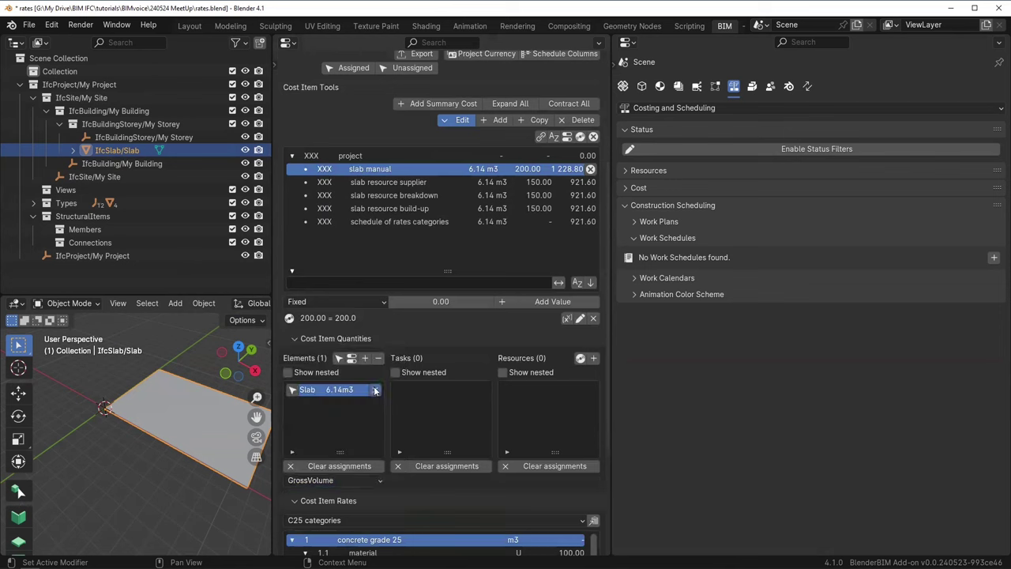
left_click(352, 358)
left_click(378, 360)
left_click(353, 359)
left_click(205, 364)
left_click(192, 397)
scroll(471, 249, "up", 3)
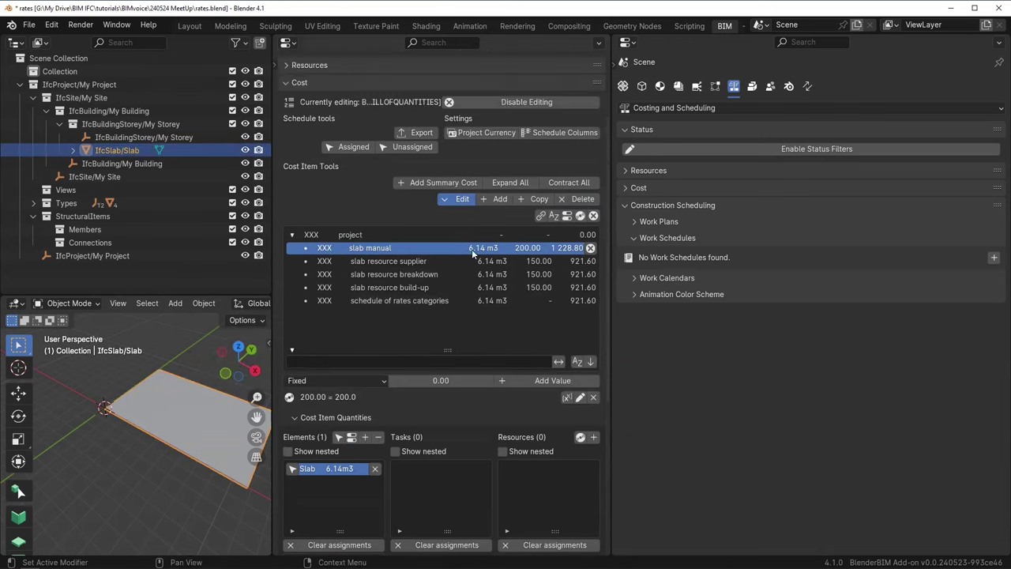
scroll(468, 259, "down", 1)
scroll(468, 259, "down", 1)
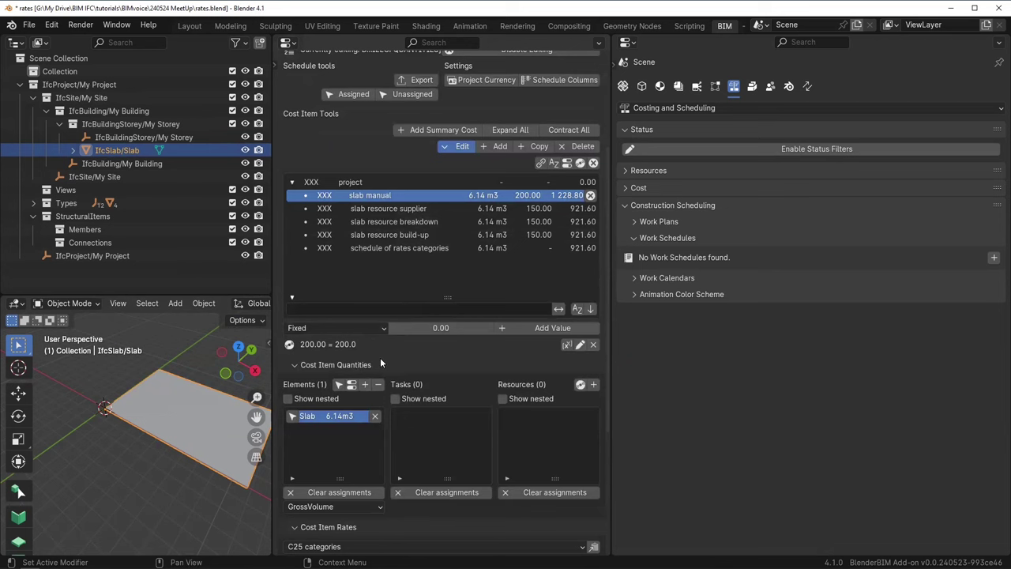
Close the slab manual item's cost value editing and try reassigning the selected slab's GrossVolume quantity to the item.
left_click(195, 360)
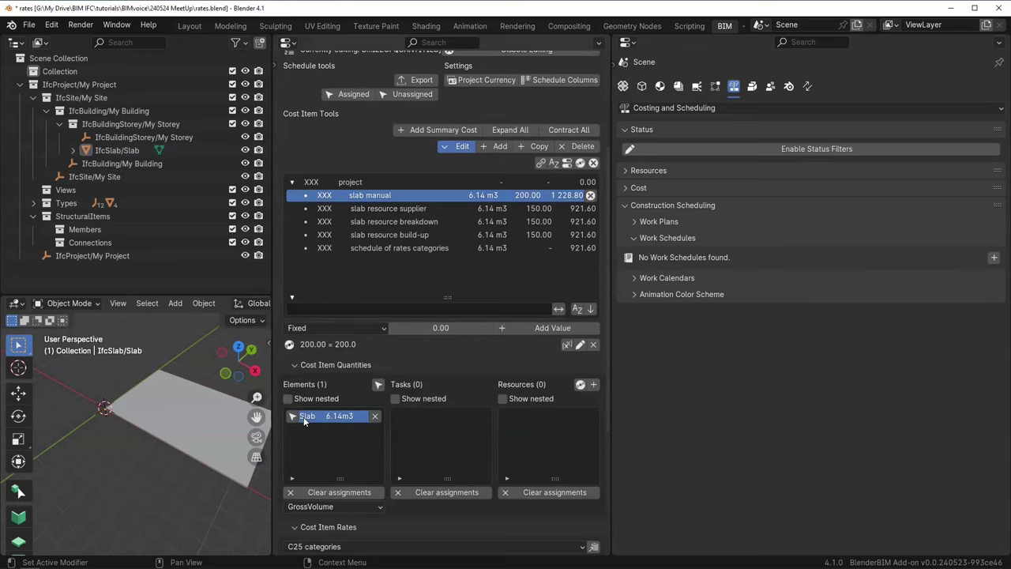
left_click(193, 422)
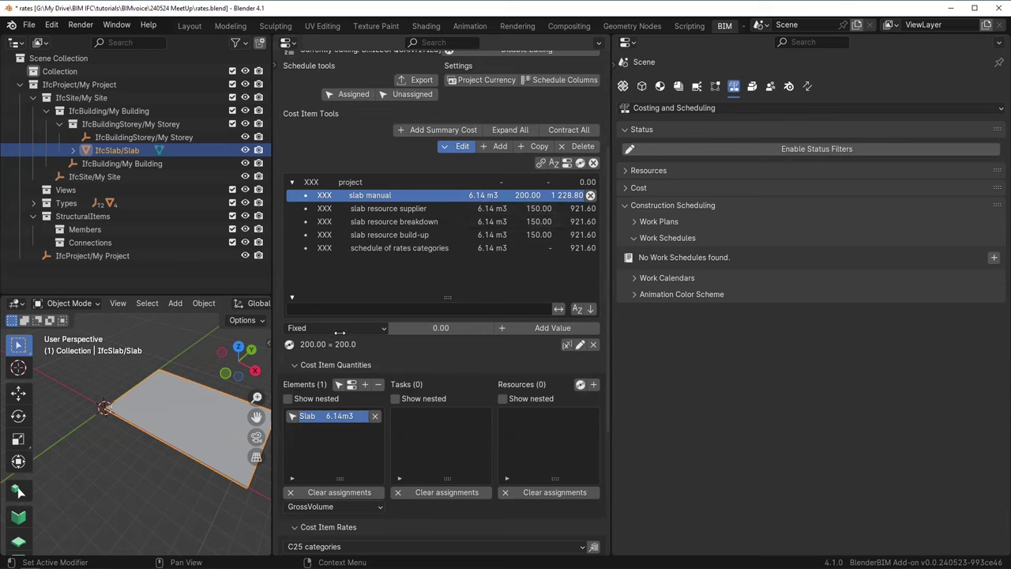
left_click(590, 195)
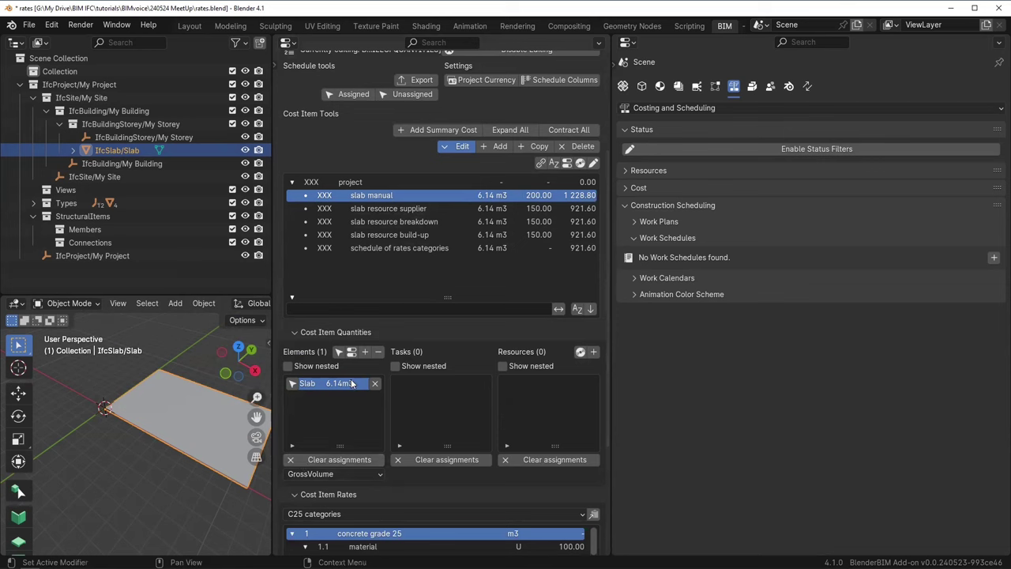
left_click(351, 352)
key("ctrl+z")
Examine the slab's Qto_SlabBaseQuantities in its object information, including the gross area and gross volume.
scroll(312, 106, "up", 3)
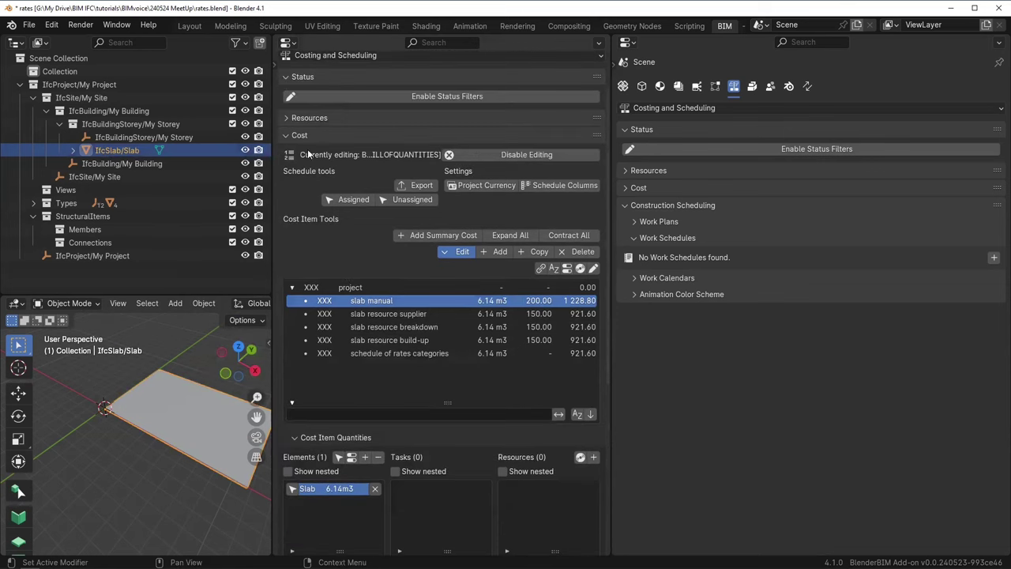
scroll(300, 79, "up", 2)
left_click(304, 86)
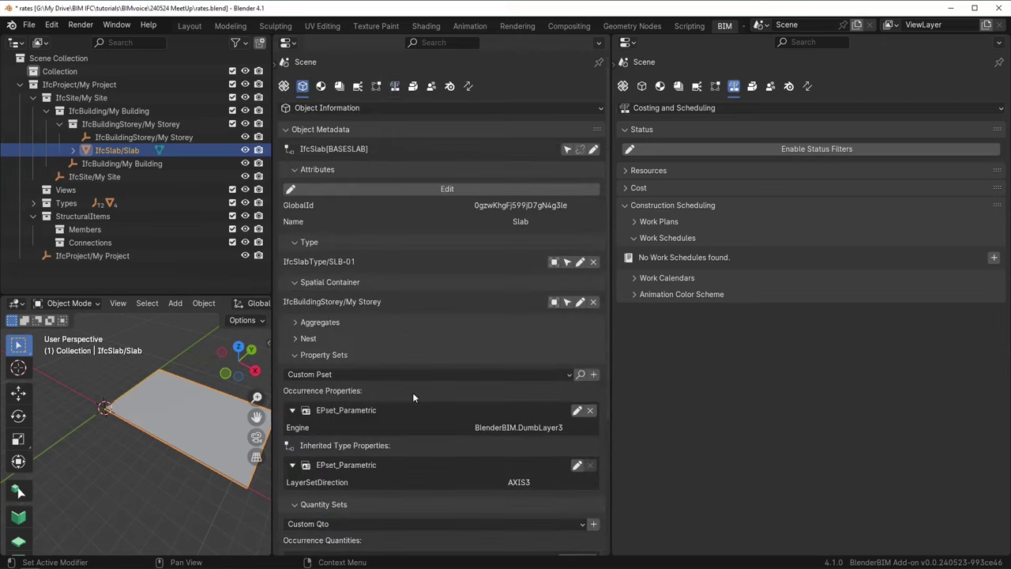
scroll(414, 411, "down", 8)
scroll(451, 462, "down", 1)
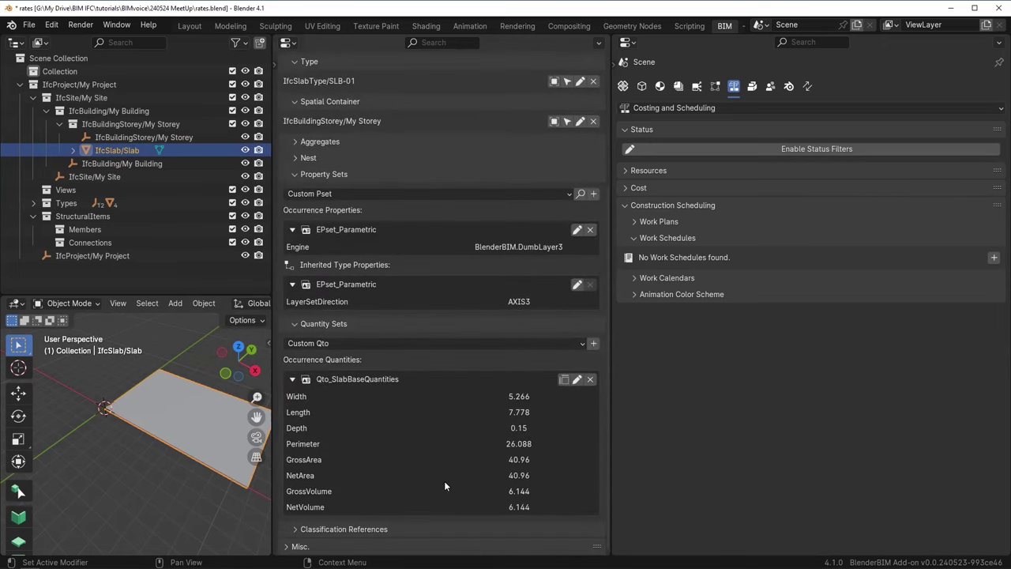
left_click(142, 452)
left_click(177, 411)
scroll(382, 330, "up", 6)
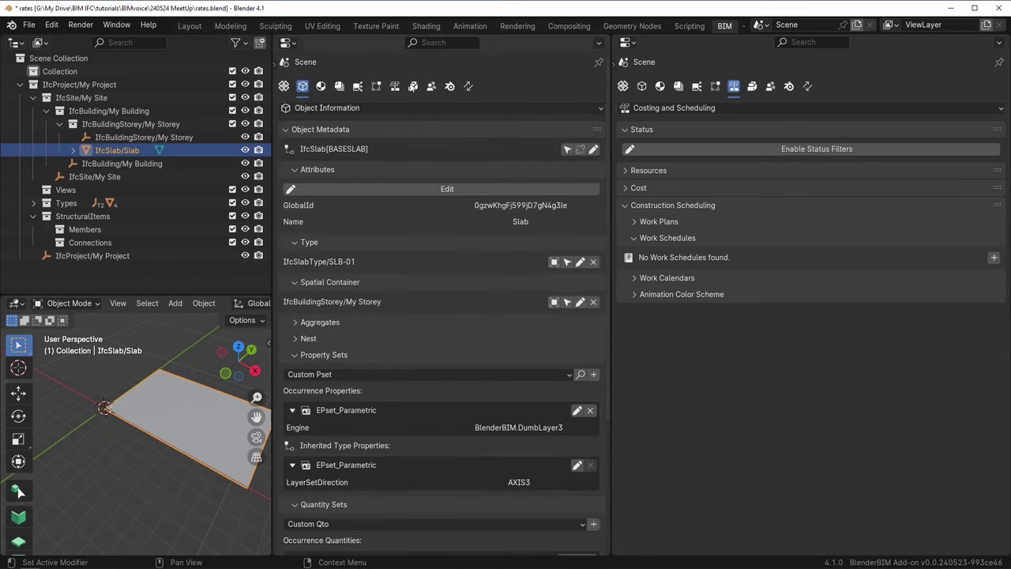
left_click(229, 346)
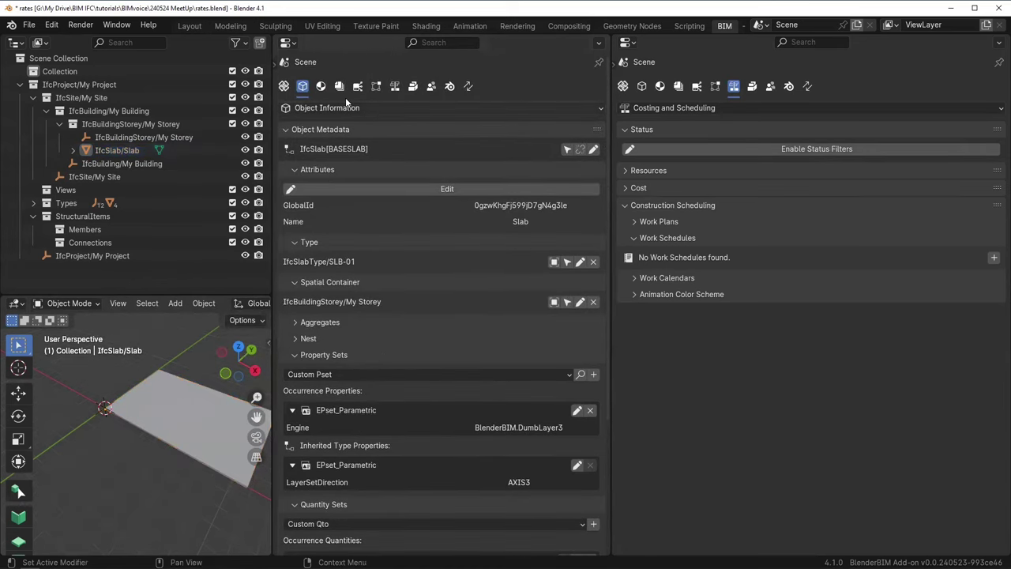
Return to the bill of quantities, select the slab, and show its geometry and material settings alongside the cost items.
left_click(395, 87)
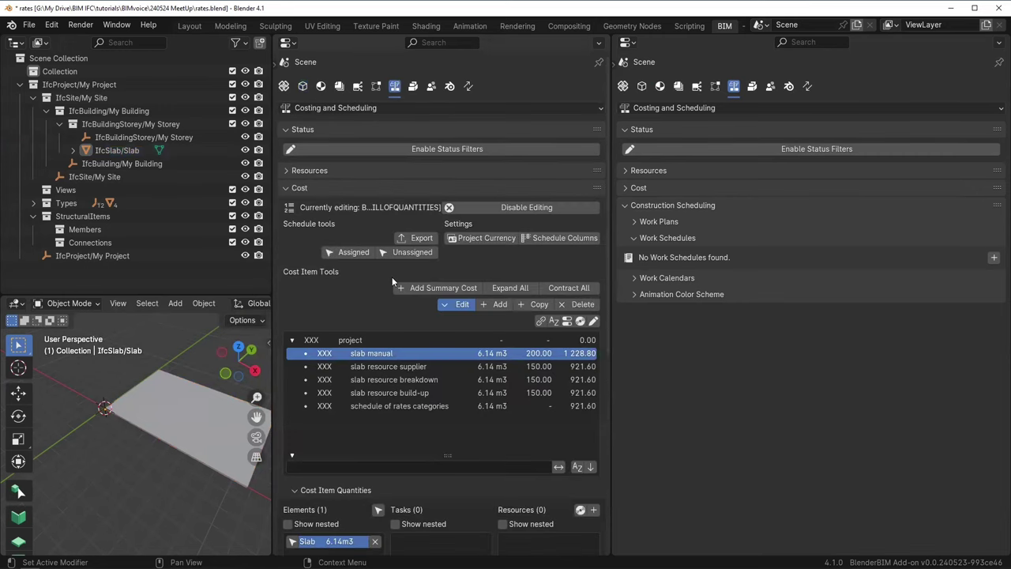
left_click(168, 414)
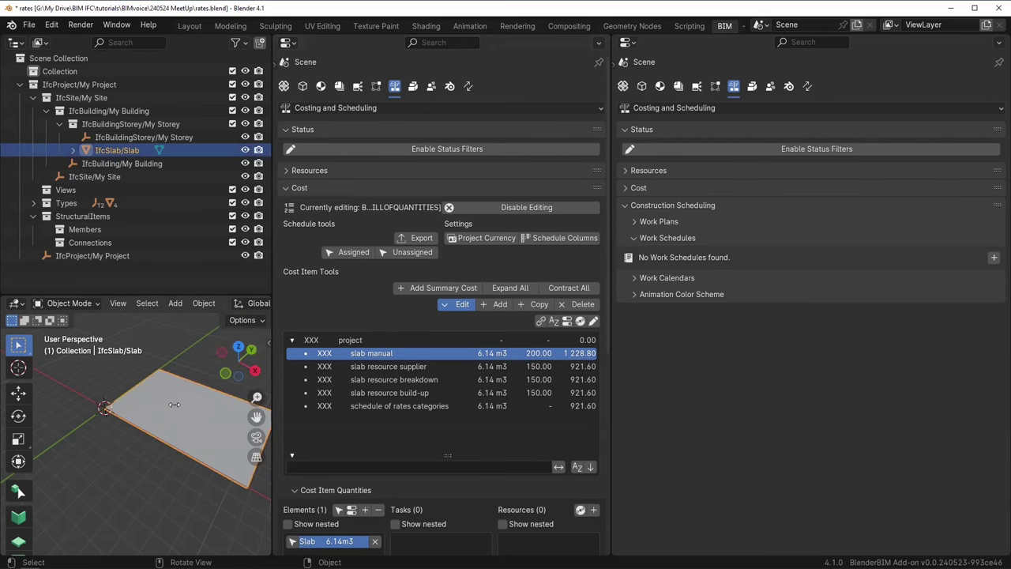
left_click(660, 86)
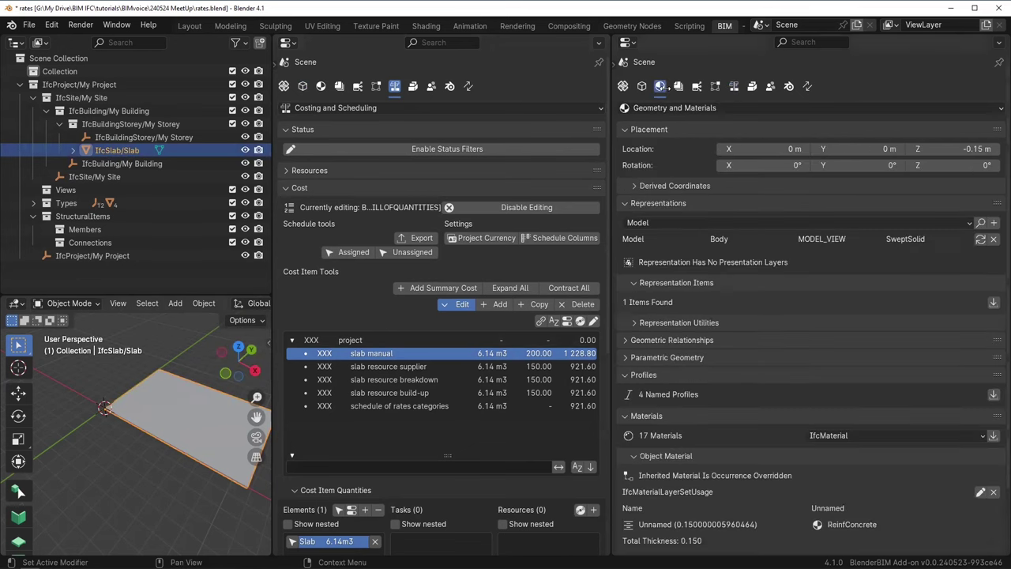
scroll(754, 427, "down", 2)
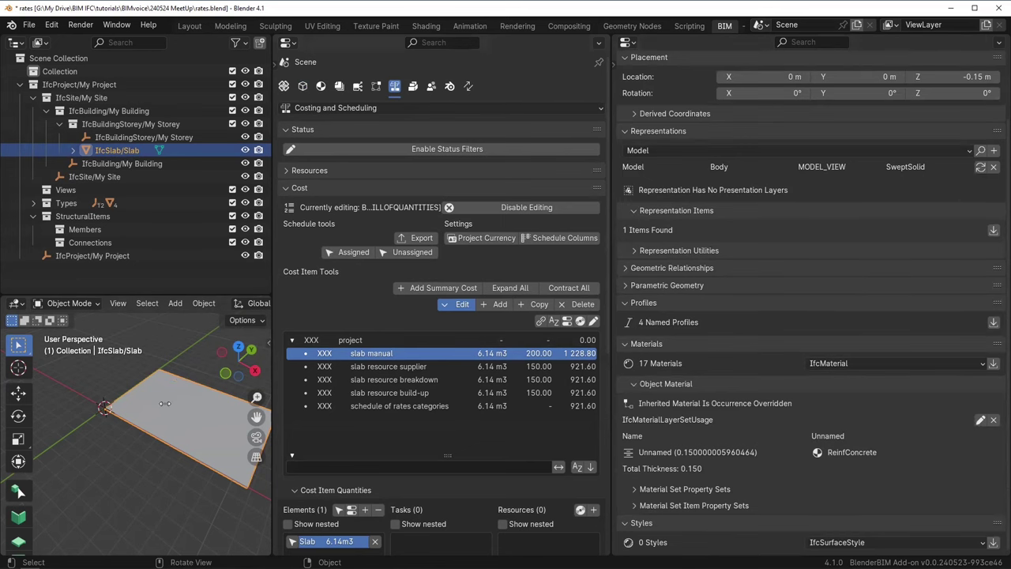
middle_click_drag(165, 404, 163, 422)
key("Tab")
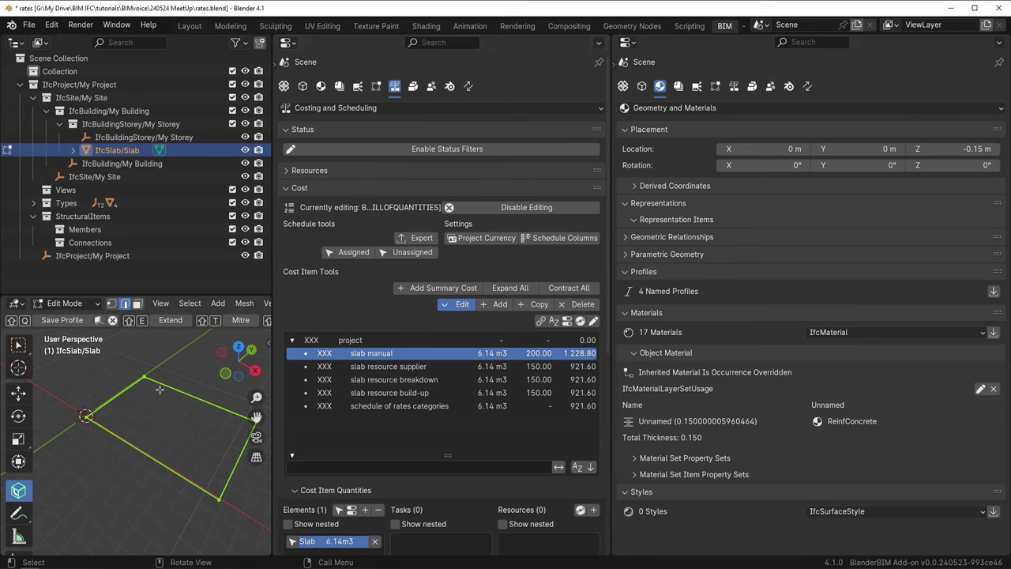
scroll(149, 384, "down", 3)
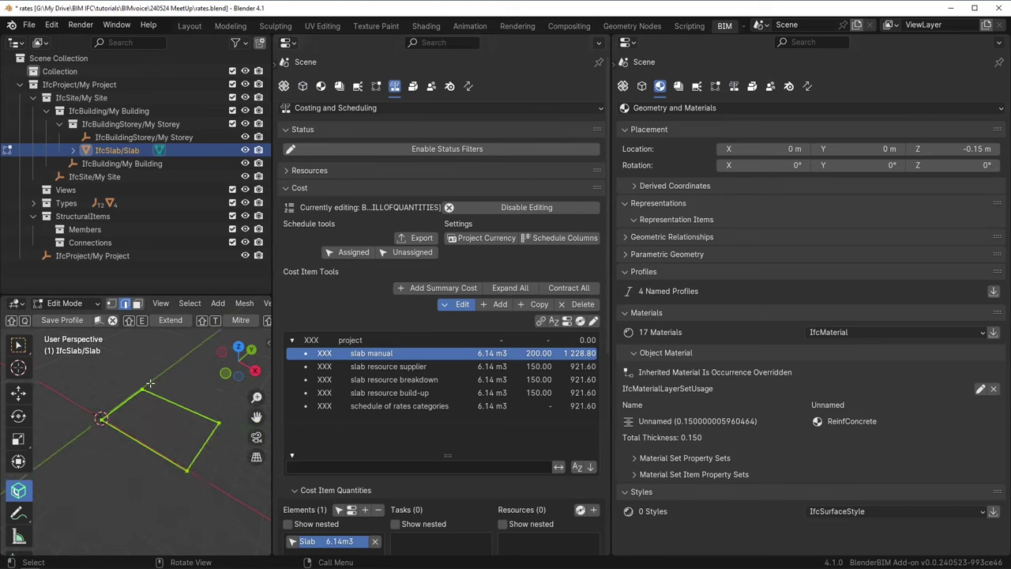
left_click(184, 390)
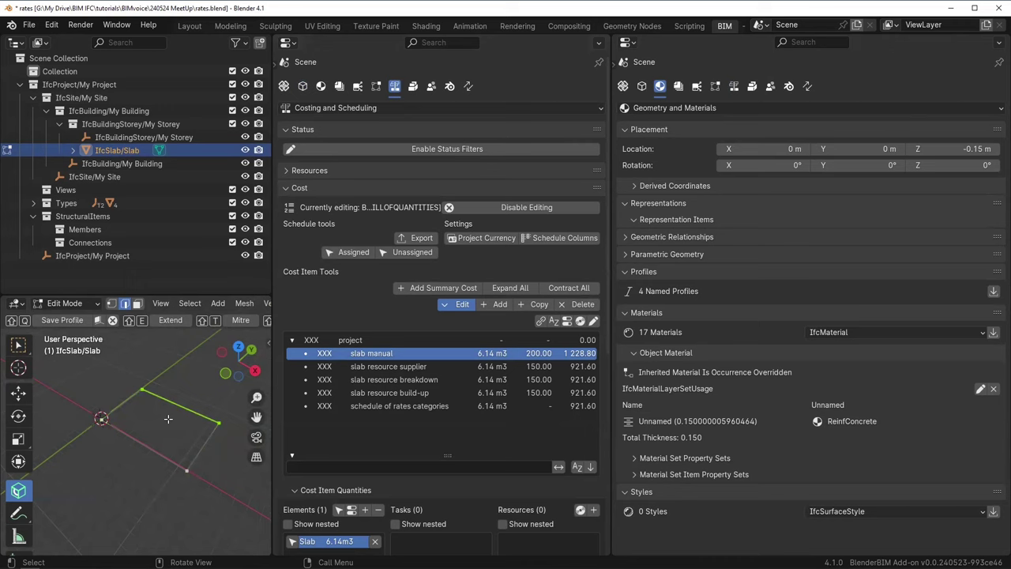
key("Tab")
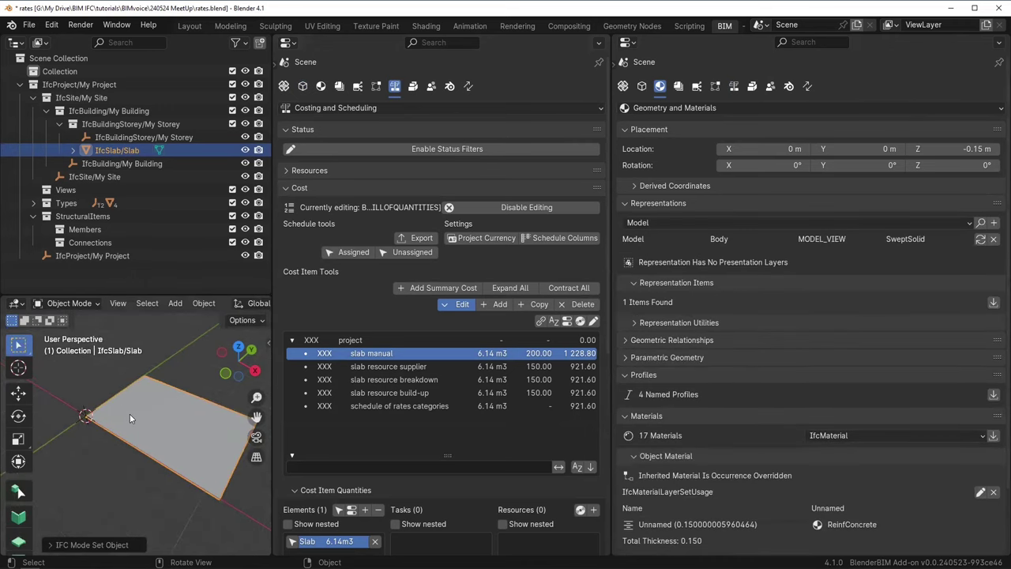
scroll(143, 394, "down", 1)
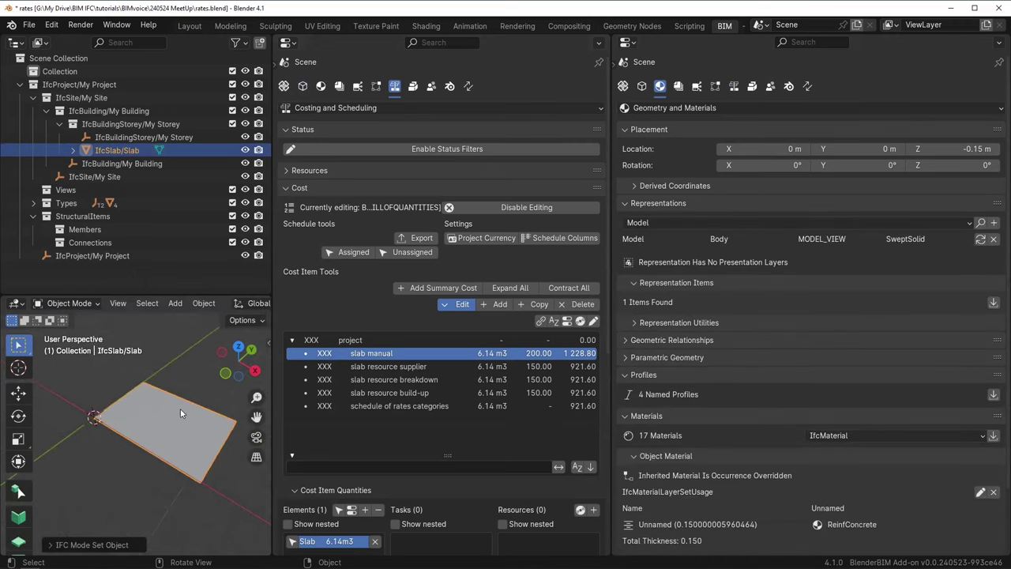
key("Tab")
key("Tab")
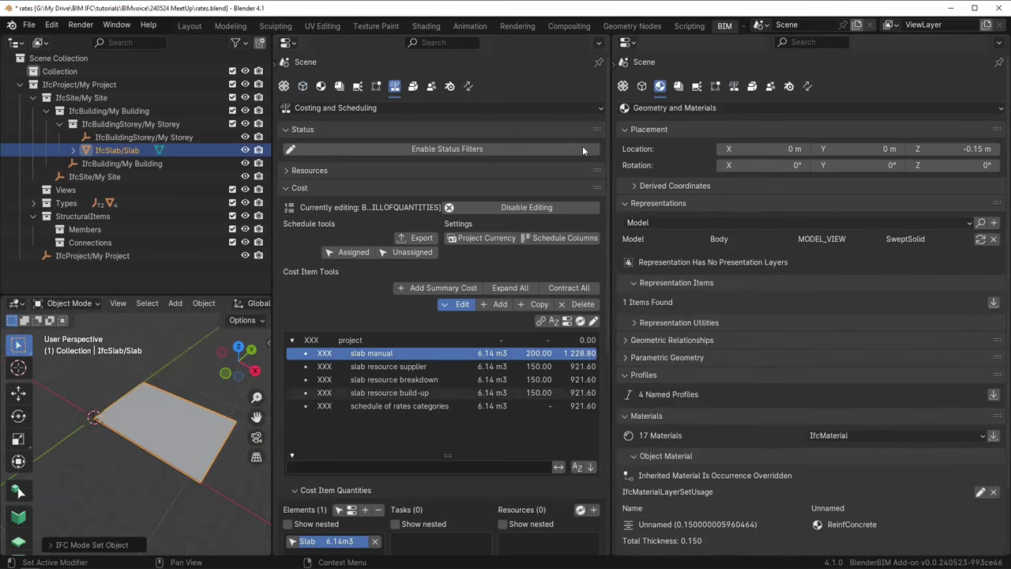
Set the slab's material layer thickness to 0.25 and save the layer and material set changes.
scroll(705, 399, "down", 3)
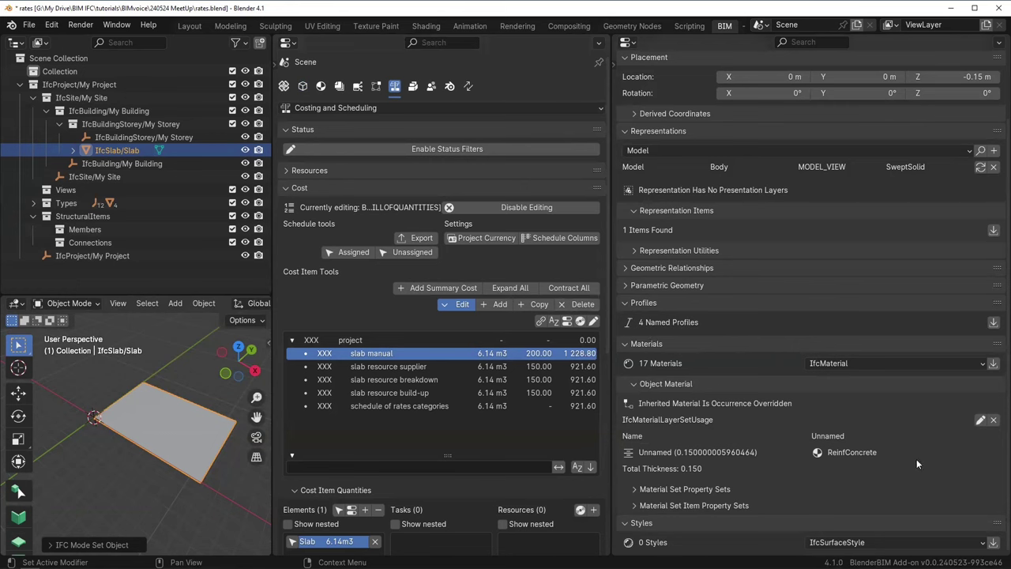
left_click(981, 420)
scroll(974, 442, "down", 3)
left_click(968, 469)
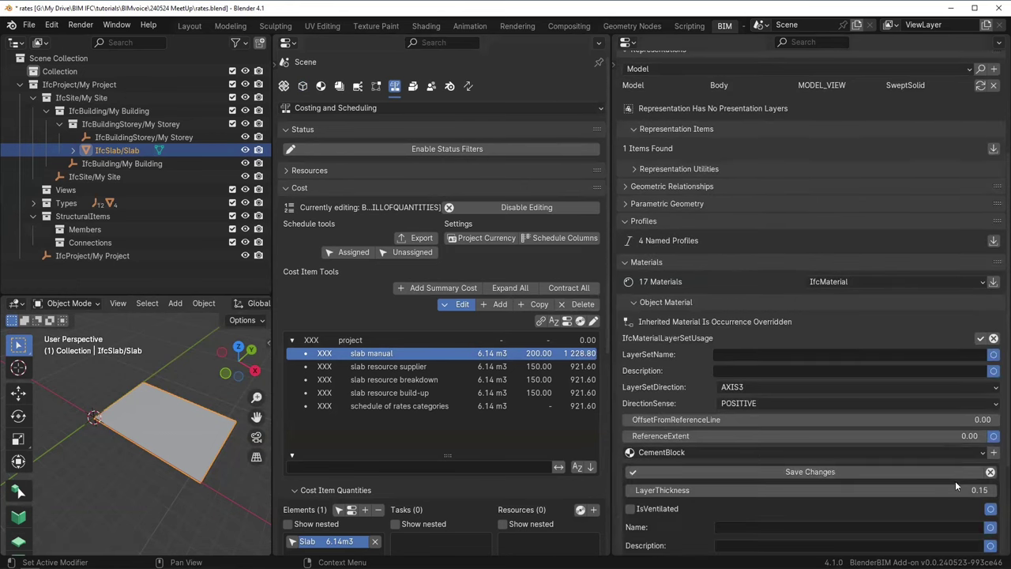
left_click(955, 490)
key("BackSpace")
type("0.25")
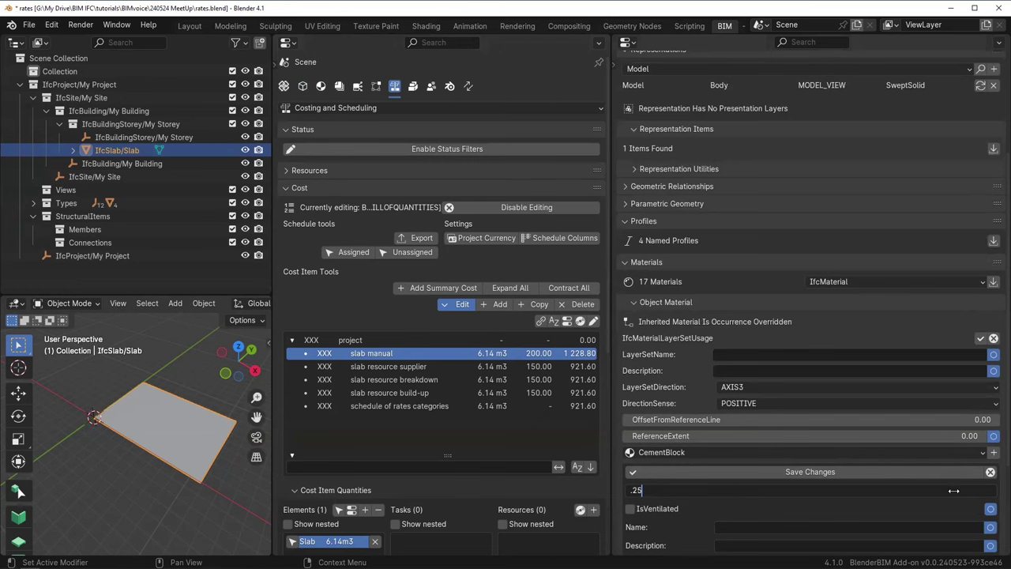
key("Return")
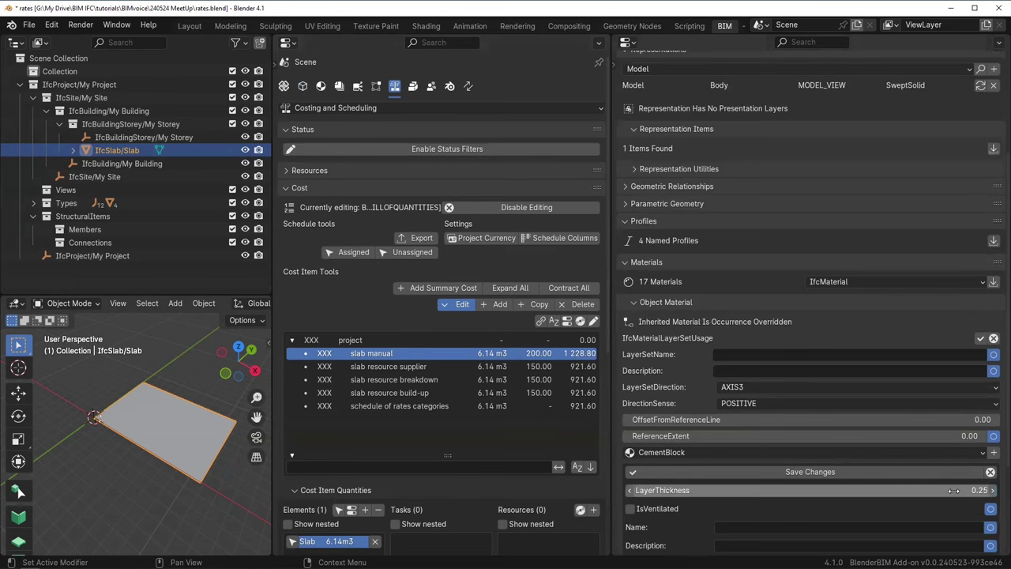
left_click(883, 473)
left_click(980, 339)
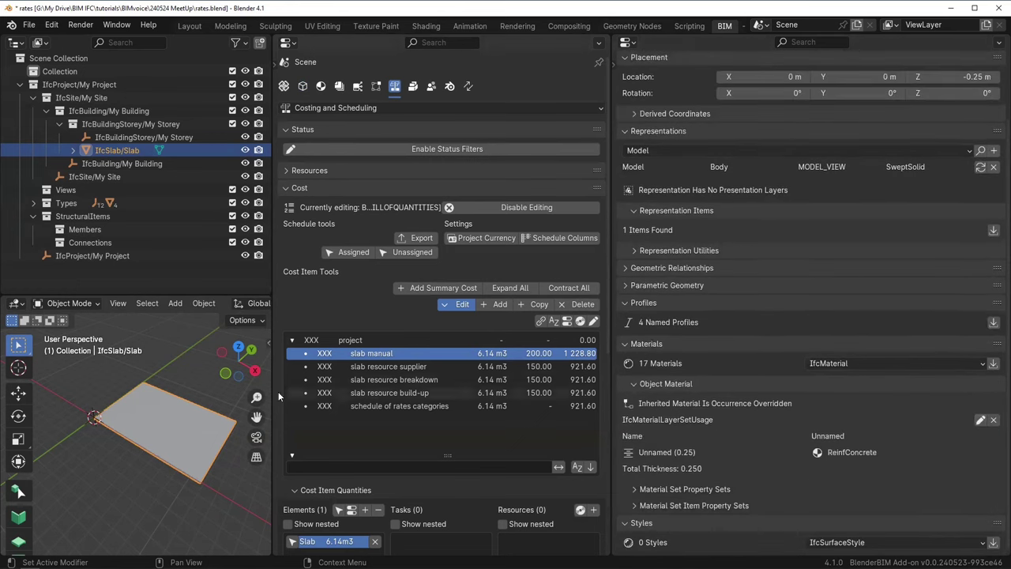
middle_click_drag(237, 443, 176, 444)
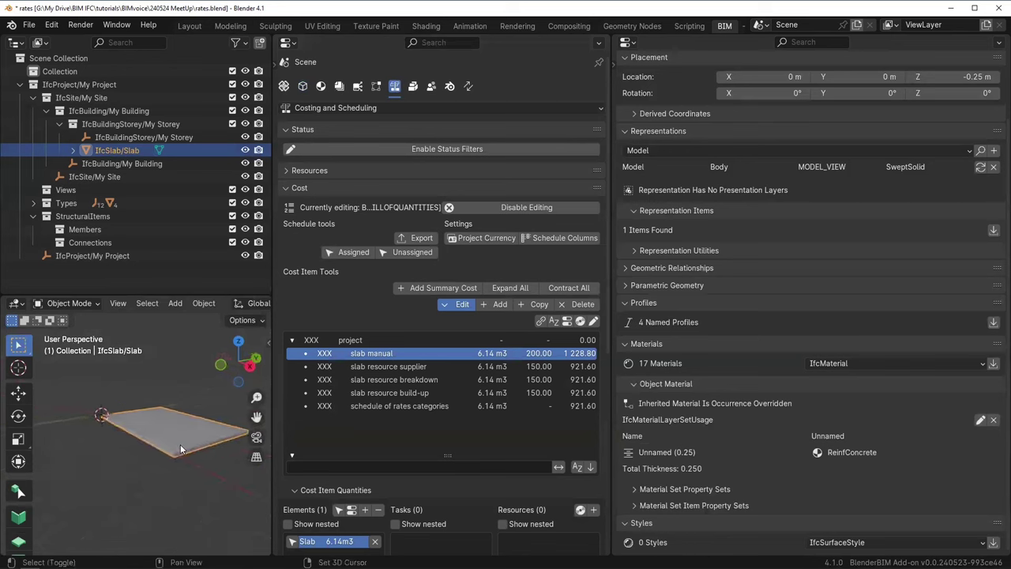
left_click(206, 488)
middle_click_drag(194, 429, 202, 448)
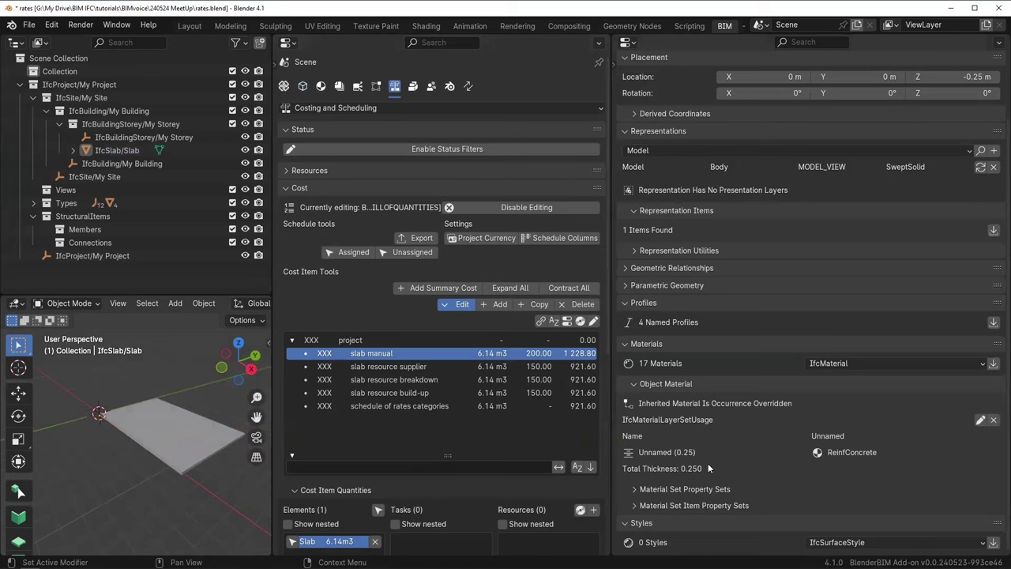
Show the 3D viewport's sidebar and enlarge the viewport for a closer view of the slab.
left_click(166, 448)
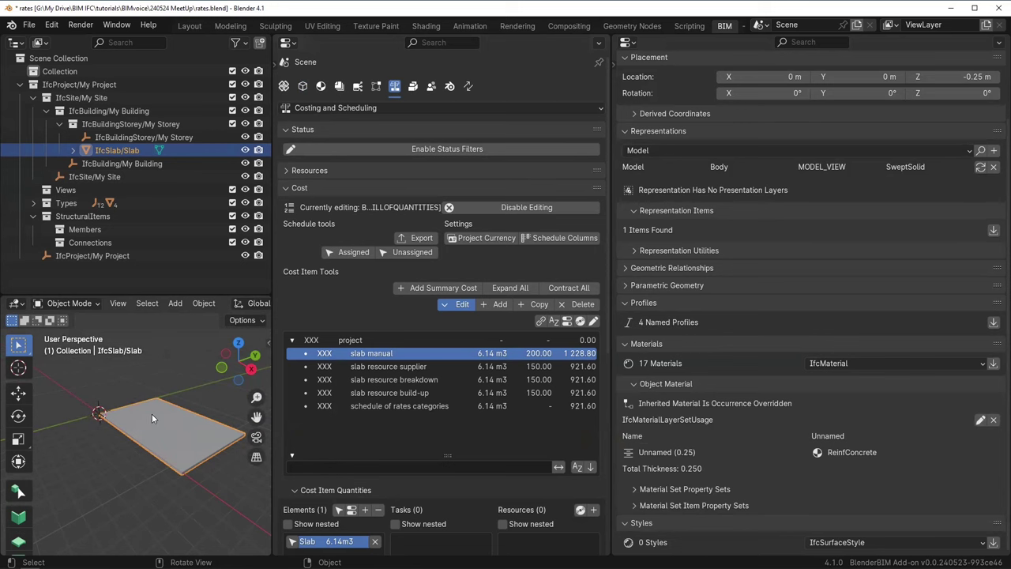
left_click(144, 386)
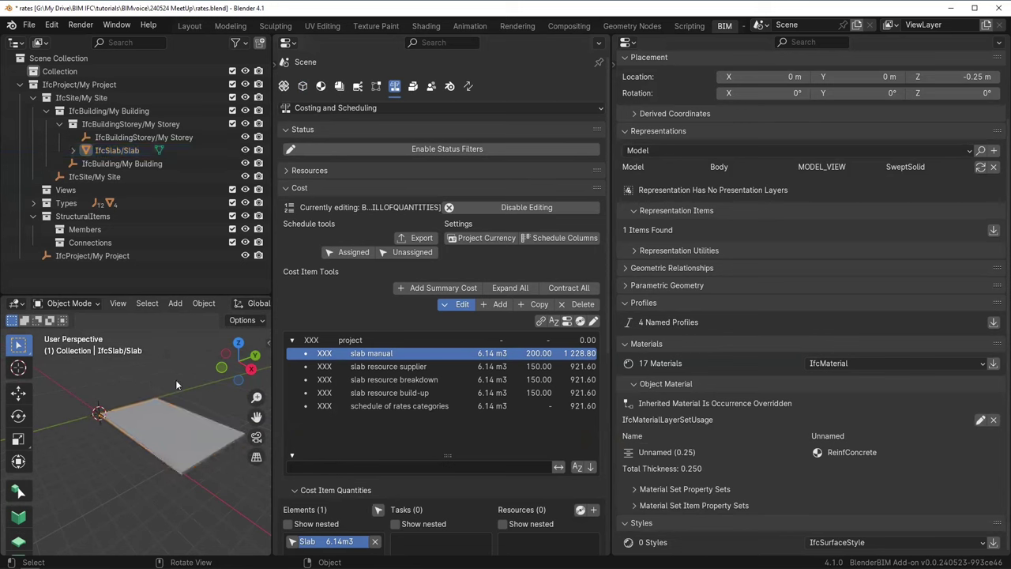
left_click(264, 342)
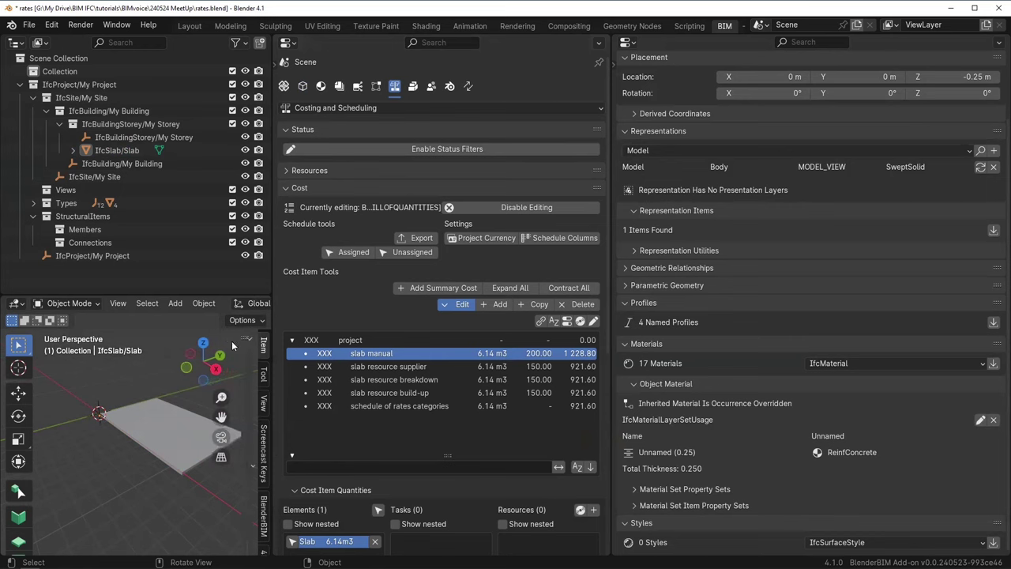
left_click(264, 517)
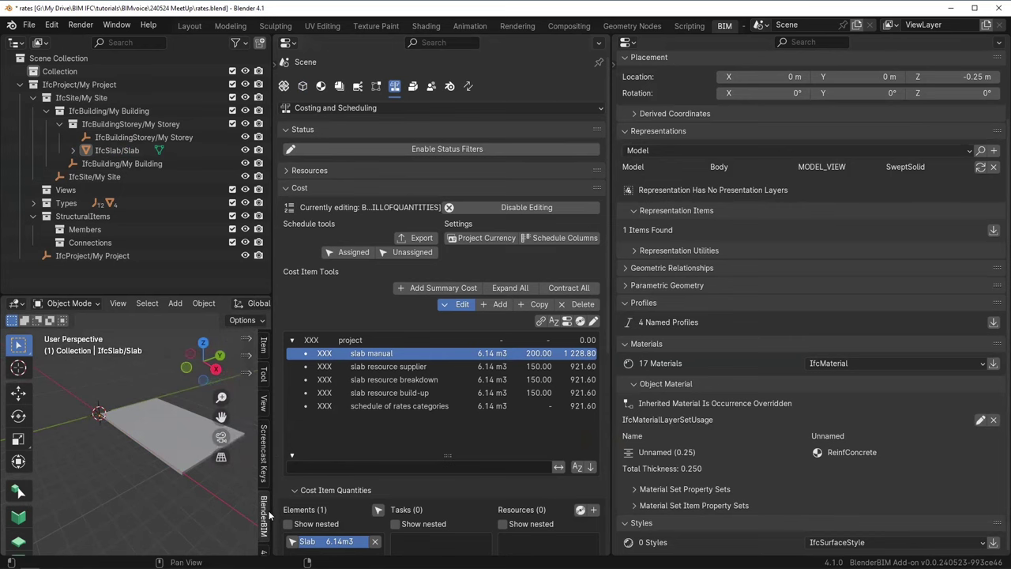
left_click_drag(272, 468, 467, 465)
scroll(262, 423, "down", 2)
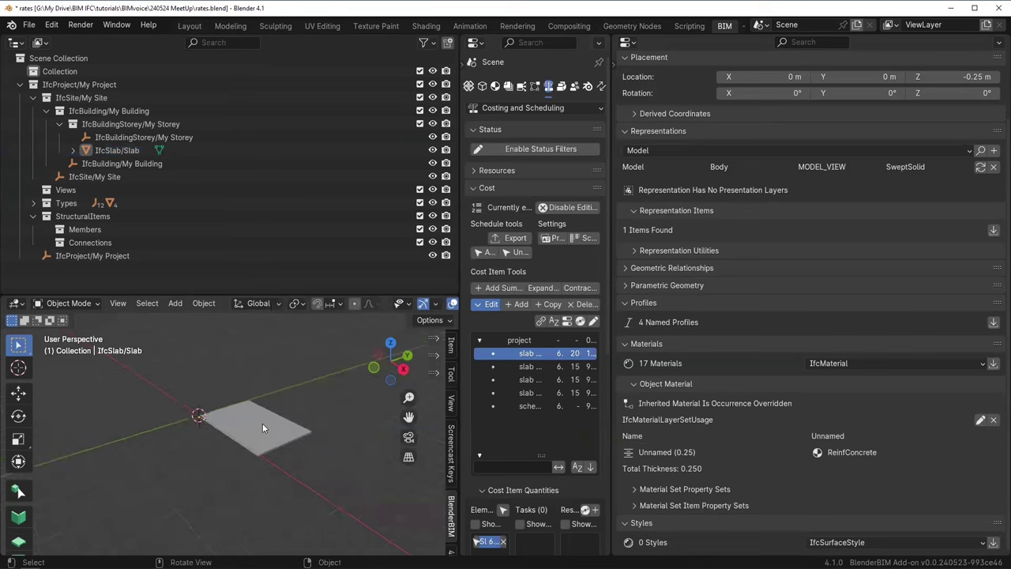
scroll(264, 423, "down", 1)
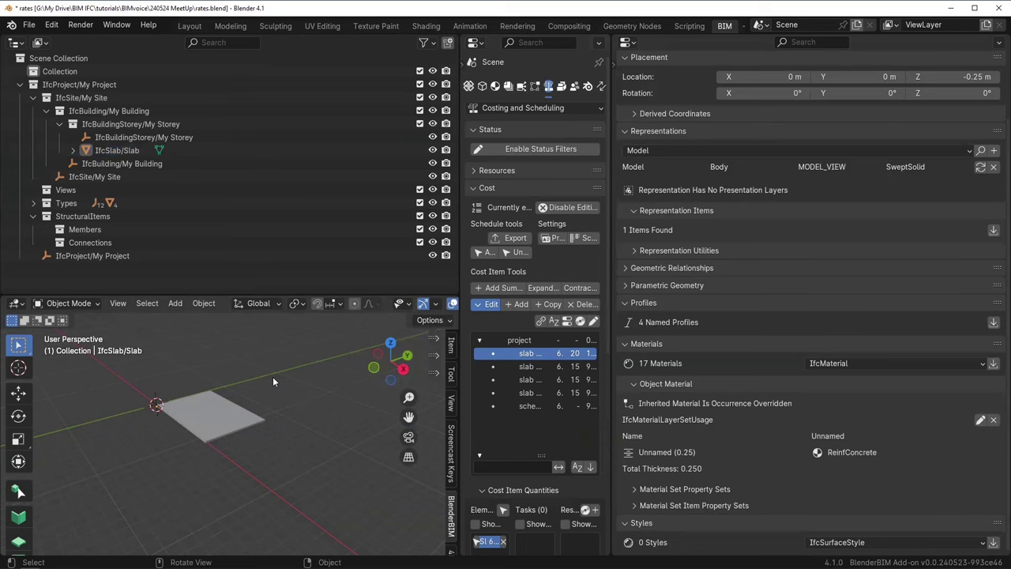
middle_click_drag(272, 381, 218, 439)
left_click(220, 441)
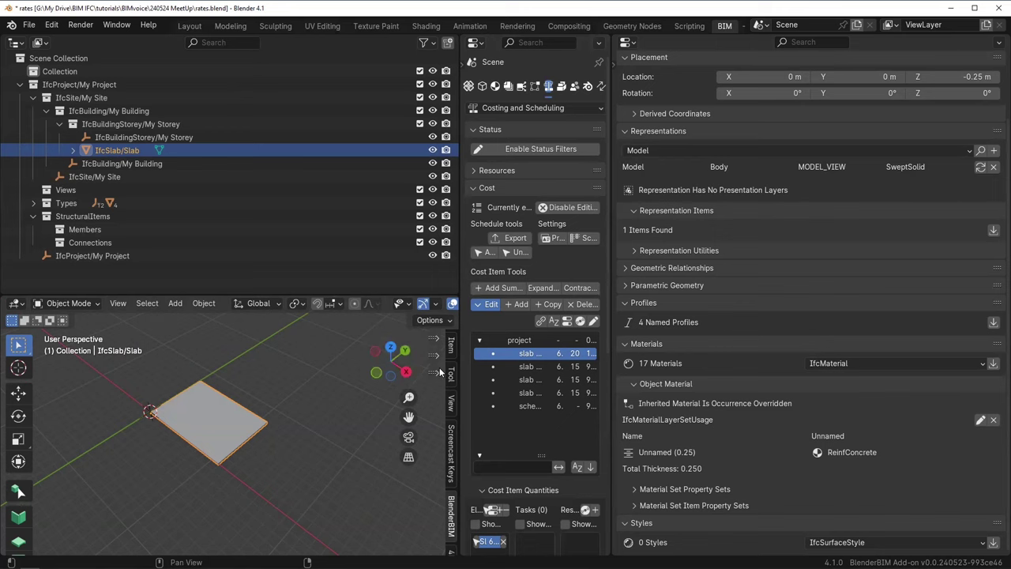
left_click_drag(377, 294, 377, 157)
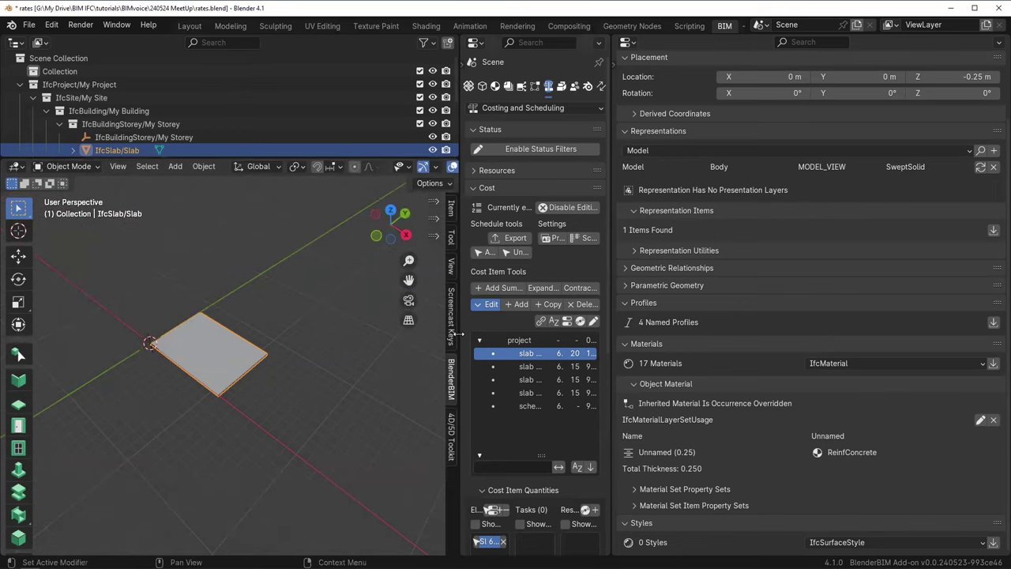
left_click_drag(457, 332, 365, 331)
scroll(198, 359, "up", 4)
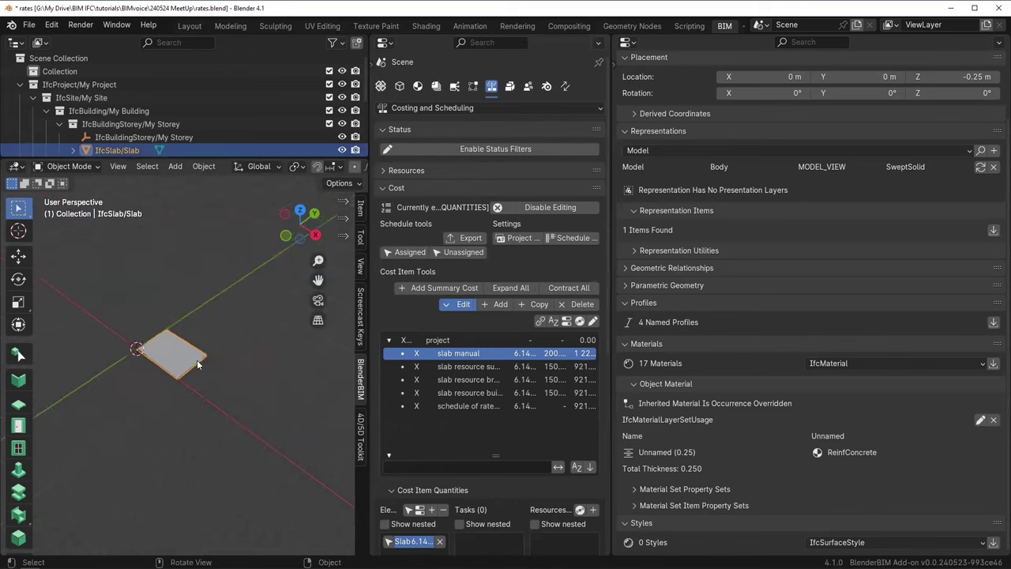
Select the slab, recalculate all its quantities with the Quantity Take-off tools, and widen the cost schedule area to show the updated items.
left_click(203, 313)
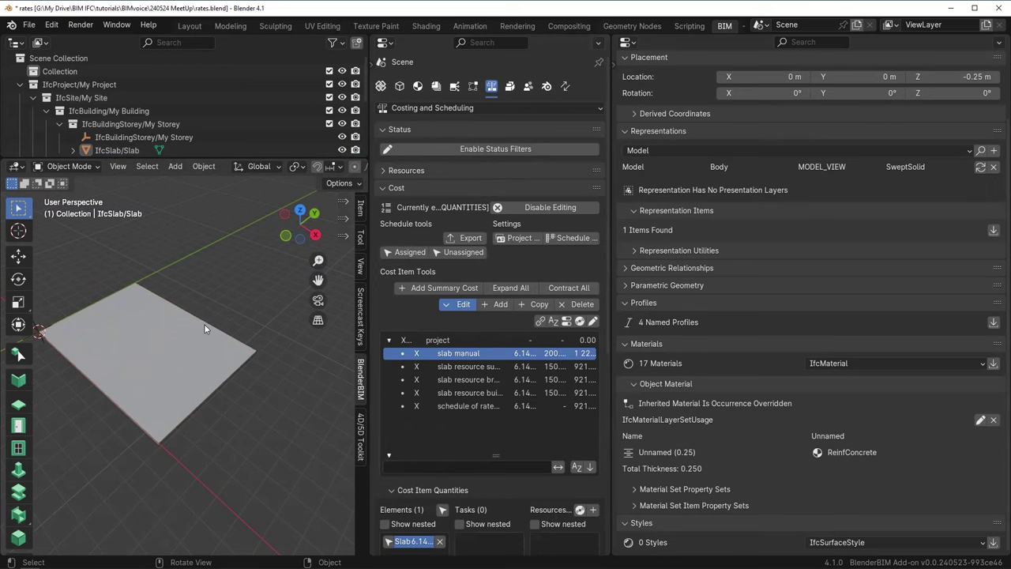
left_click(205, 339)
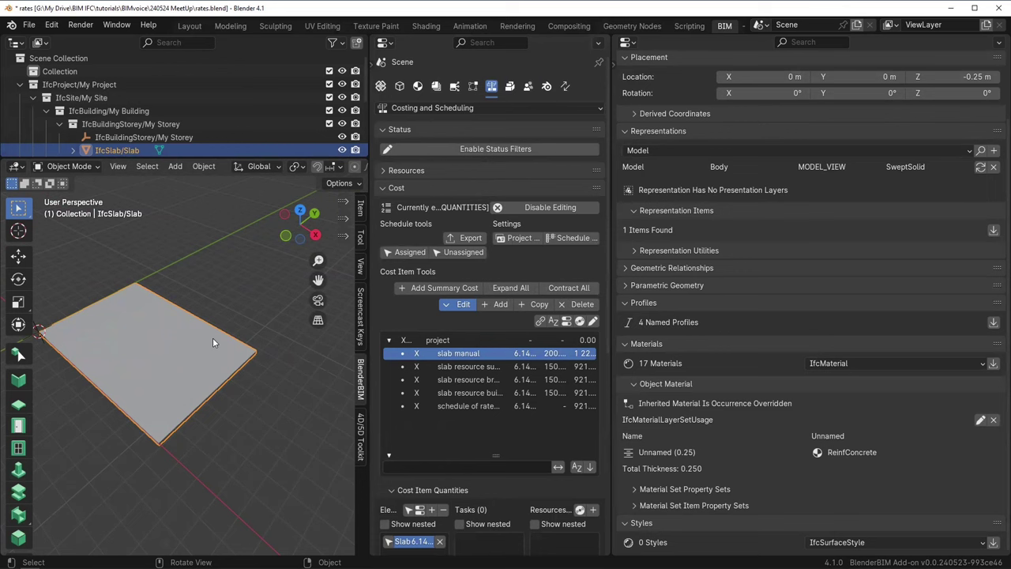
left_click(228, 291)
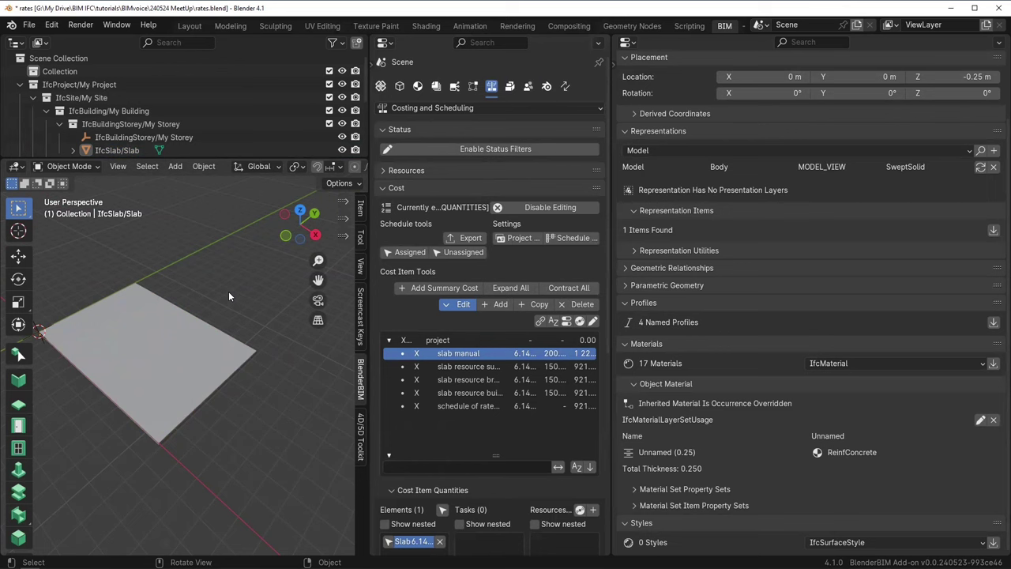
left_click(359, 316)
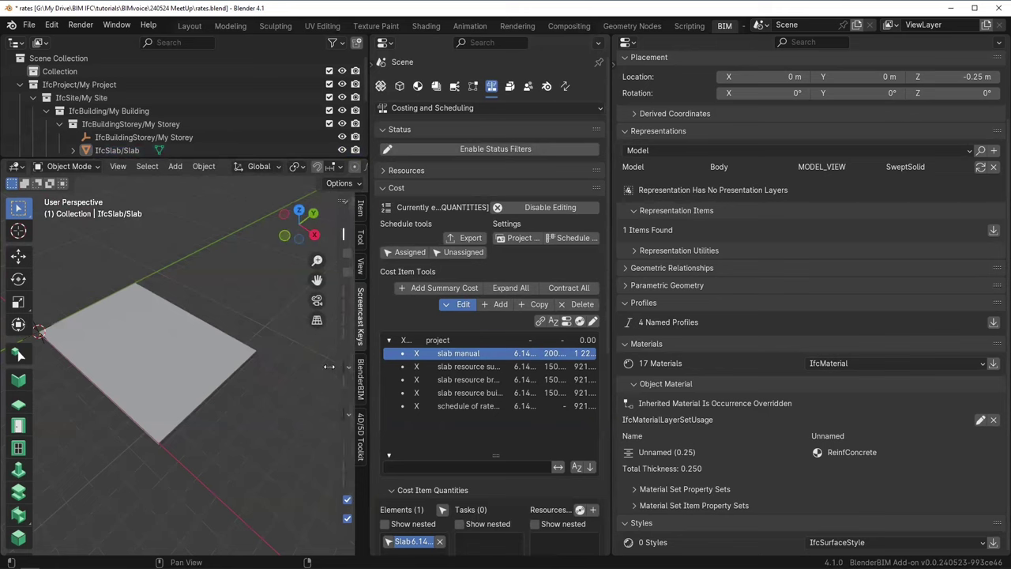
left_click_drag(340, 366, 268, 395)
left_click(168, 376)
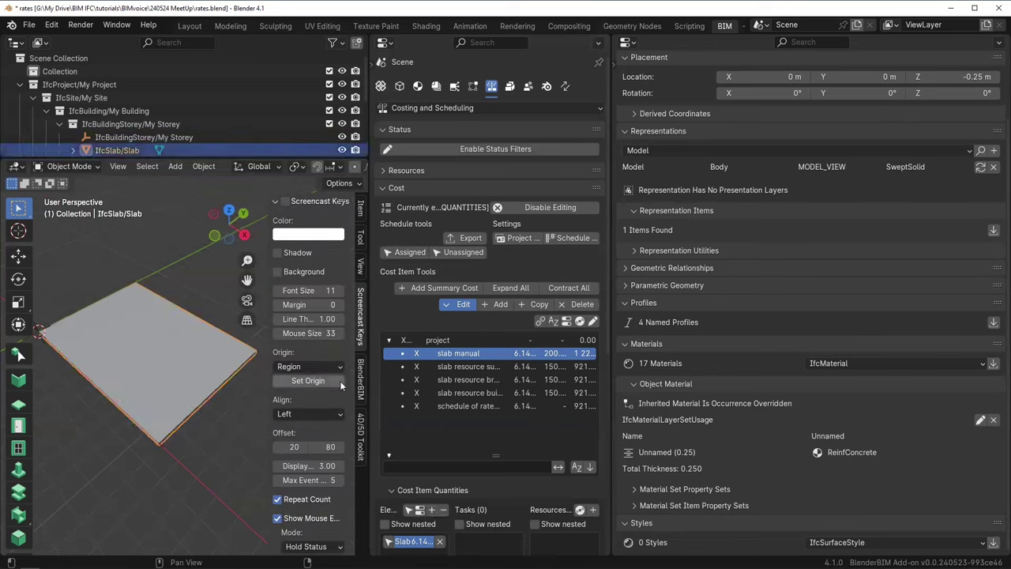
left_click(359, 382)
left_click(306, 218)
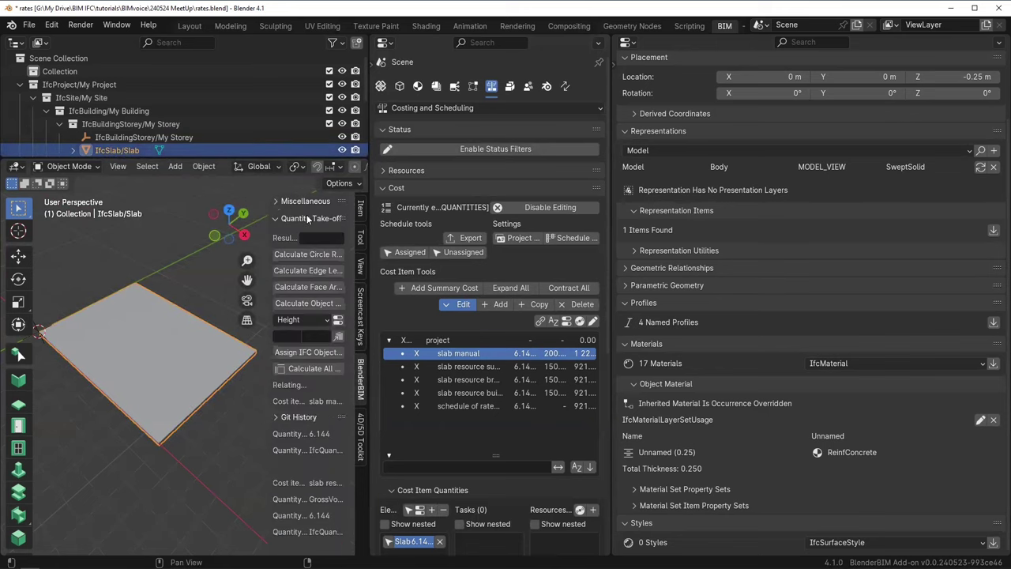
left_click(310, 368)
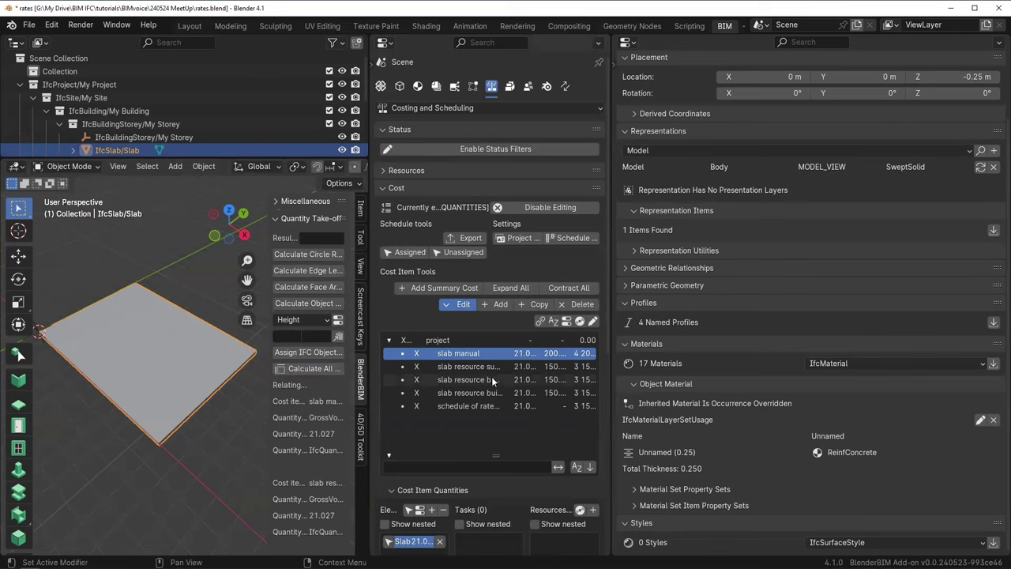
left_click_drag(611, 370, 753, 372)
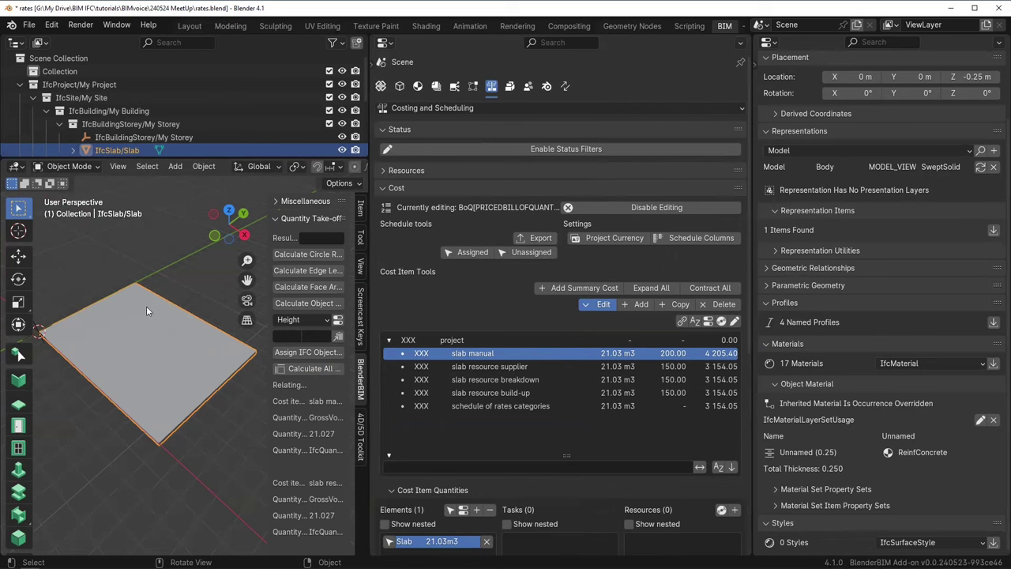
Activate the slab tool, inspect the slab resource supplier and slab manual cost items, and reselect the slab.
left_click(18, 403)
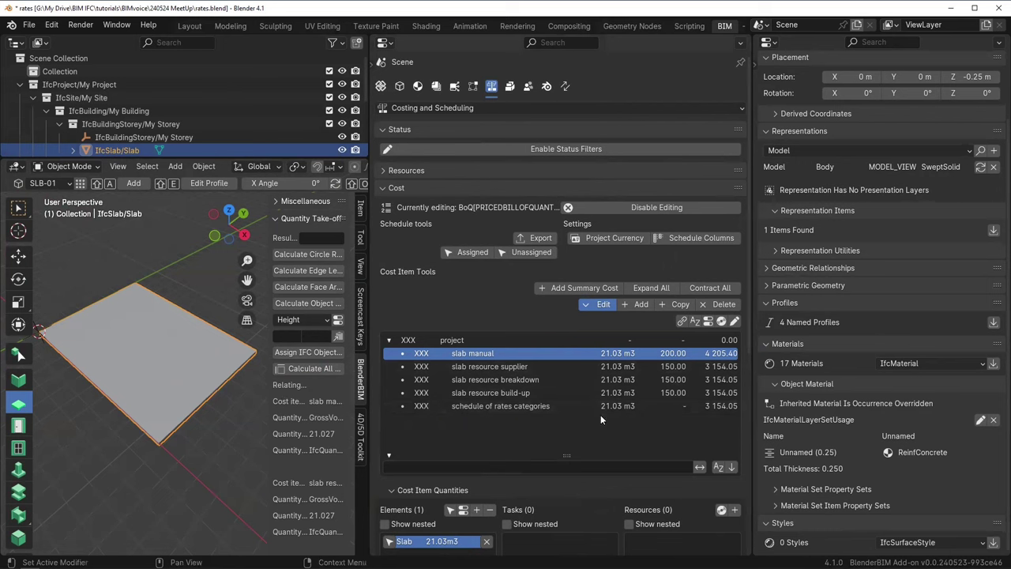
left_click(486, 366)
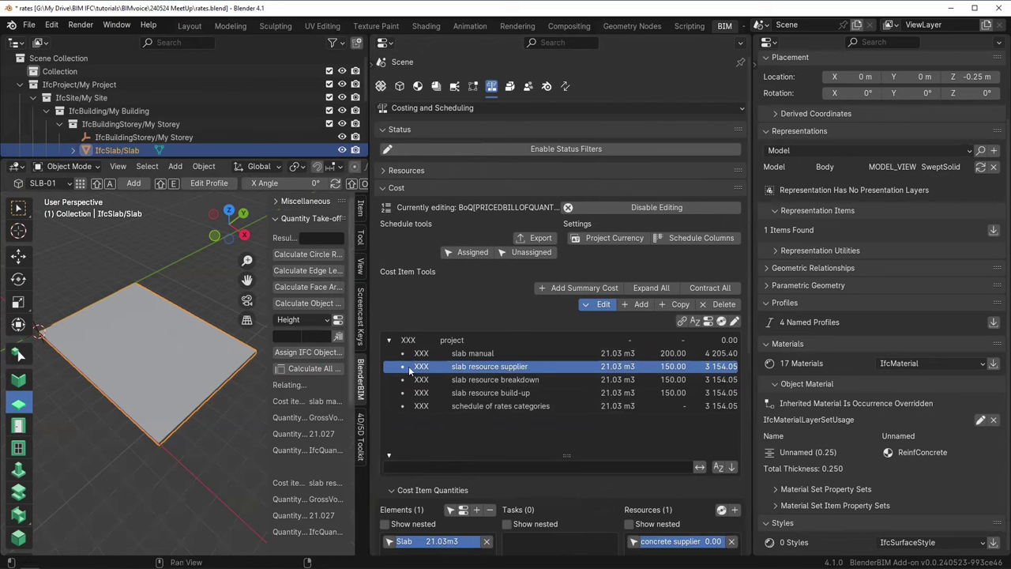
left_click(490, 355)
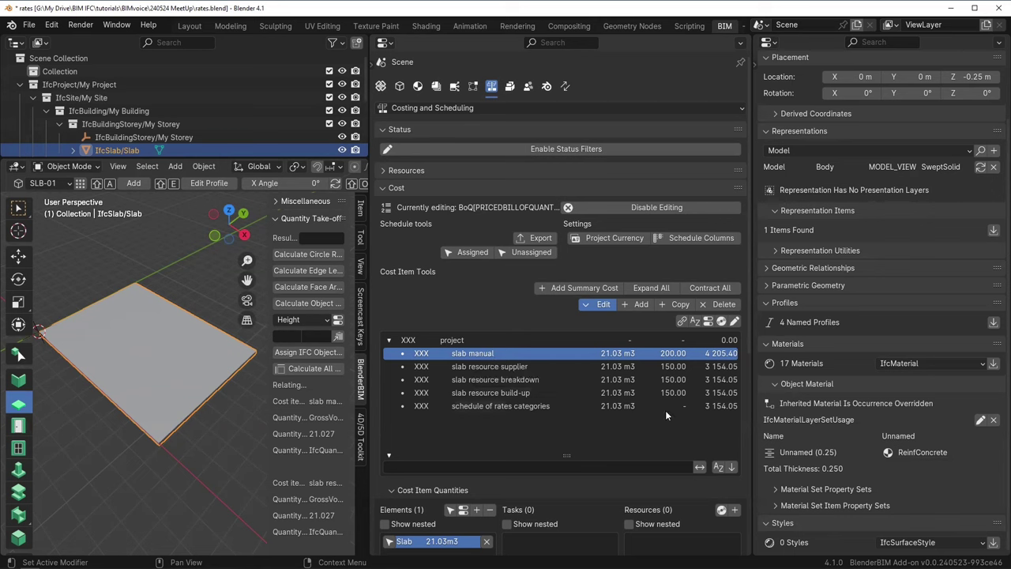
left_click(105, 267)
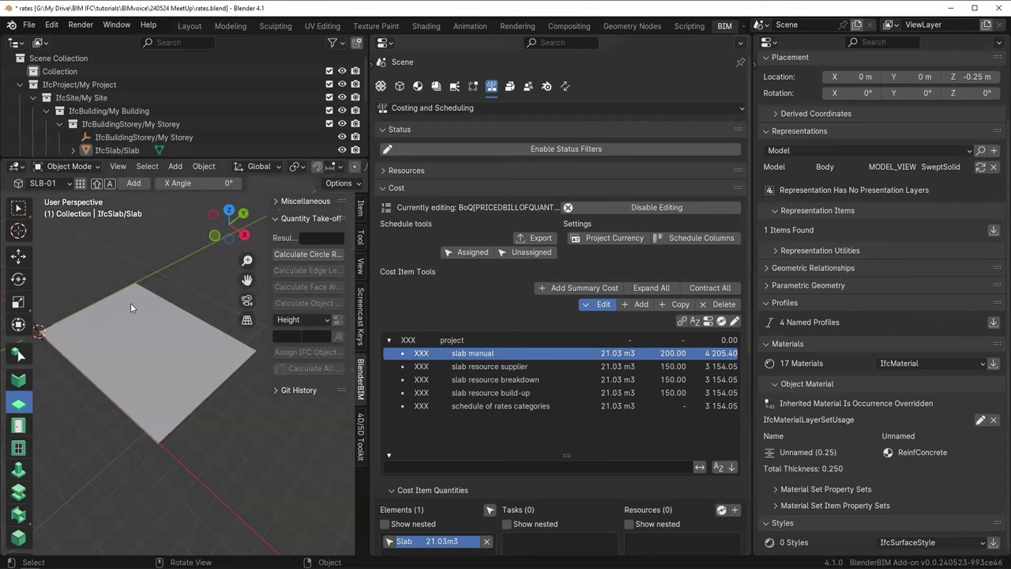
left_click(159, 299)
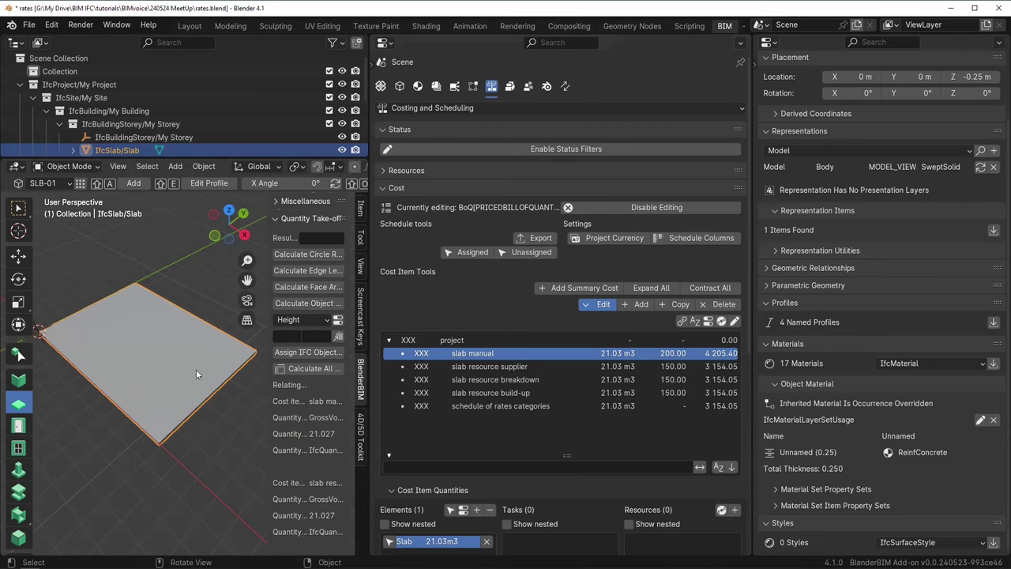
Switch to Modern CSV and examine the Identification and Name columns of BoQ TechBuilding.csv, including the 300mm Compacted material under slab item.
mouse_move(219, 553)
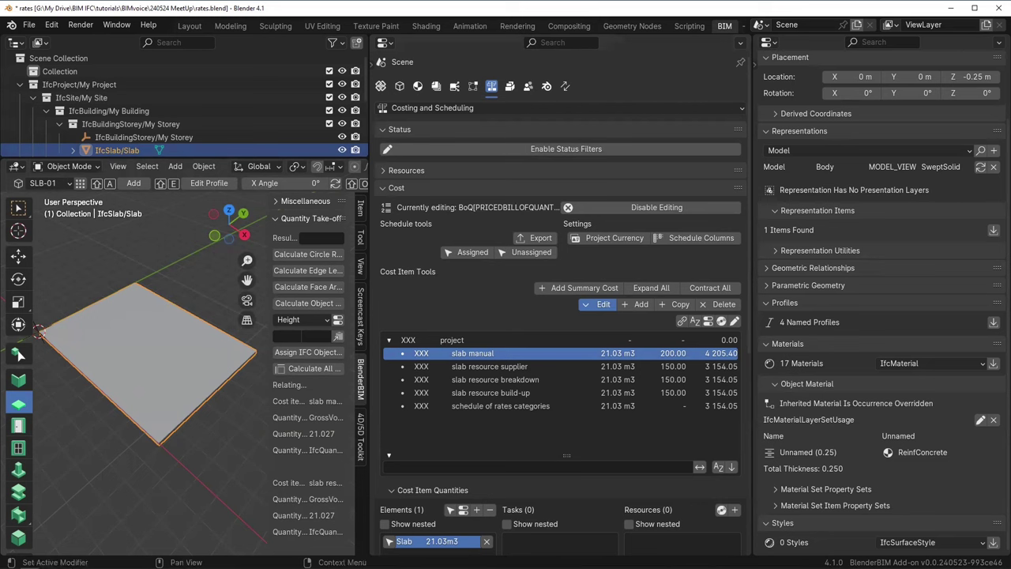
key("alt+Tab")
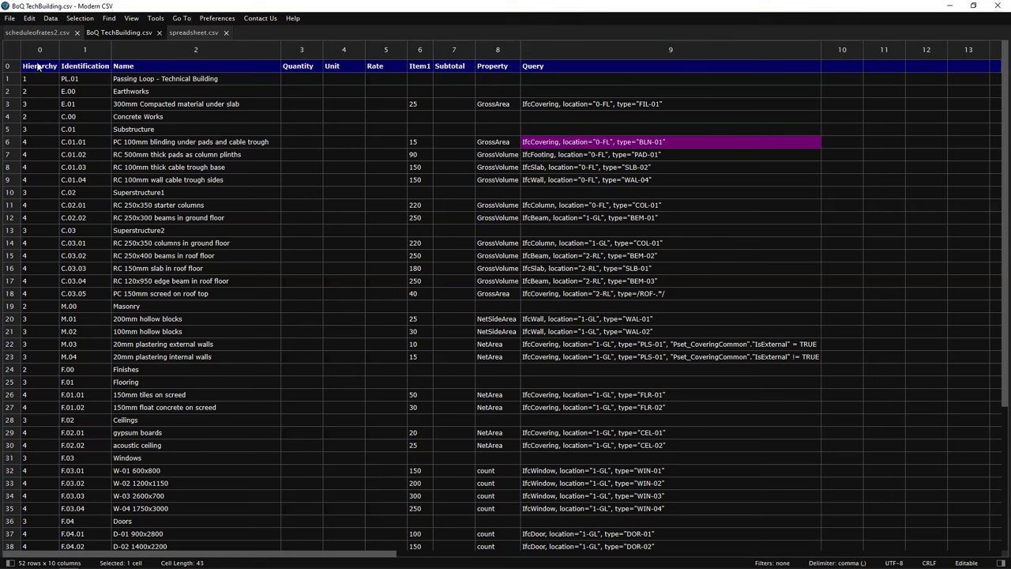
left_click(68, 51)
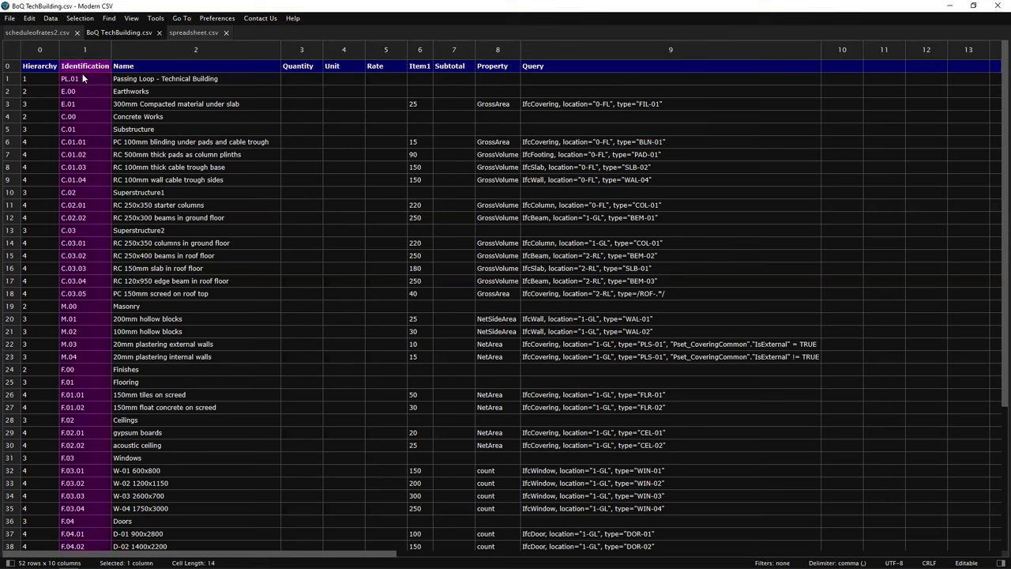
left_click(83, 79)
left_click(87, 91)
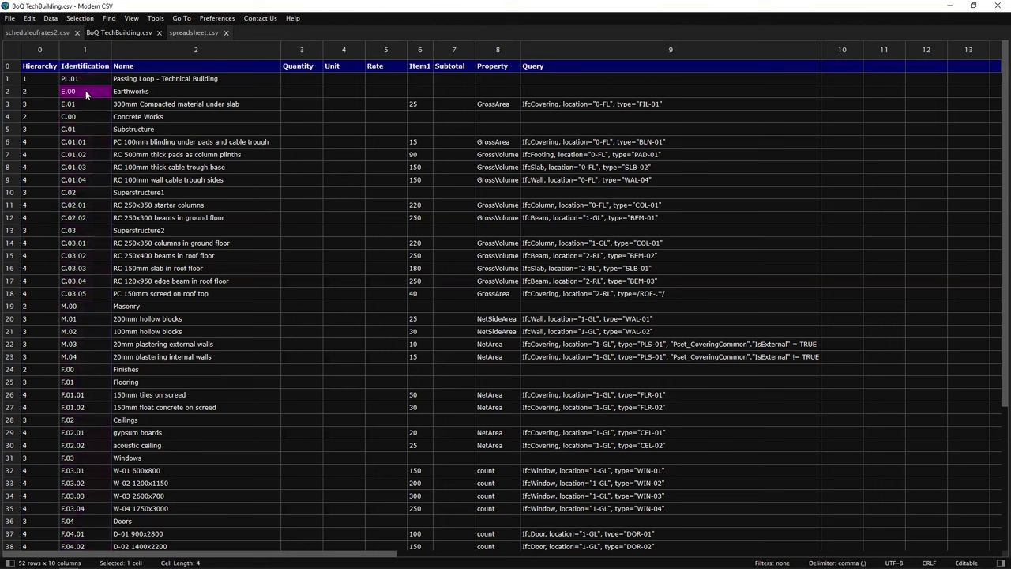
left_click(147, 71)
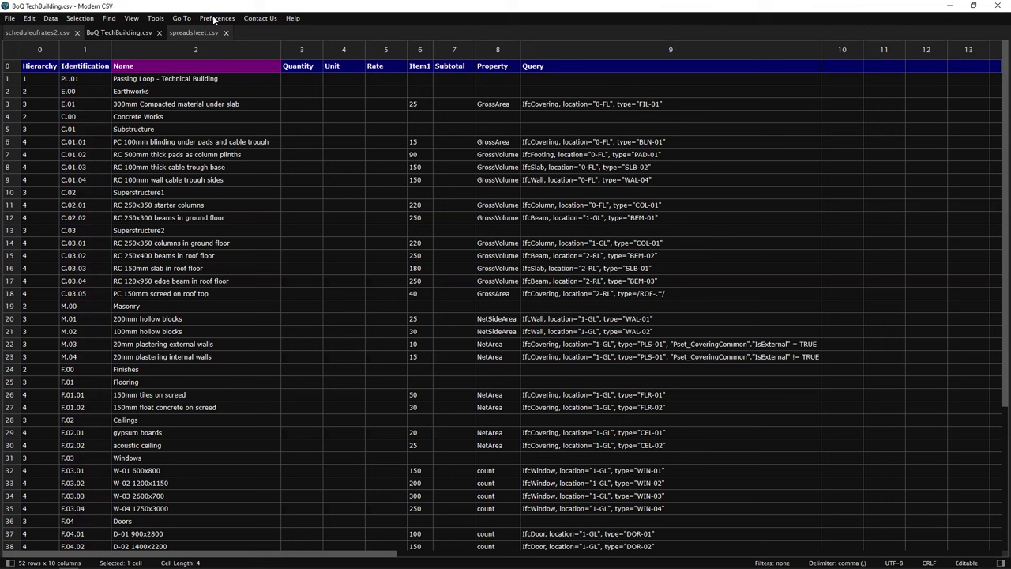
left_click(215, 107)
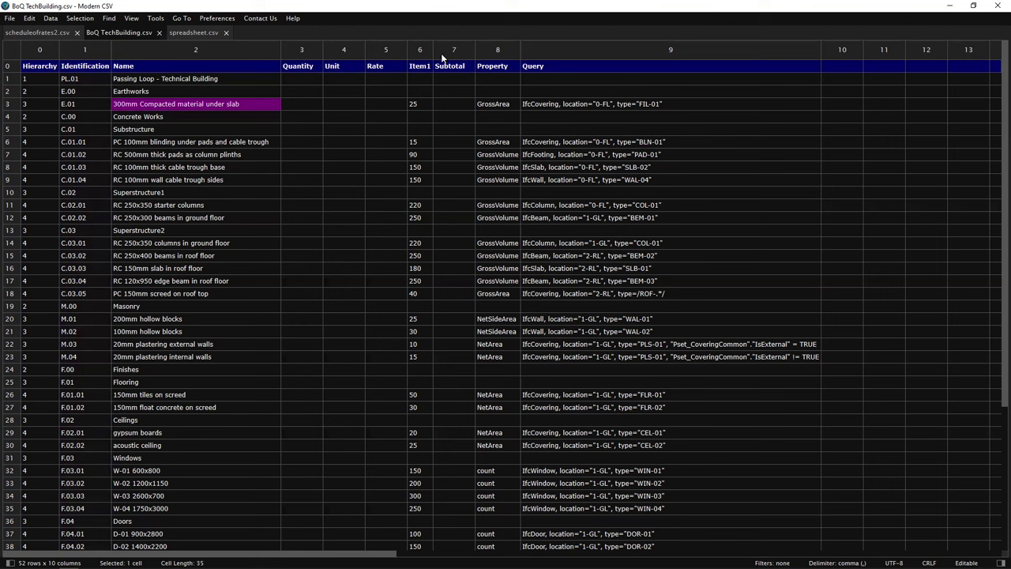
Highlight the Hierarchy through Subtotal columns of the bill of quantities, followed by the Property column, to examine the schedule's structure.
key("ctrl+Home")
key("ctrl+space")
key("shift+Right")
key("shift+Right")
key("shift+Right")
key("shift+Right")
key("shift+Right")
key("shift+Right")
key("shift+Right")
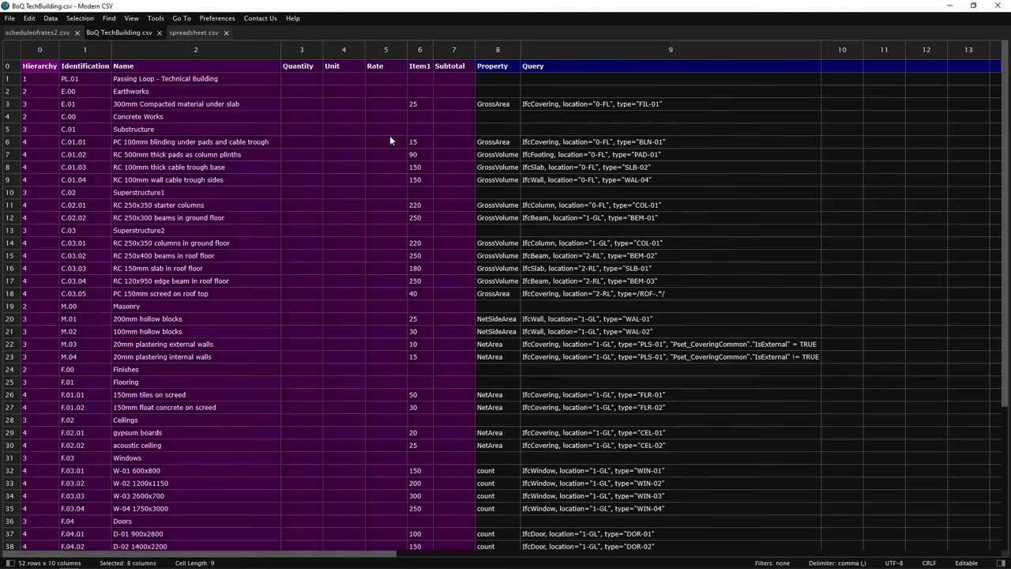
left_click(499, 50)
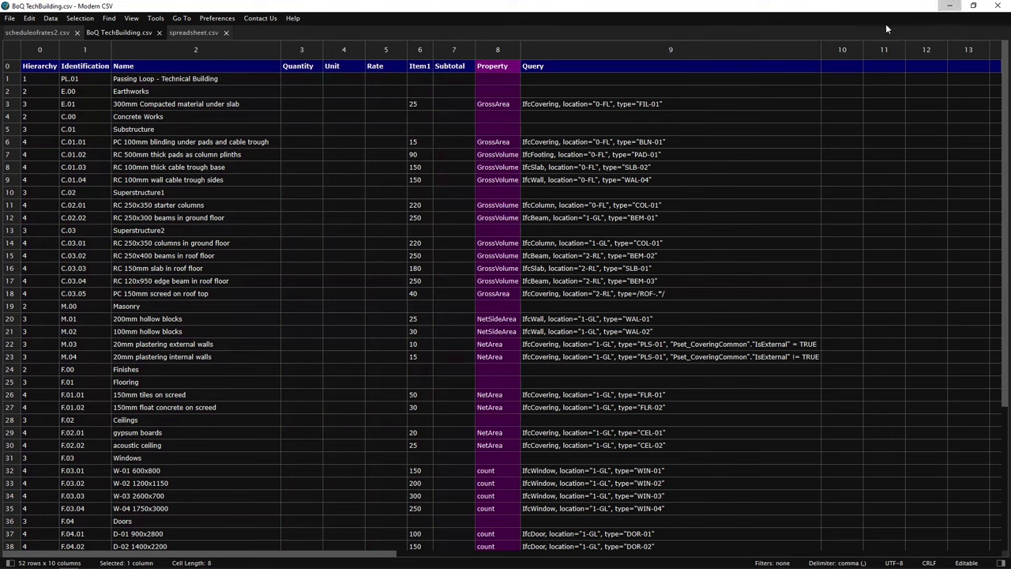
Return to Blender, deselect the slab, and hide the 3D viewport's sidebar.
key("alt+Tab")
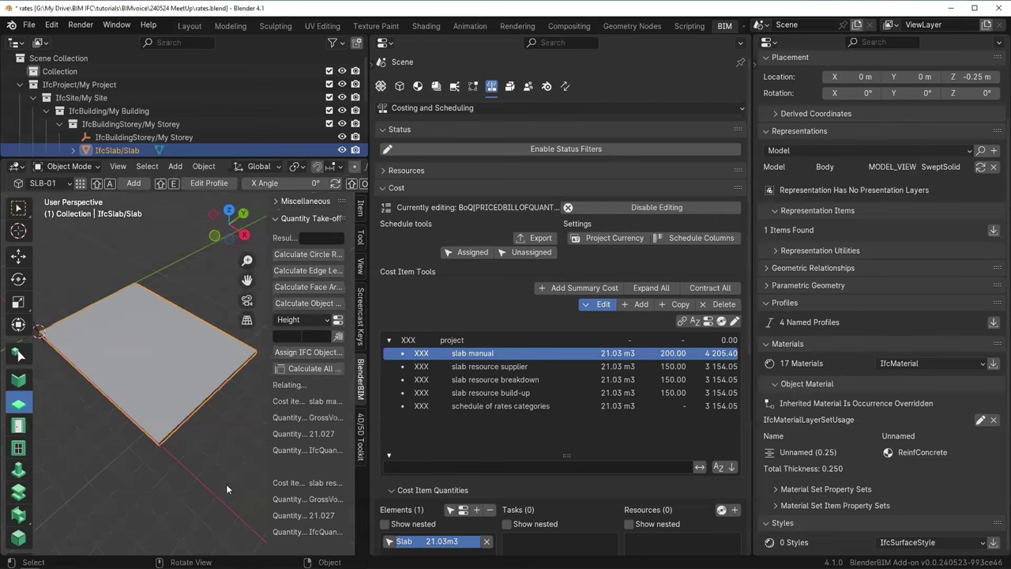
left_click(235, 435)
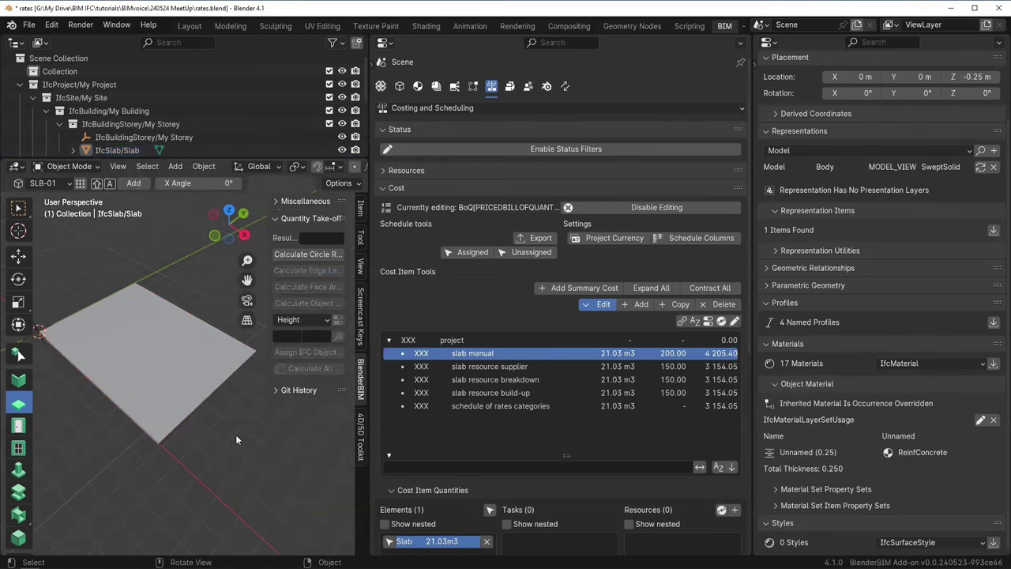
key("n")
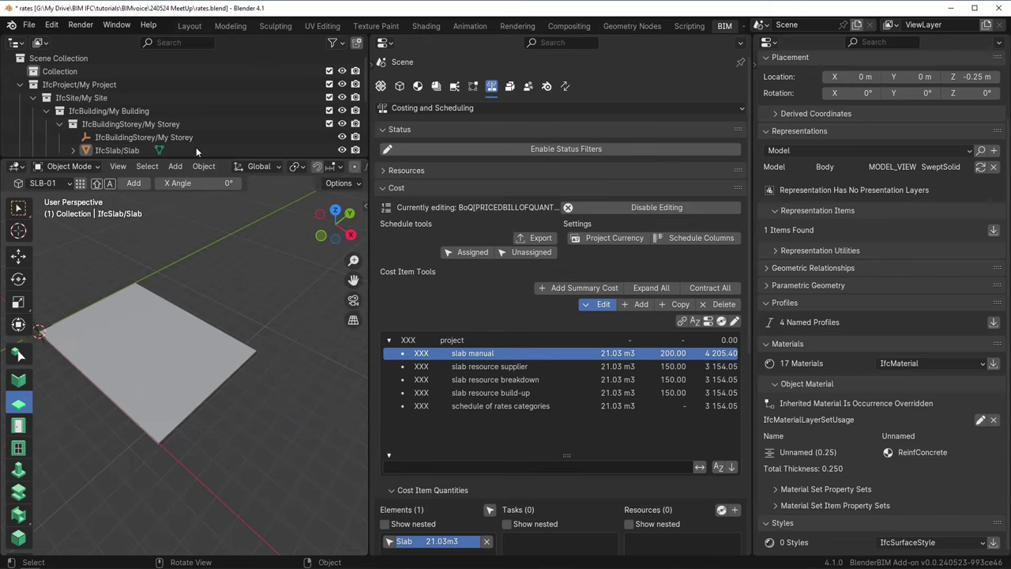
Load the TechBuildPassingLoop IFC project from the bookmarked BIM folder.
left_click(29, 25)
left_click(34, 26)
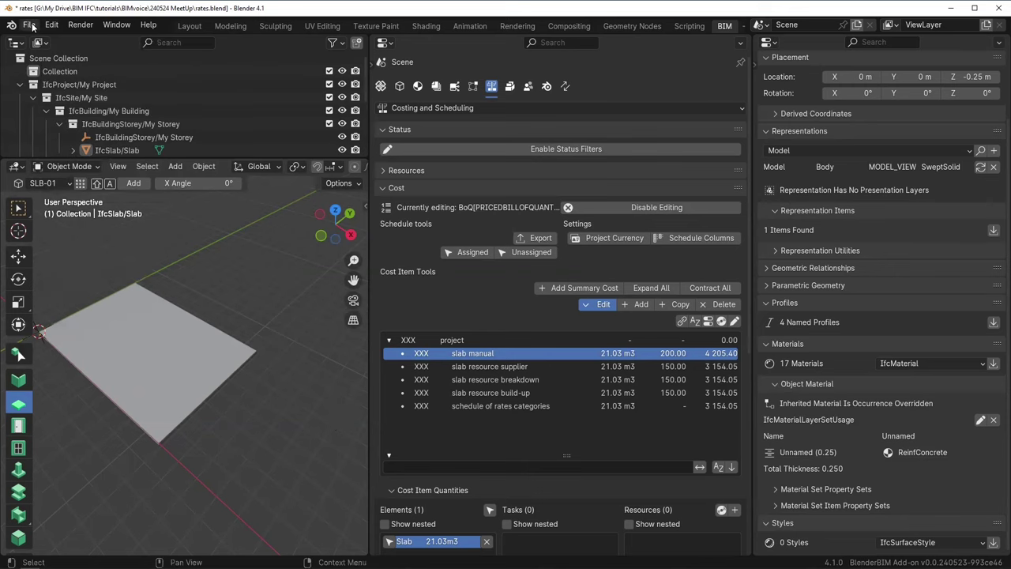
left_click(32, 25)
left_click(41, 54)
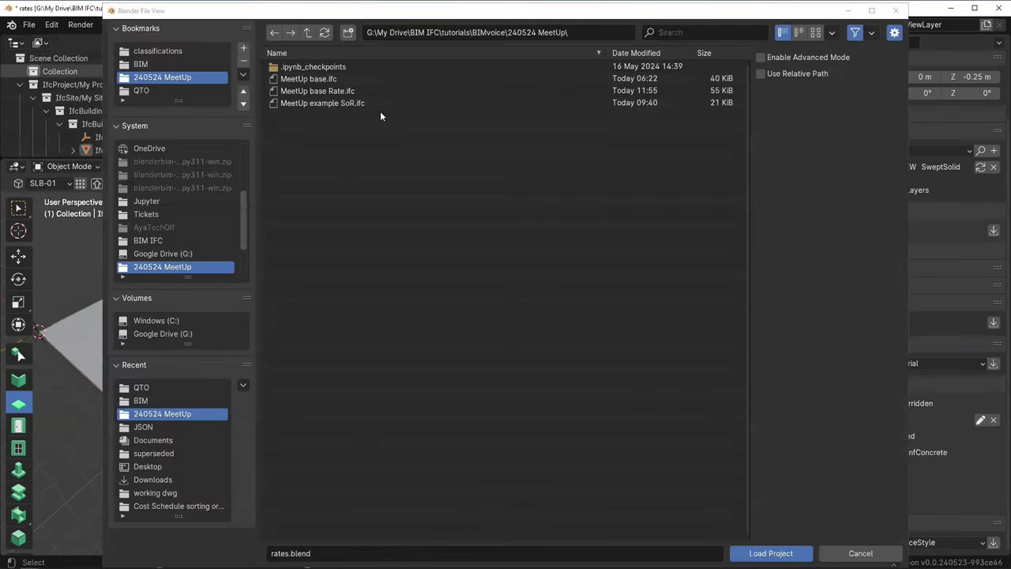
left_click(188, 64)
left_click(297, 79)
double_click(297, 79)
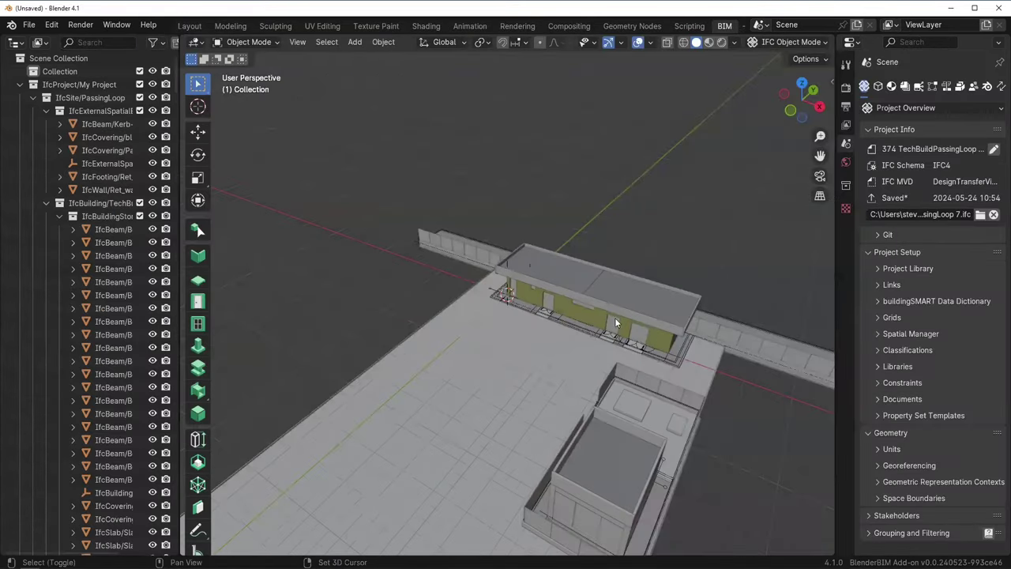
Widen the properties area, open Spreadsheet Import/Export under Quality and Coordination, and enable Load from Memory.
middle_click_drag(614, 317, 806, 157)
left_click_drag(832, 172, 601, 172)
left_click(779, 87)
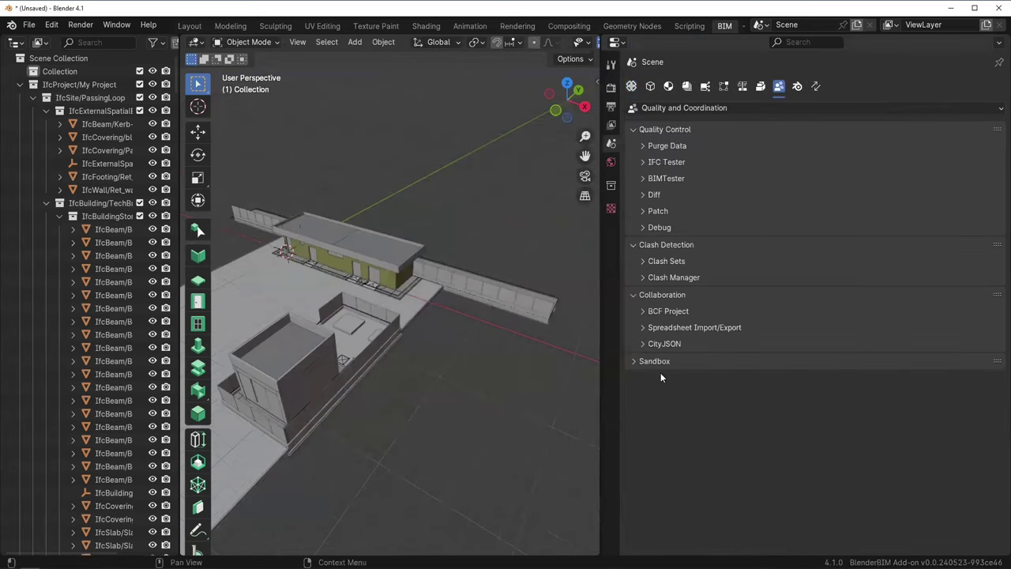
left_click(662, 329)
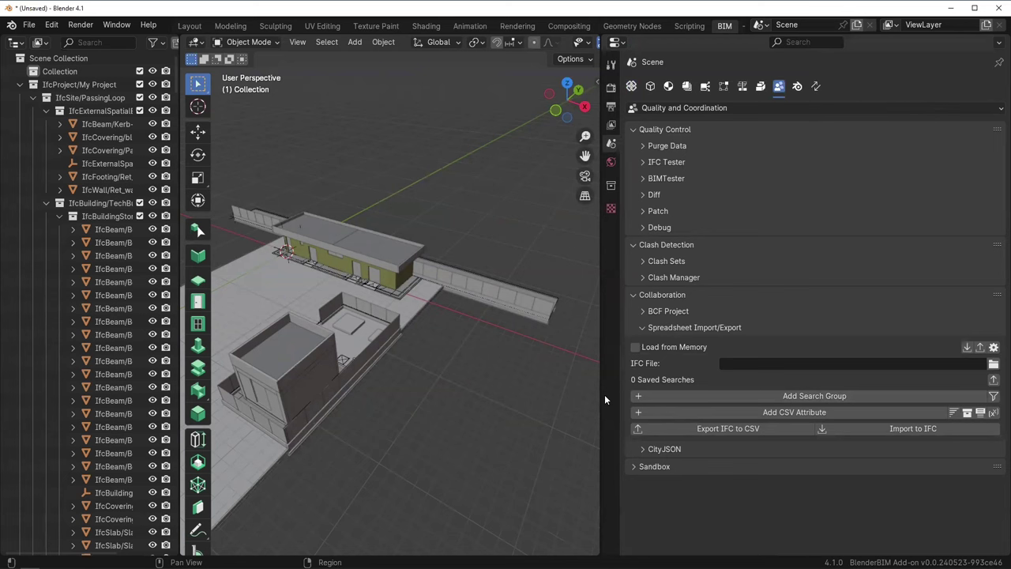
left_click(658, 346)
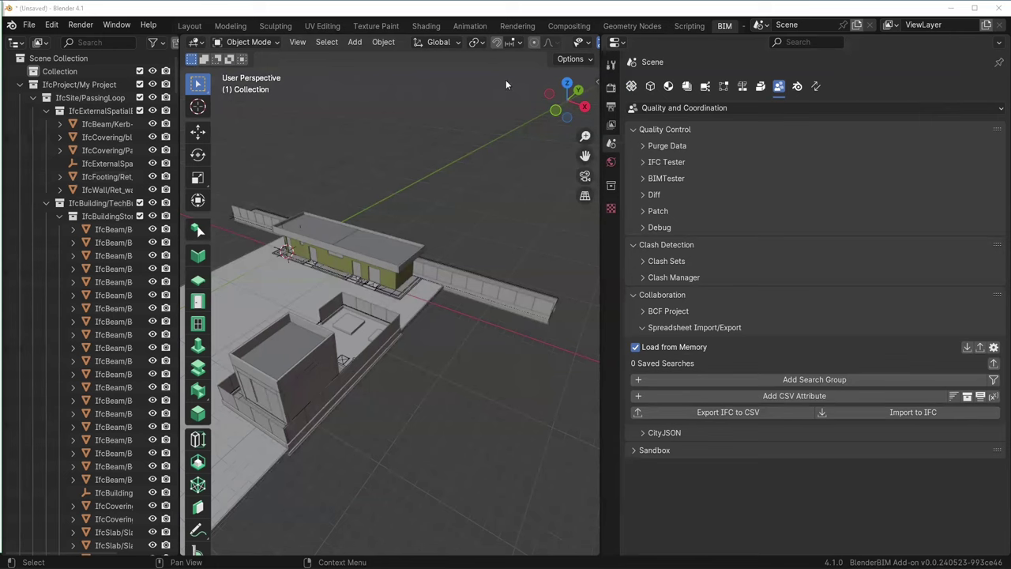
Review the query examples in the Excel sheet, and load the ssQuery_01.json CSV settings from the JSON folder into Blender.
scroll(364, 250, "down", 5)
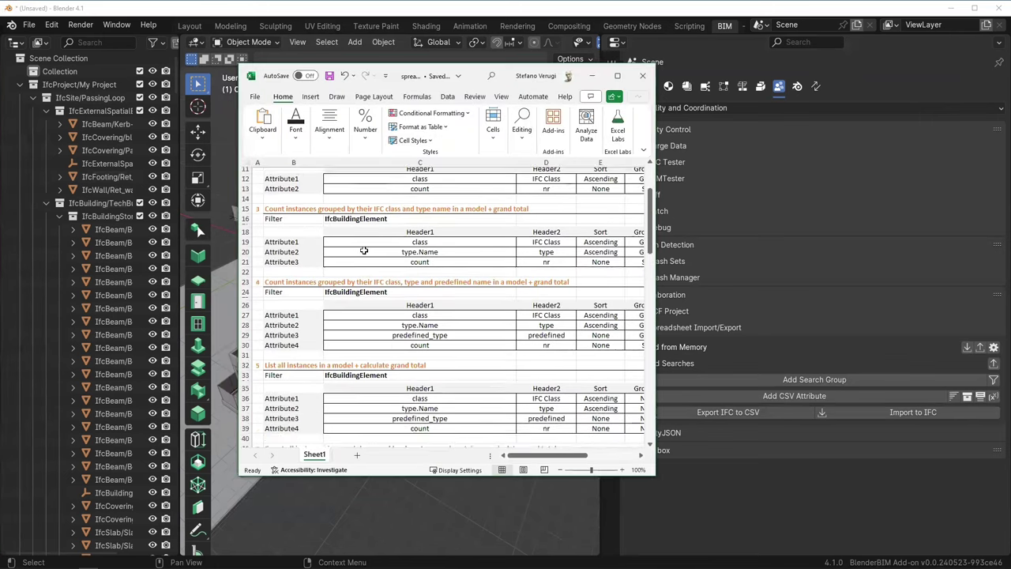
scroll(362, 229, "up", 5)
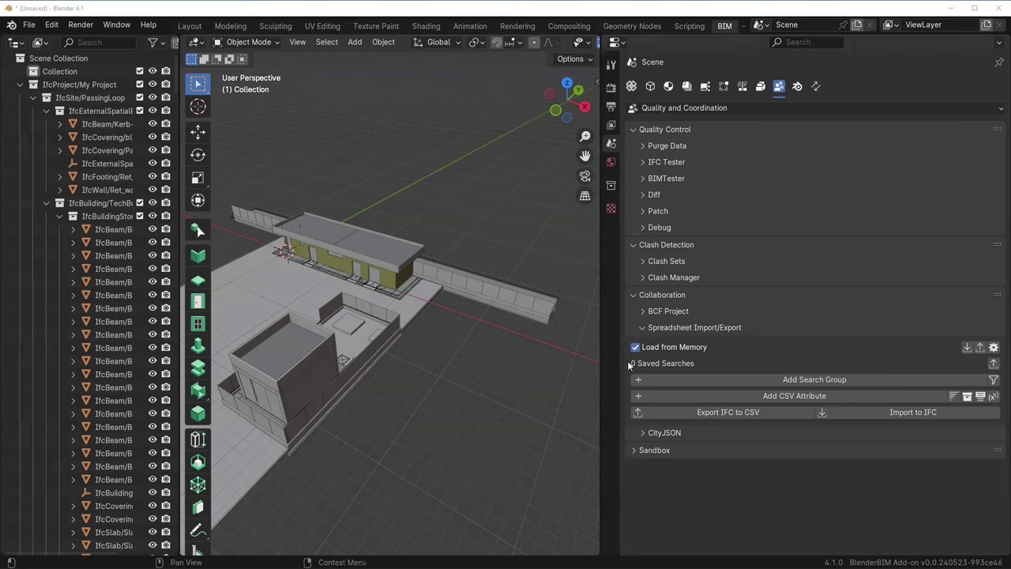
left_click(967, 348)
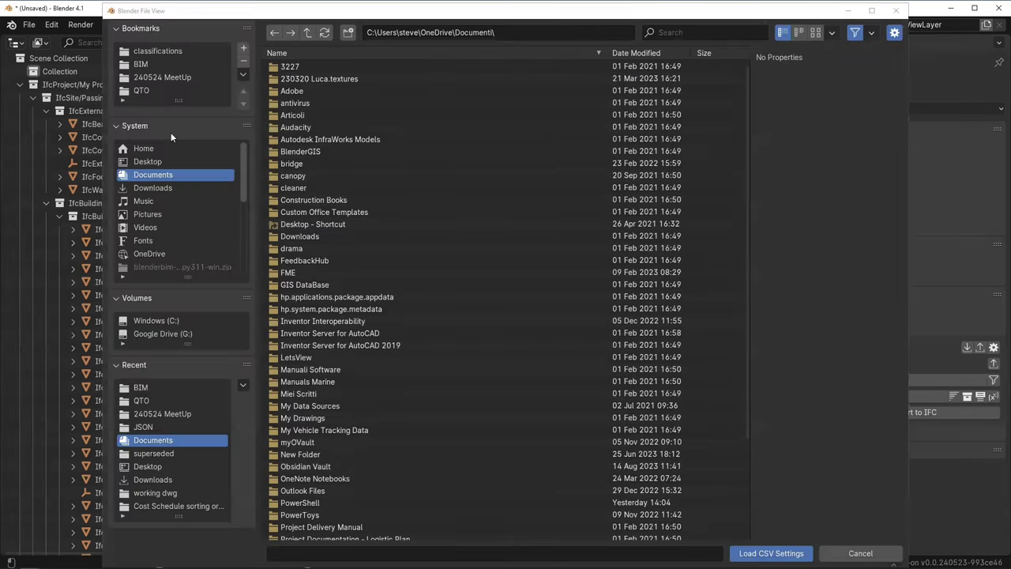
left_click(188, 425)
double_click(361, 244)
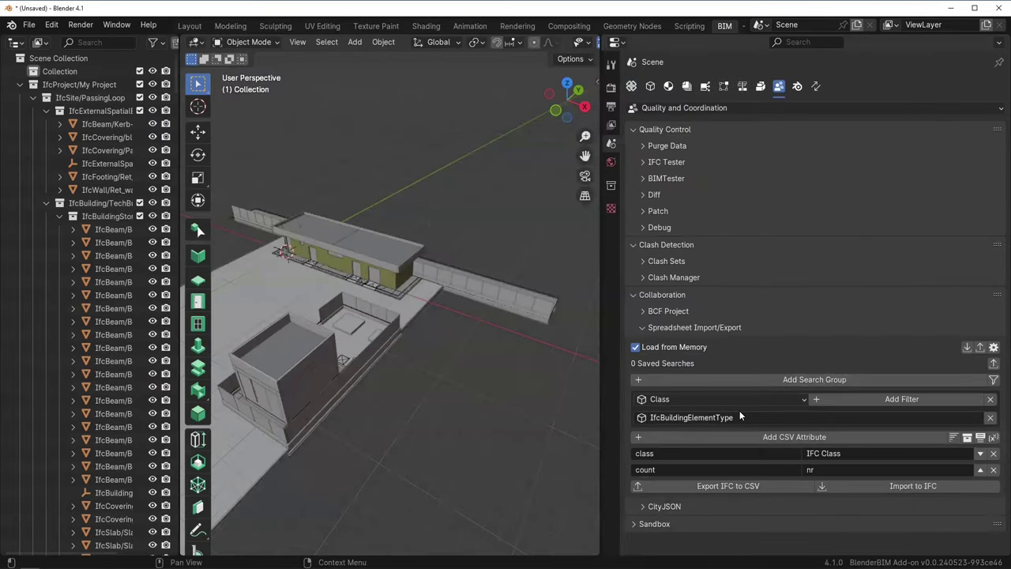
Export the IFC data to spreadsheet.csv in the 240524 MeetUp folder and view that file in Modern CSV.
left_click(721, 485)
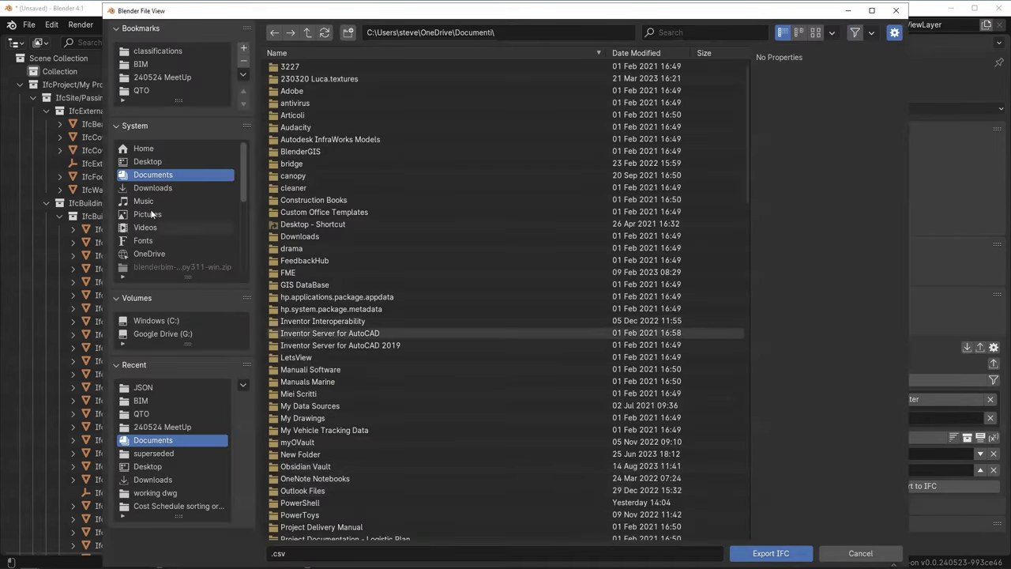
left_click(162, 77)
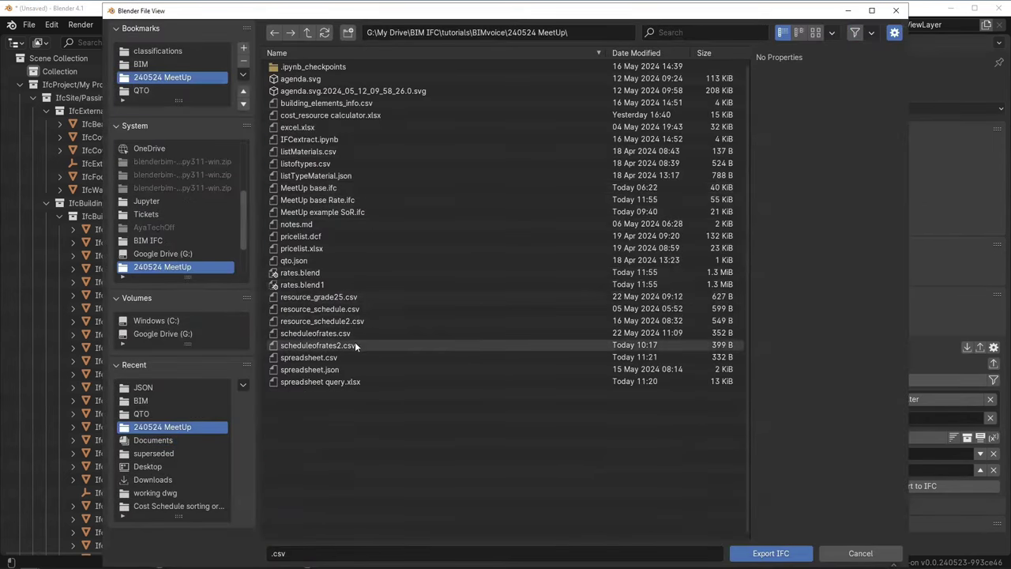
double_click(374, 359)
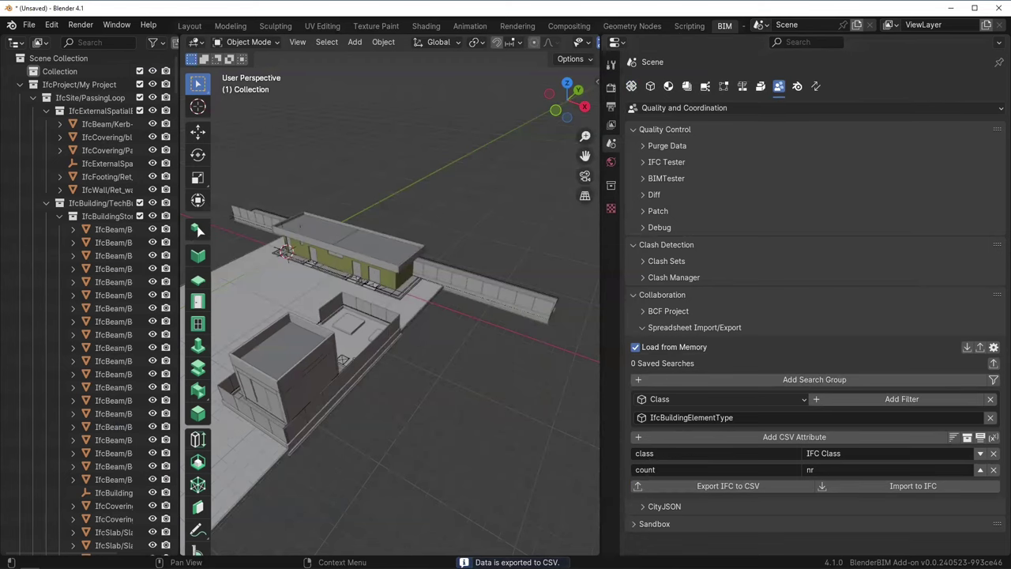
key("alt+Tab")
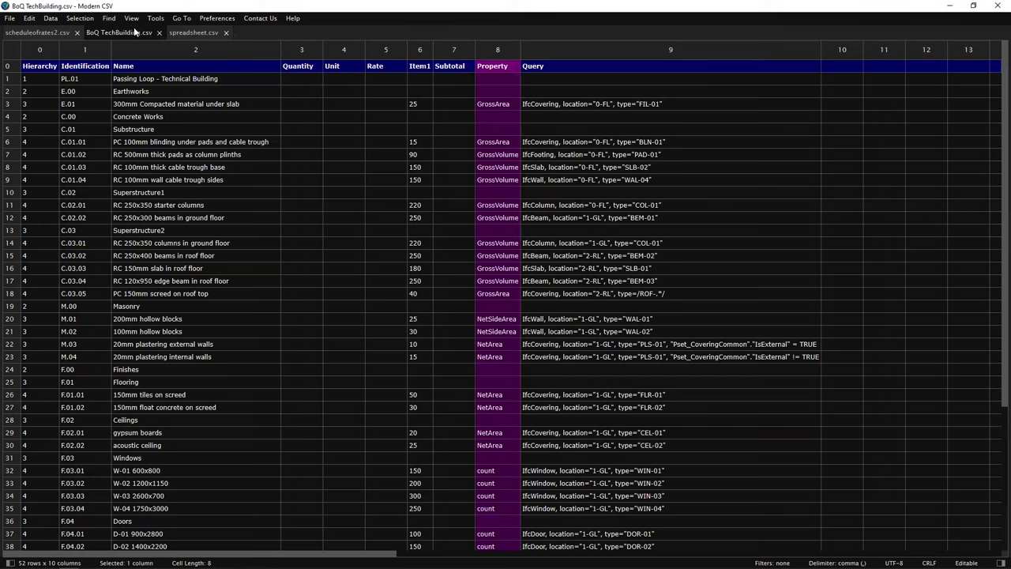
left_click(190, 34)
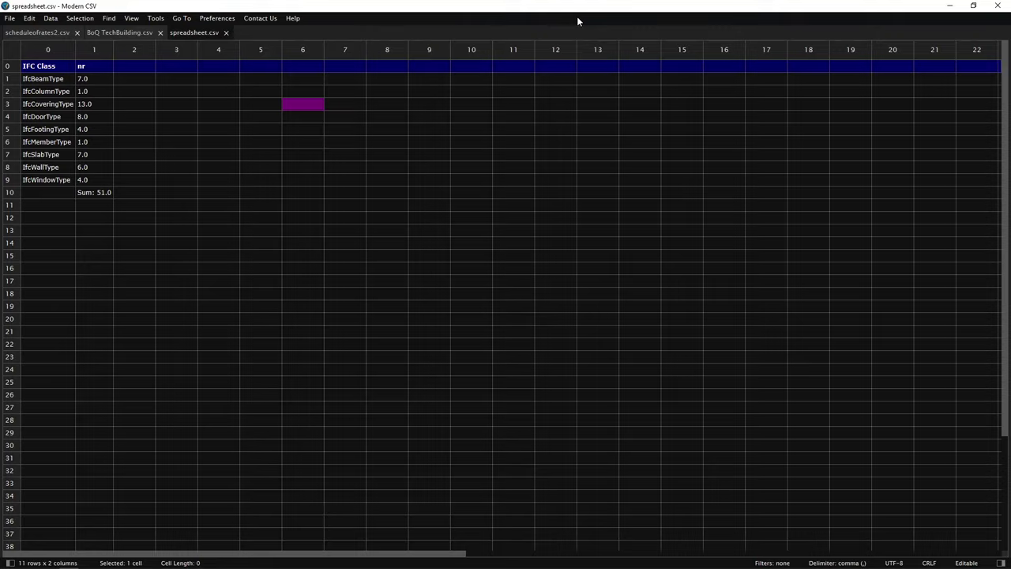
Return to Blender and arrange its window side by side with a reduced Modern CSV window showing spreadsheet.csv.
key("alt+Tab")
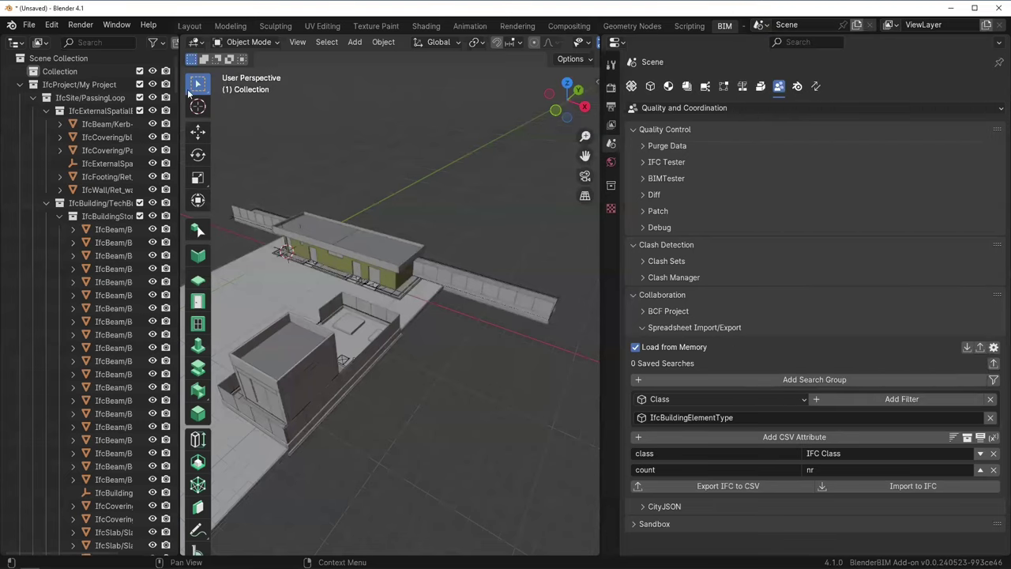
double_click(730, 12)
left_click_drag(287, 281, 669, 413)
left_click(835, 343)
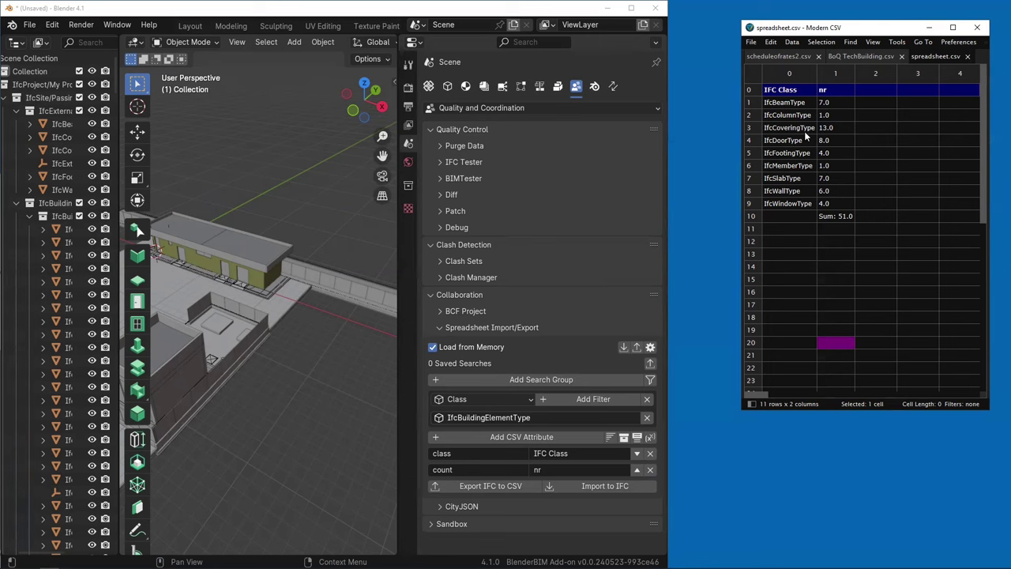
Load the ssQuery_02.json CSV settings and export the IFC data over spreadsheet.csv in the 240524 MeetUp folder.
left_click(624, 346)
left_click(284, 259)
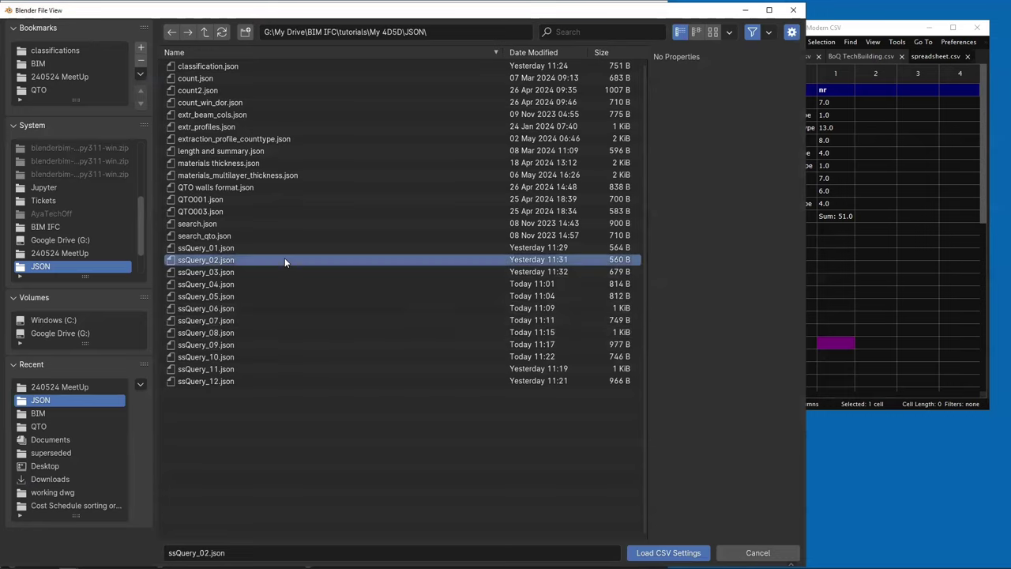
double_click(285, 260)
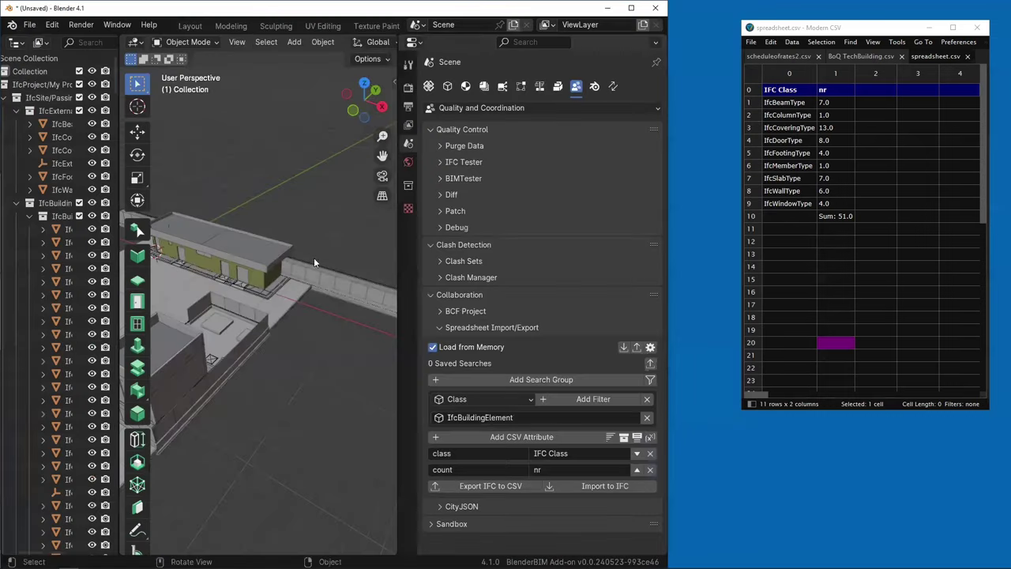
left_click(503, 486)
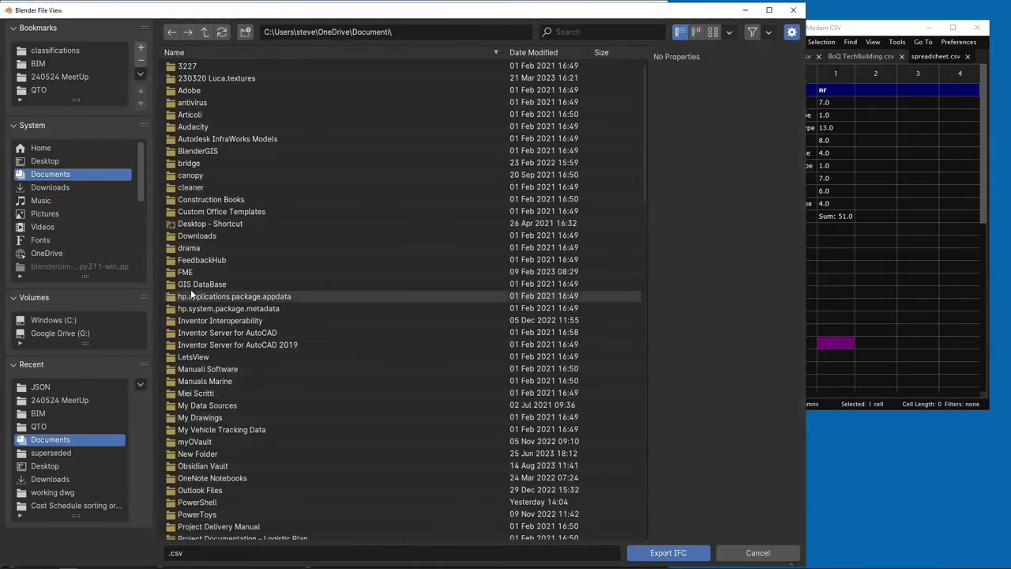
left_click(86, 78)
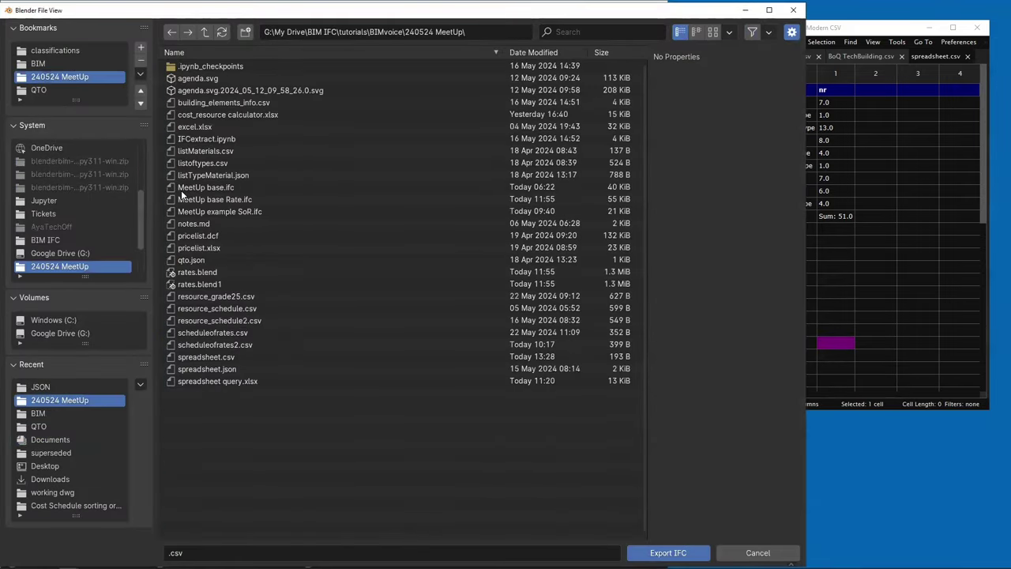
double_click(255, 356)
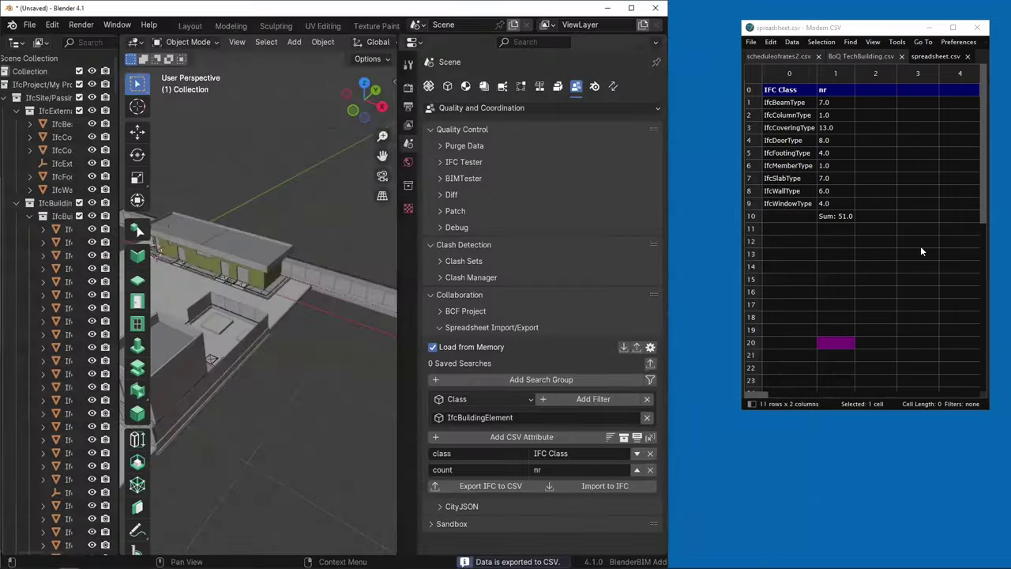
Widen the Modern CSV window and examine the refreshed counts per IFC class and their sum in spreadsheet.csv.
left_click(875, 241)
scroll(837, 194, "down", 1)
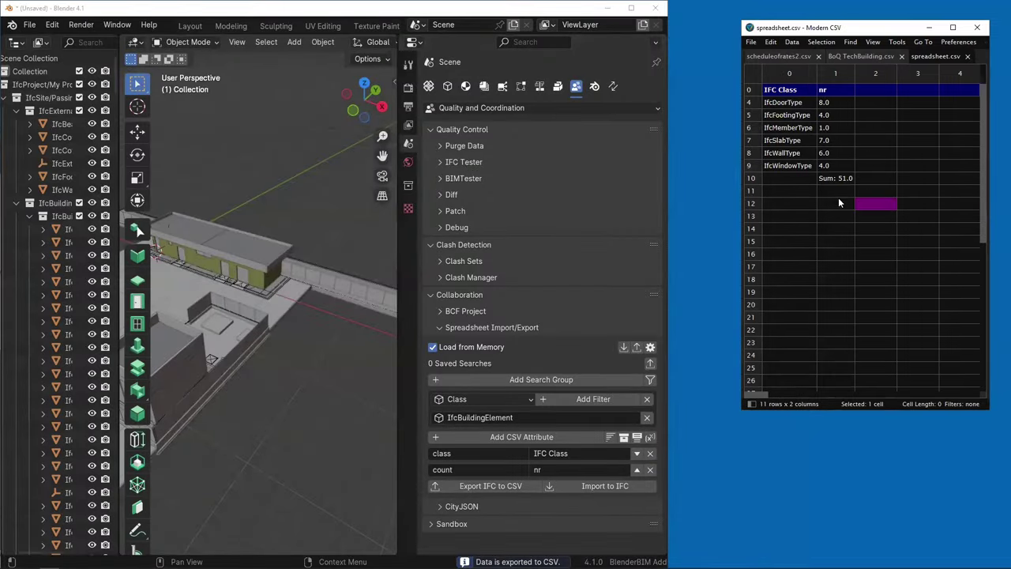
scroll(840, 203, "up", 1)
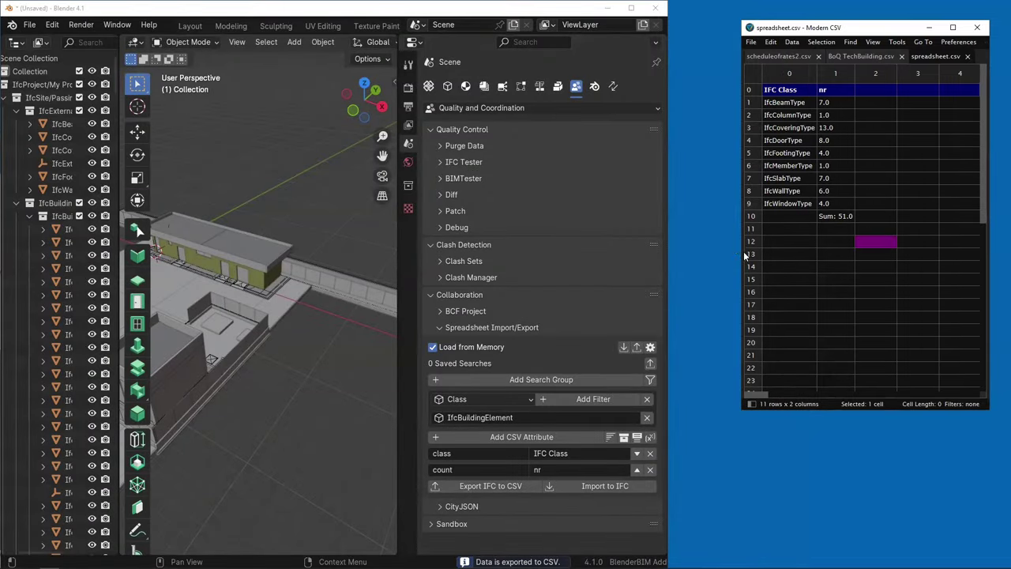
left_click_drag(739, 252, 678, 252)
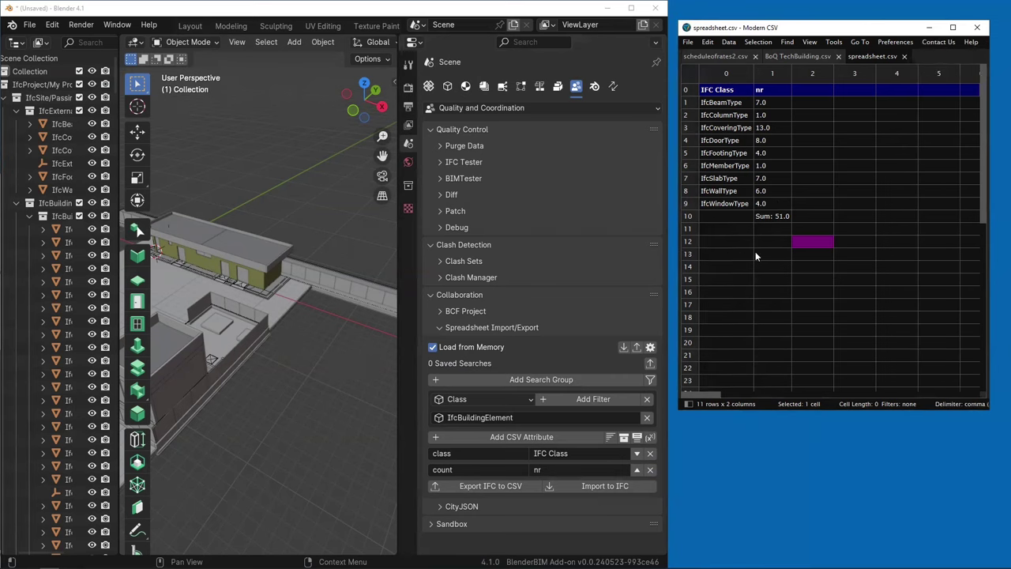
left_click(758, 254)
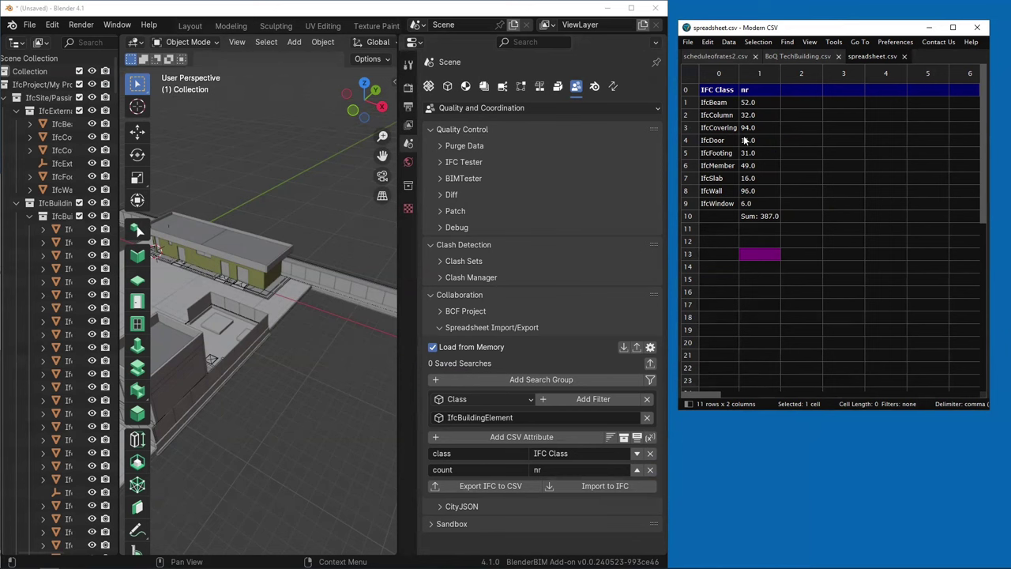
left_click(770, 217)
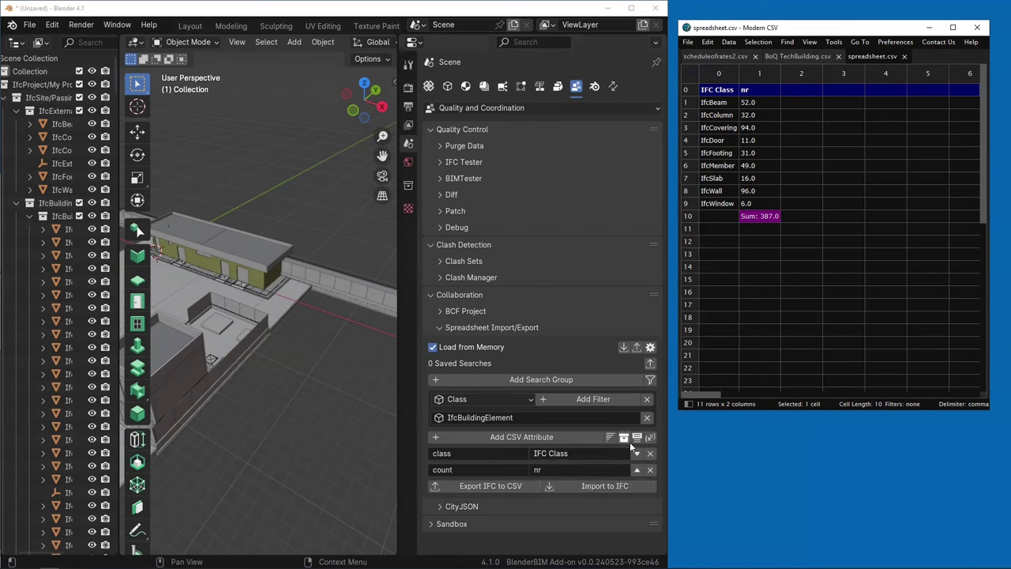
Load the ssQuery_03.json CSV settings and export the IFC data over spreadsheet.csv in the 240524 MeetUp folder.
left_click(624, 348)
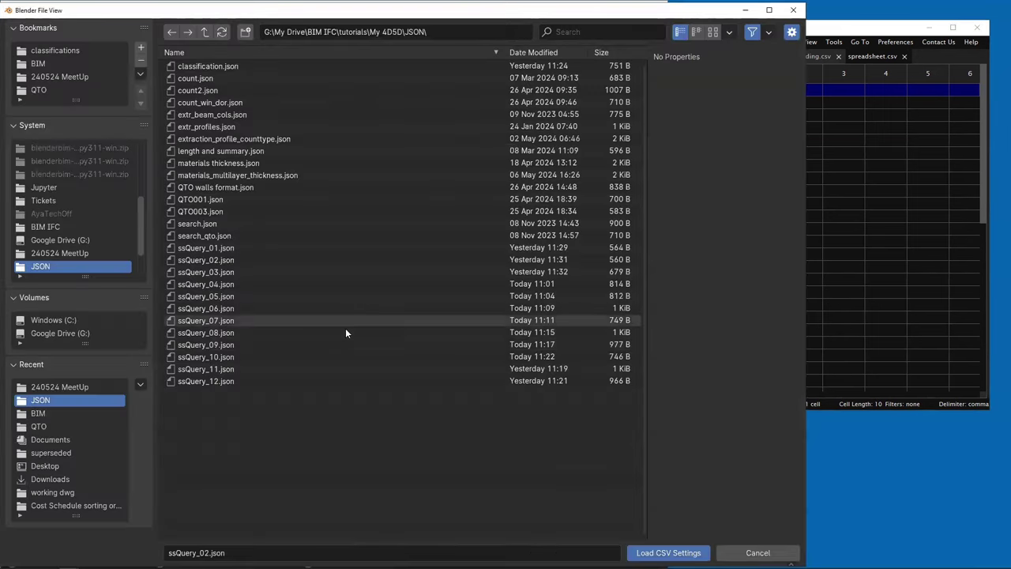
left_click(315, 272)
double_click(314, 272)
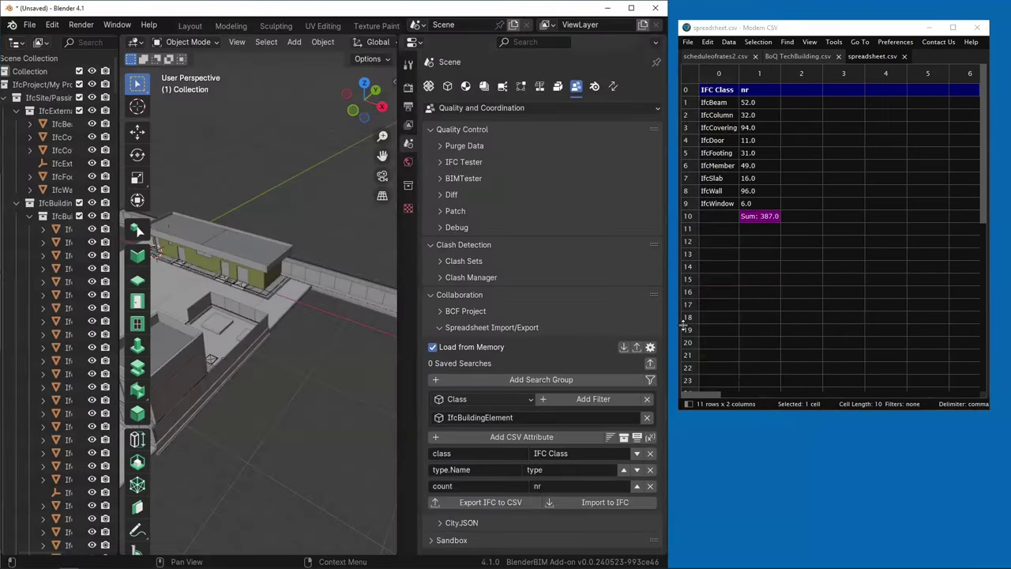
left_click(521, 504)
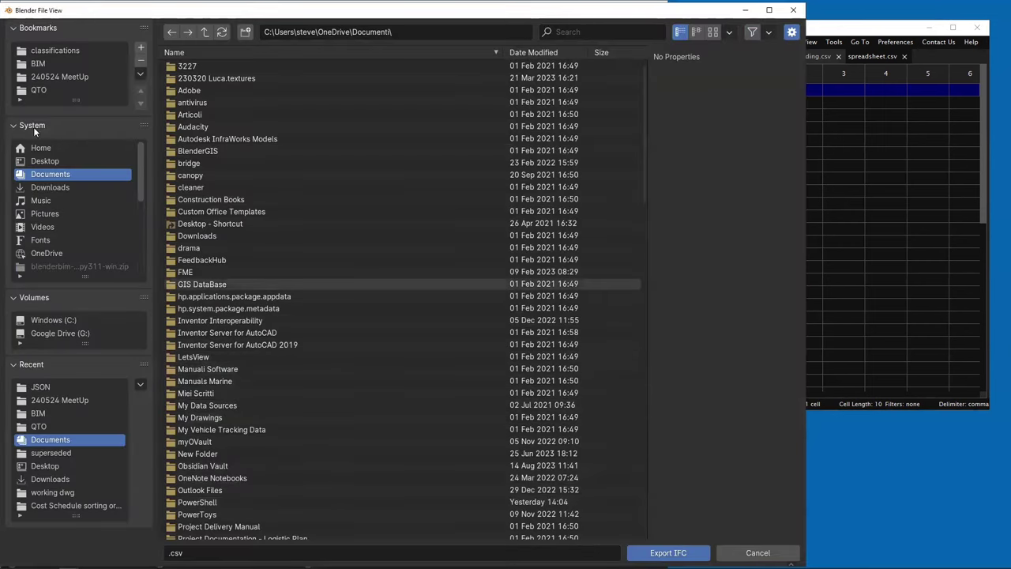
left_click(79, 78)
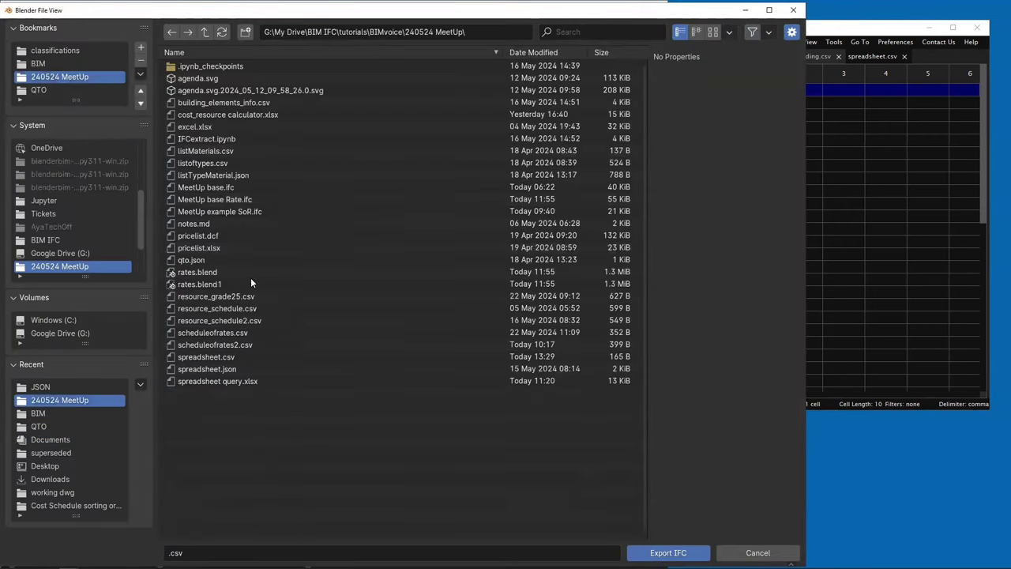
double_click(286, 357)
Refresh spreadsheet.csv in Modern CSV and examine the counts grouped by IFC class and type.
left_click(839, 280)
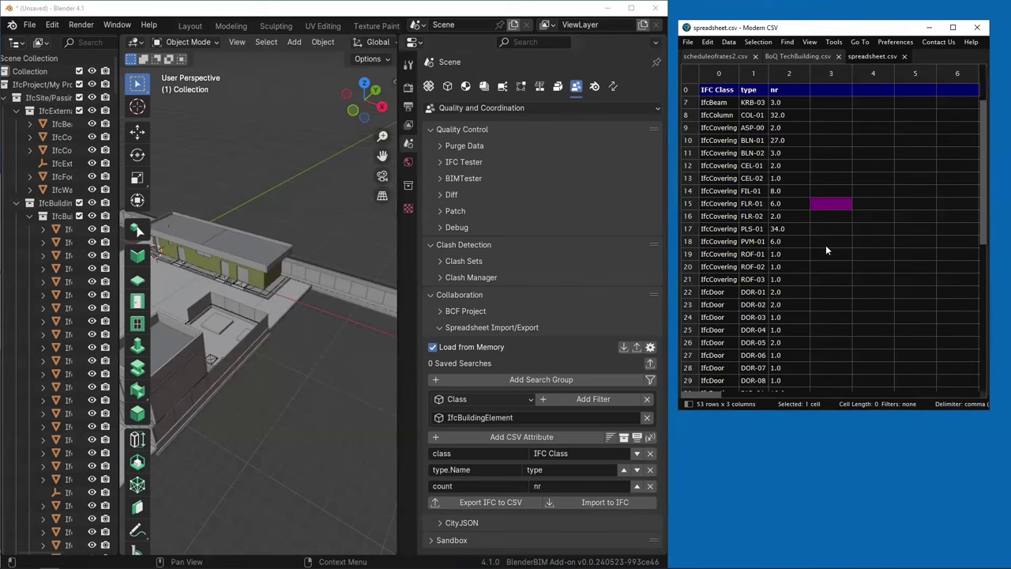
scroll(825, 237, "down", 4)
scroll(799, 194, "up", 4)
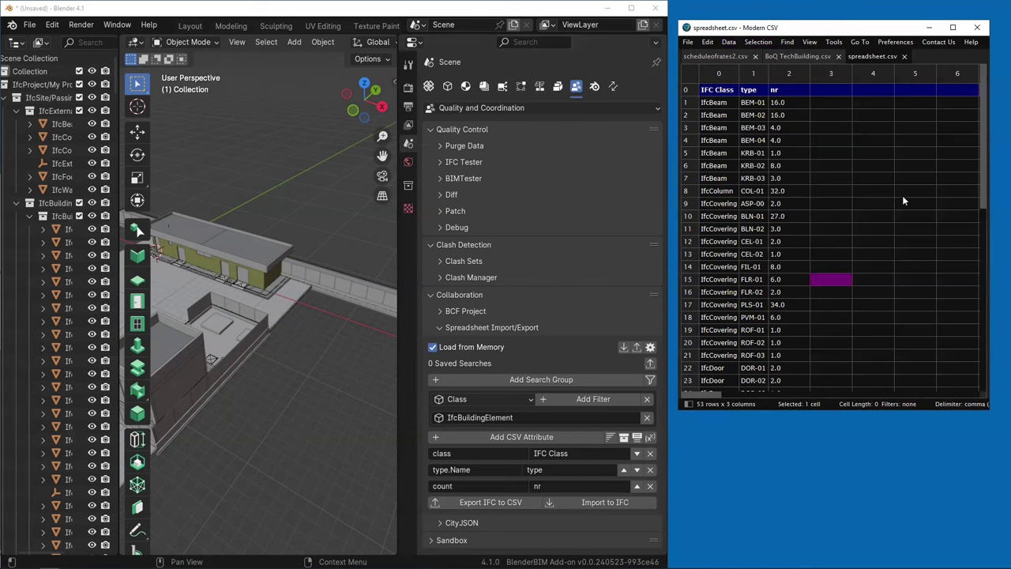
left_click(825, 166)
scroll(822, 222, "down", 4)
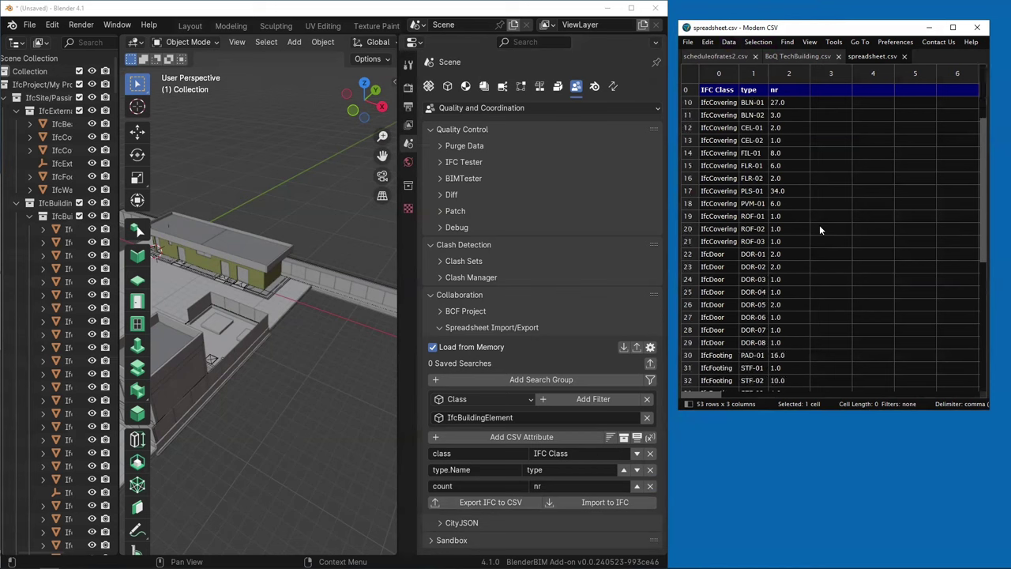
scroll(819, 229, "up", 4)
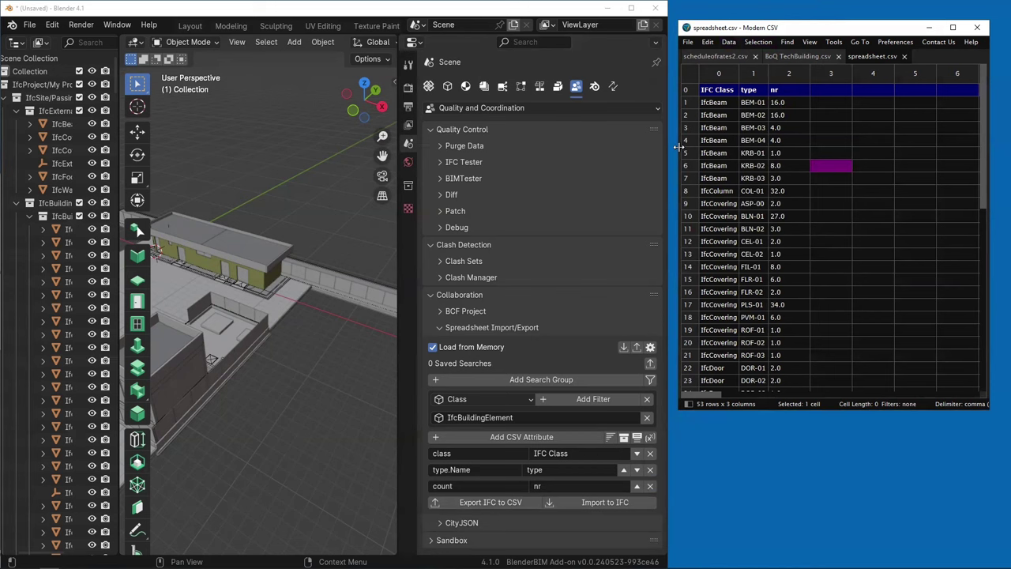
Widen the Modern CSV window up to the Blender window and examine the count listed for each element type, including doors, slabs and walls.
left_click_drag(677, 145, 666, 140)
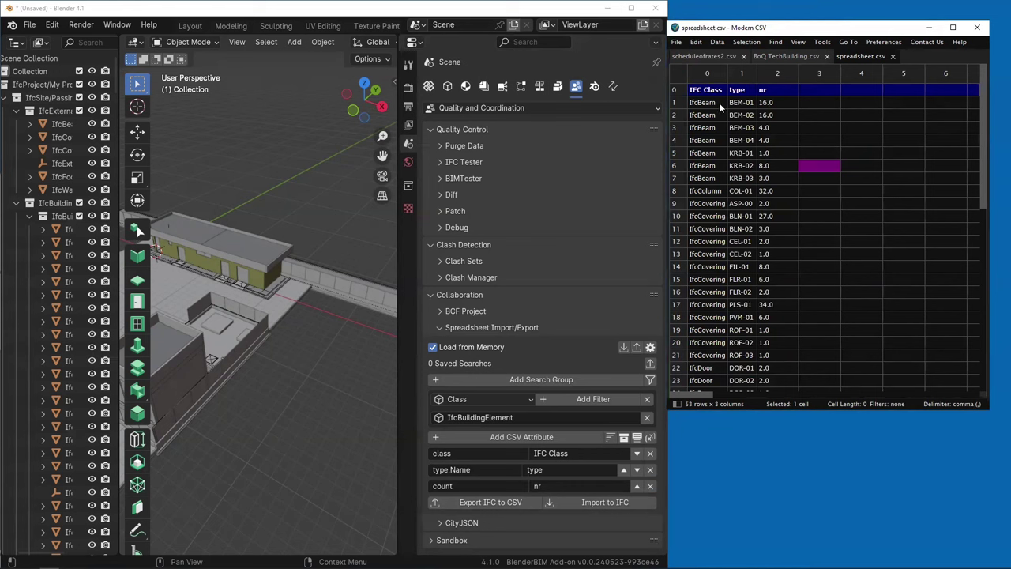
left_click(740, 90)
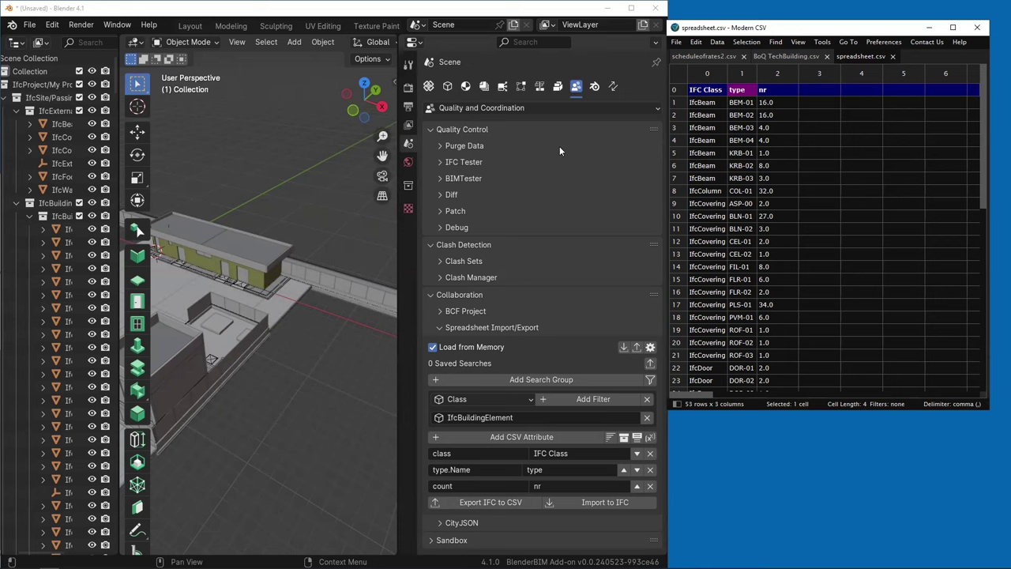
scroll(806, 158, "down", 10)
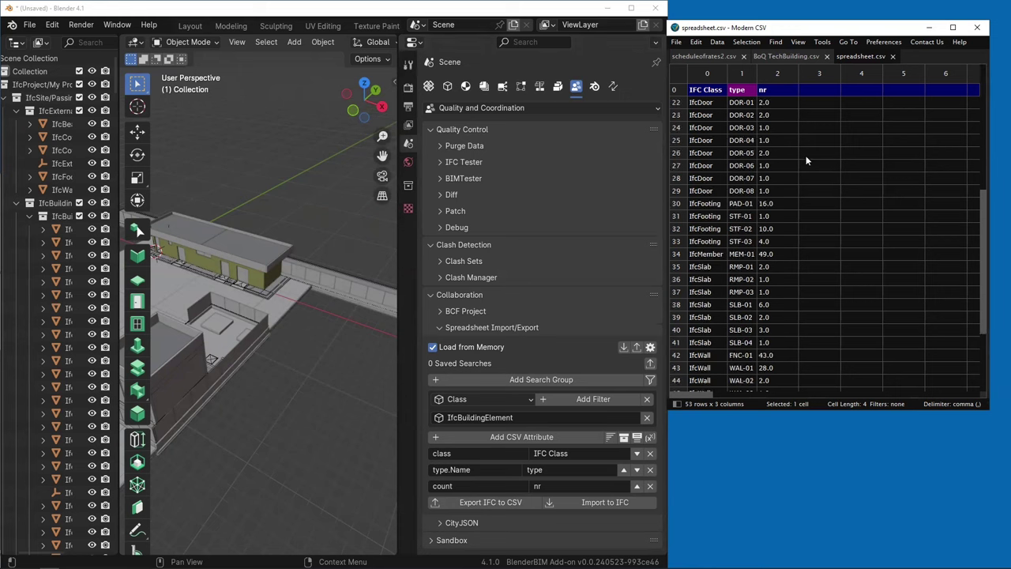
scroll(805, 156, "up", 5)
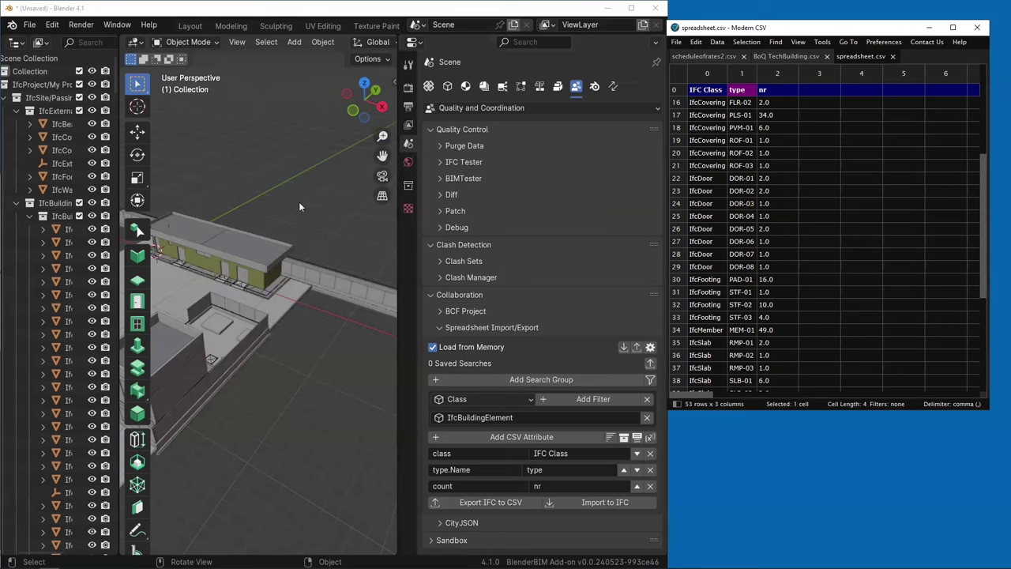
Maximize the Blender window and open the recent file rates.blend without saving the current scene.
left_click(631, 9)
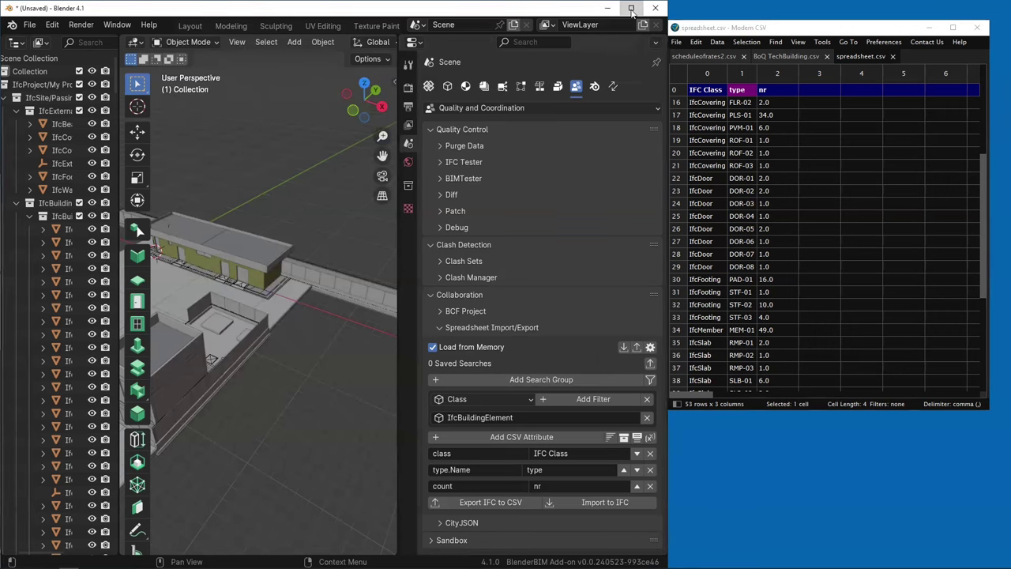
left_click(631, 9)
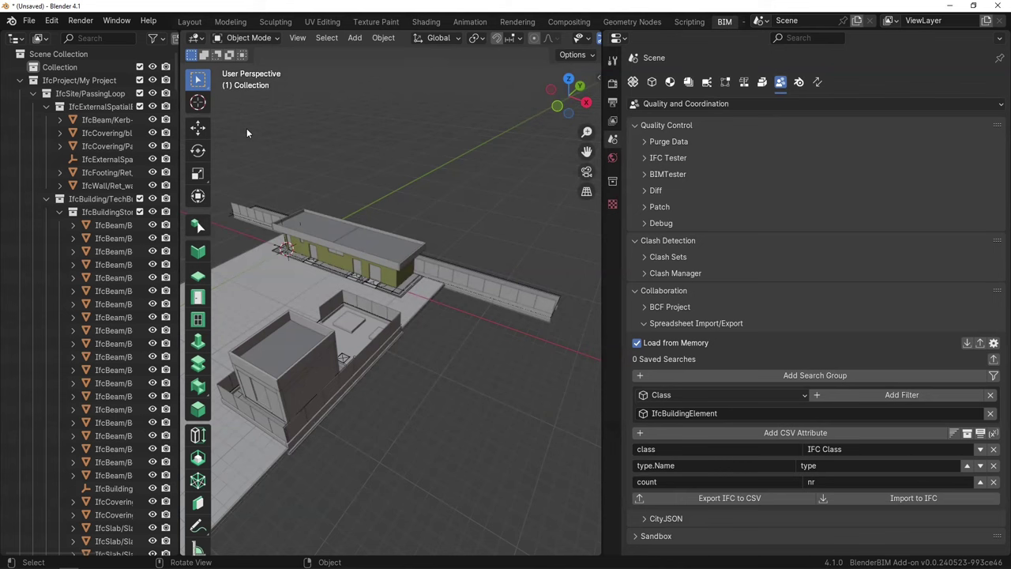
left_click(29, 21)
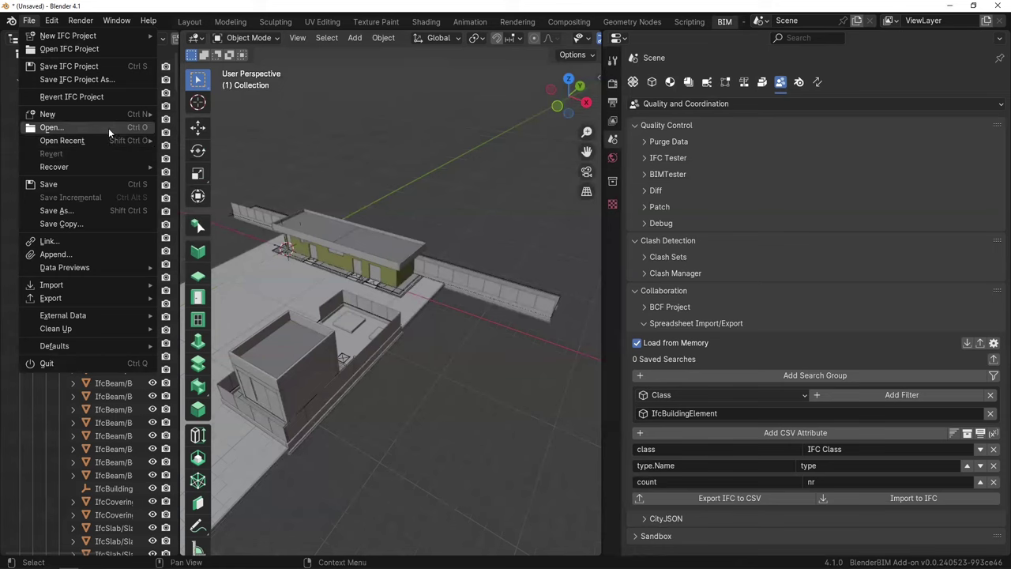
mouse_move(115, 141)
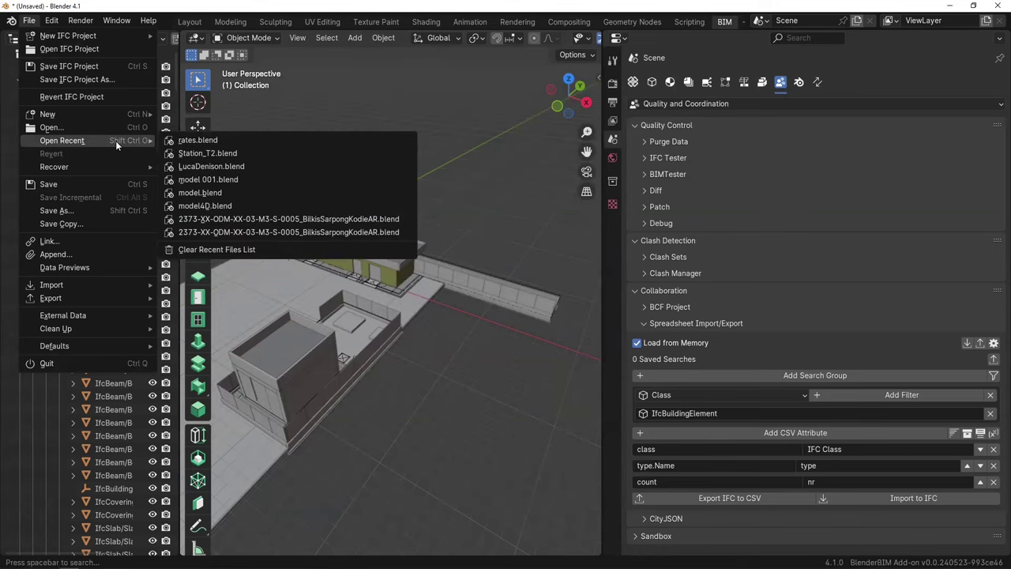
left_click(213, 139)
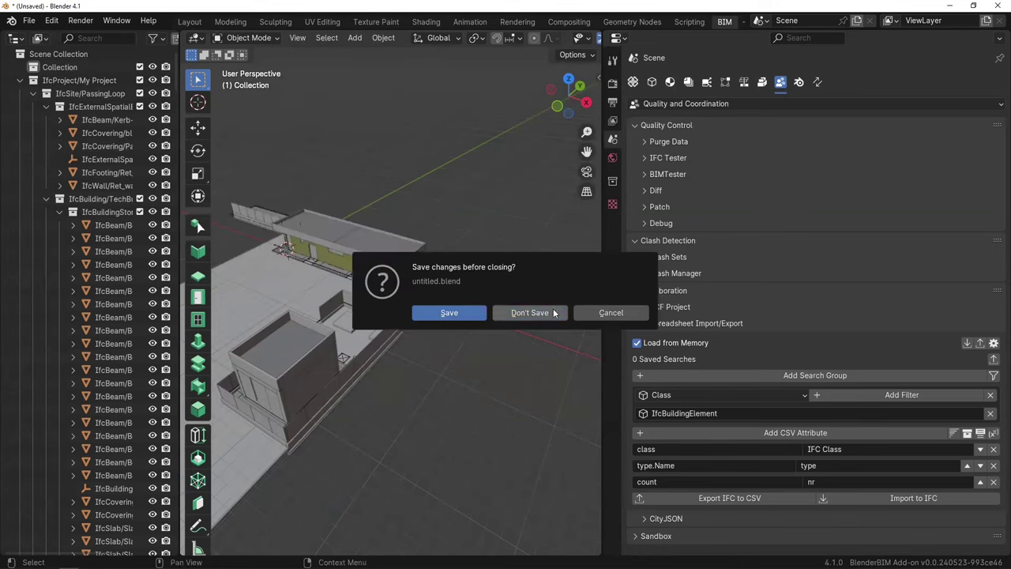
left_click(529, 313)
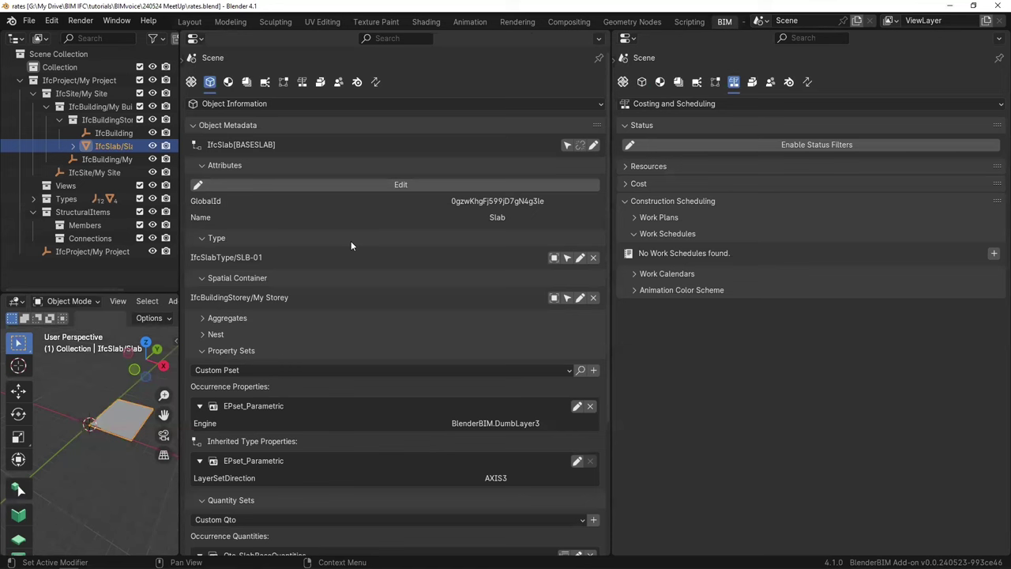
Show the slab's object information in the second properties editor and examine its Qto_SlabBaseQuantities alongside the slab in the viewport.
left_click(659, 83)
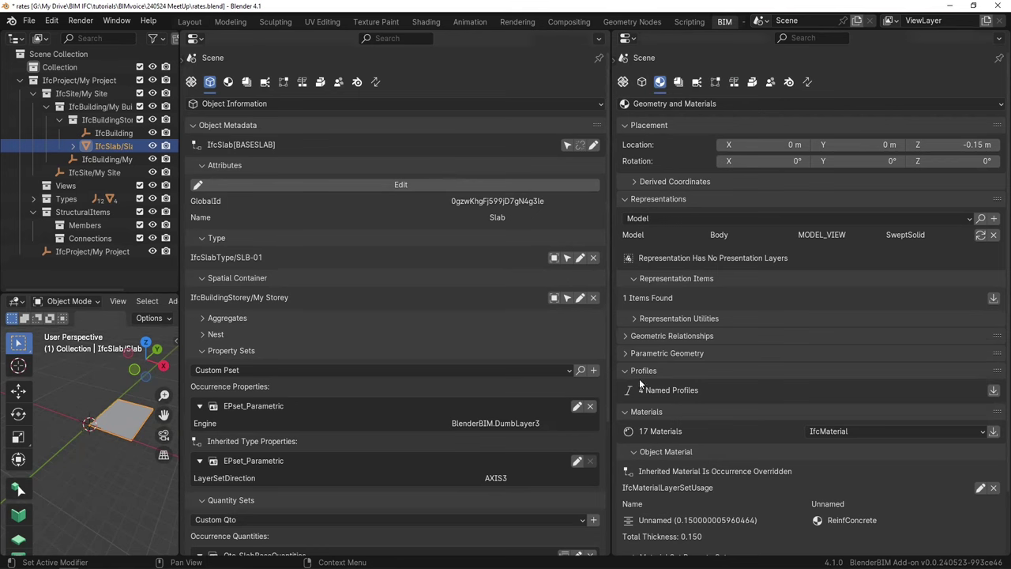
left_click(642, 82)
scroll(739, 342, "down", 5)
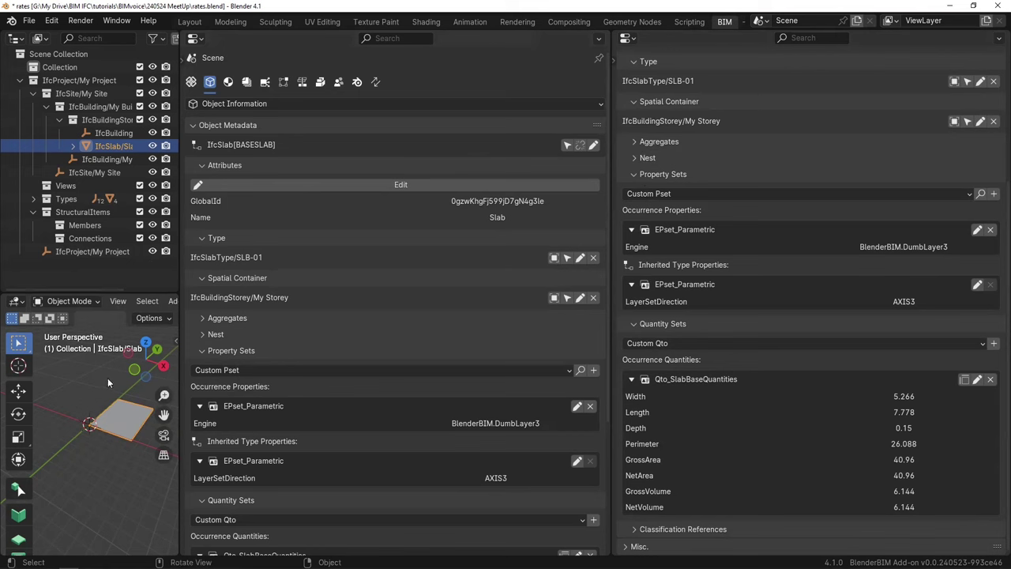
scroll(130, 424, "up", 3)
middle_click_drag(129, 424, 107, 384, "shift")
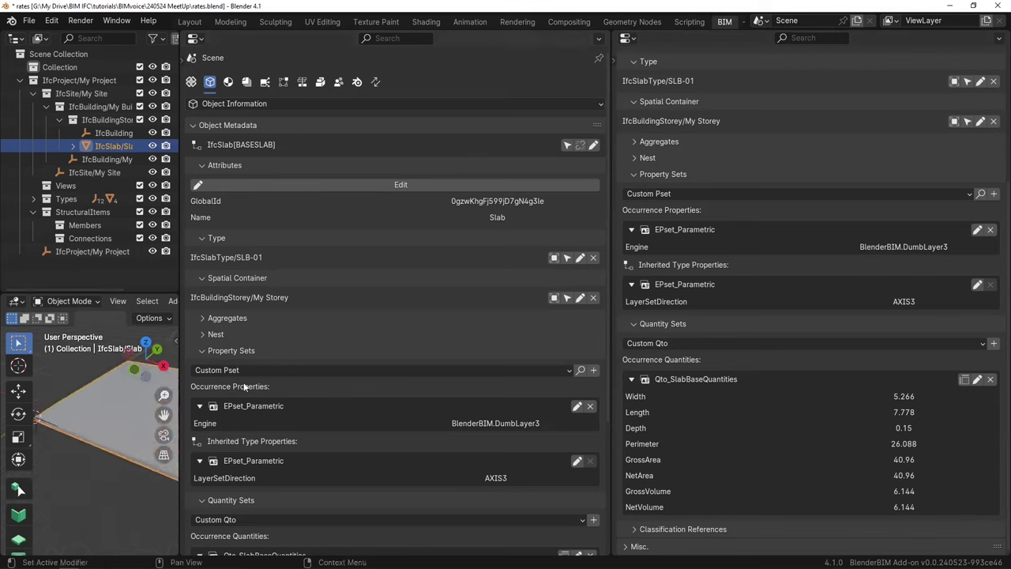
Collapse and re-expand the slab's Property Sets and Quantity Sets sections to review them.
left_click(229, 352)
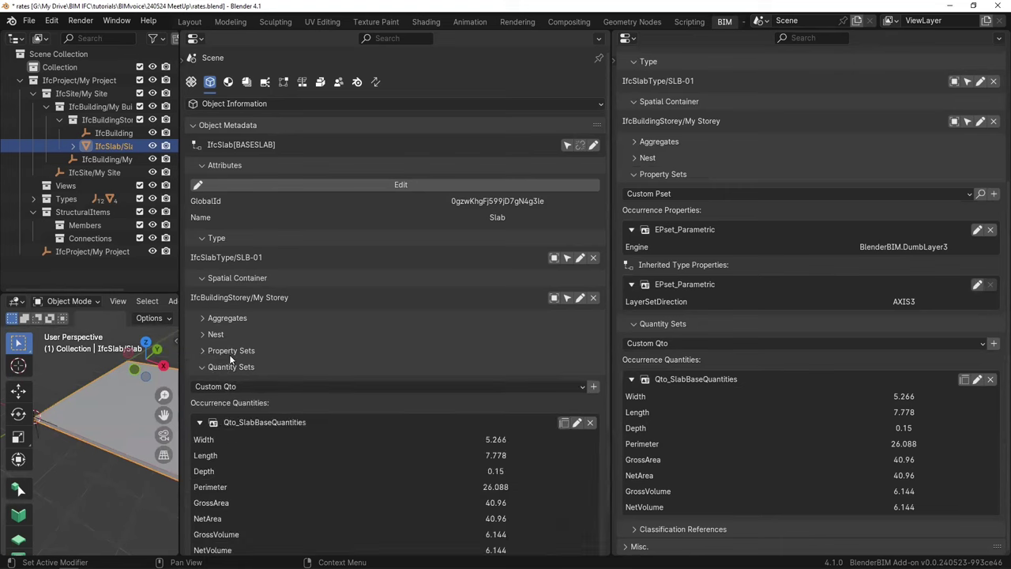
left_click(229, 354)
left_click(227, 352)
left_click(231, 368)
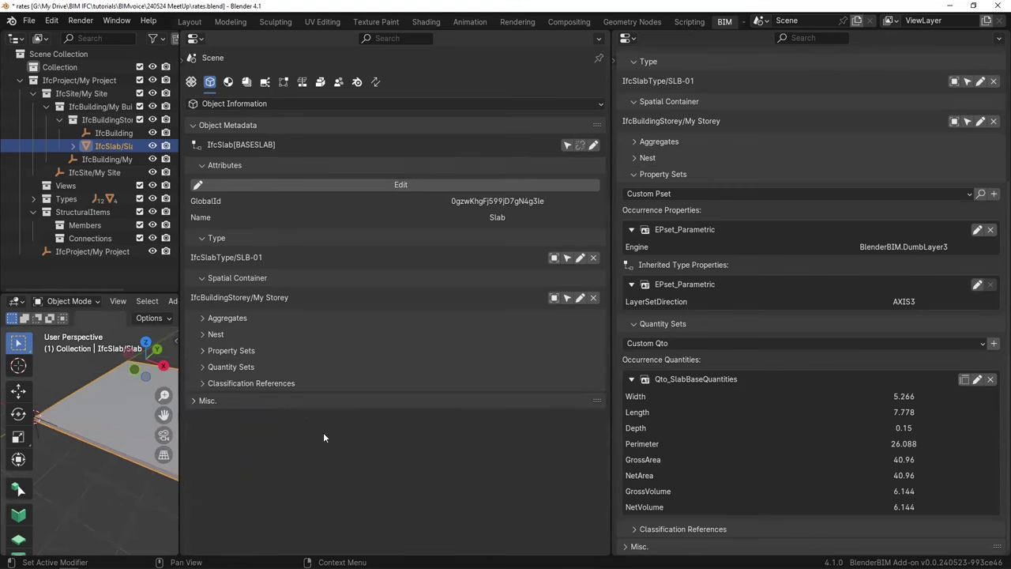
left_click(206, 365)
left_click(207, 352)
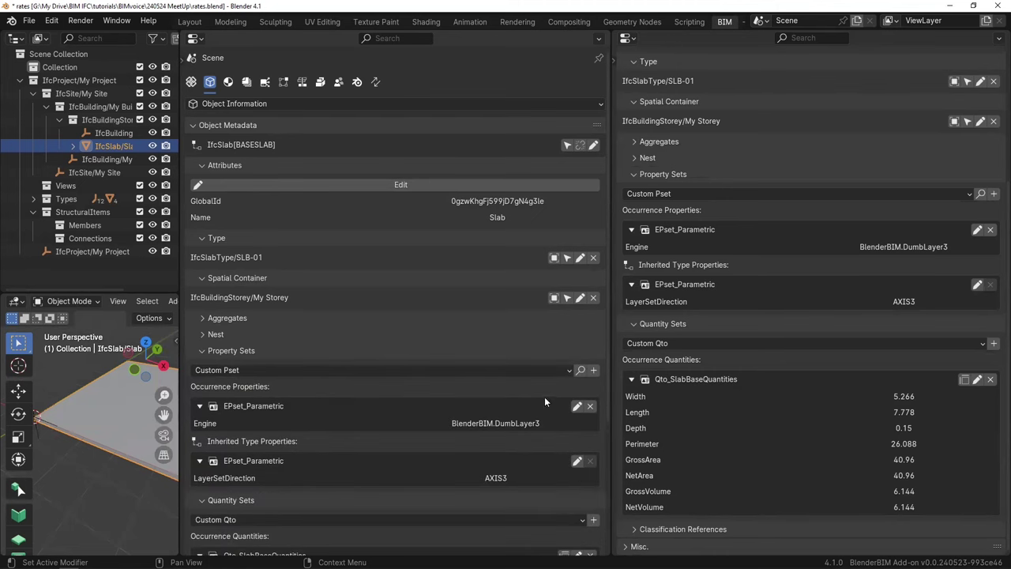
Start adding the Pset_SlabCommon property set to the slab and look through its available properties.
scroll(397, 417, "down", 3)
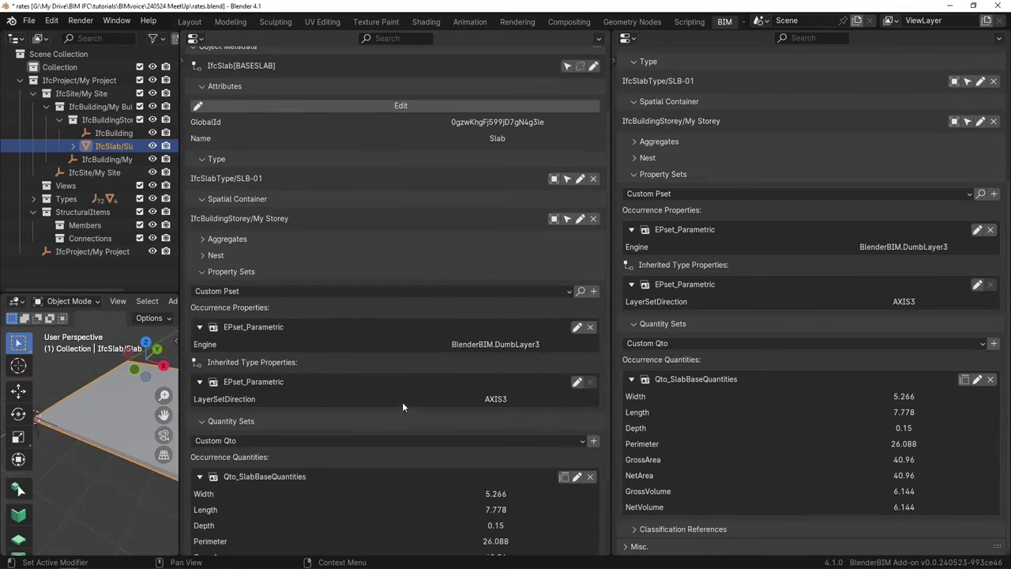
left_click(572, 292)
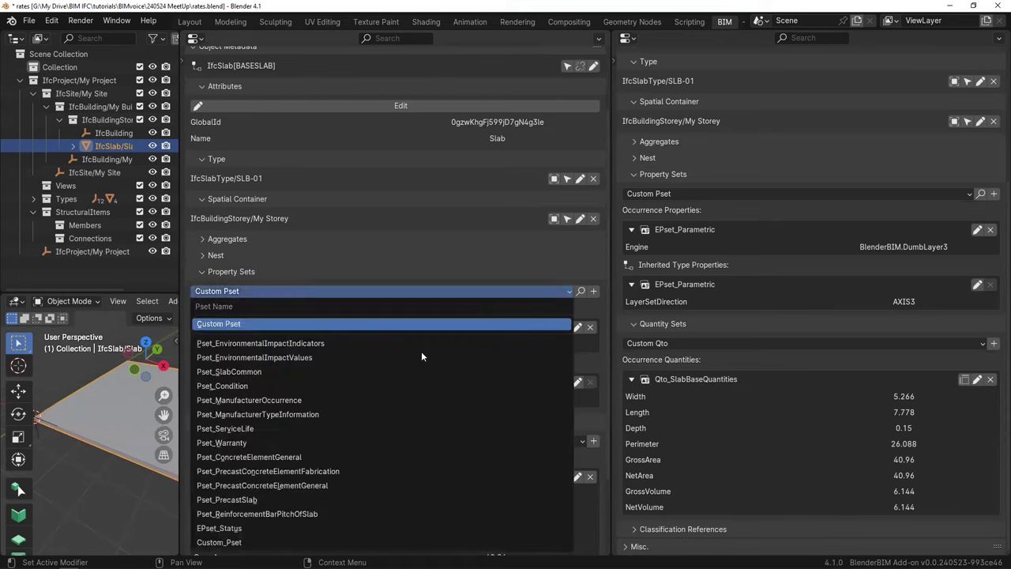
left_click(411, 373)
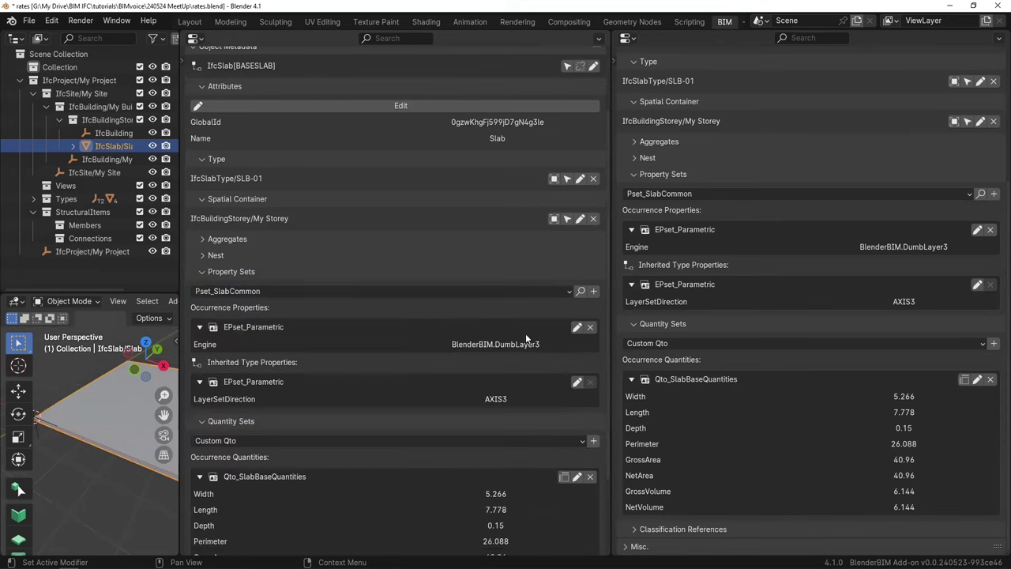
left_click(594, 292)
scroll(422, 386, "down", 3)
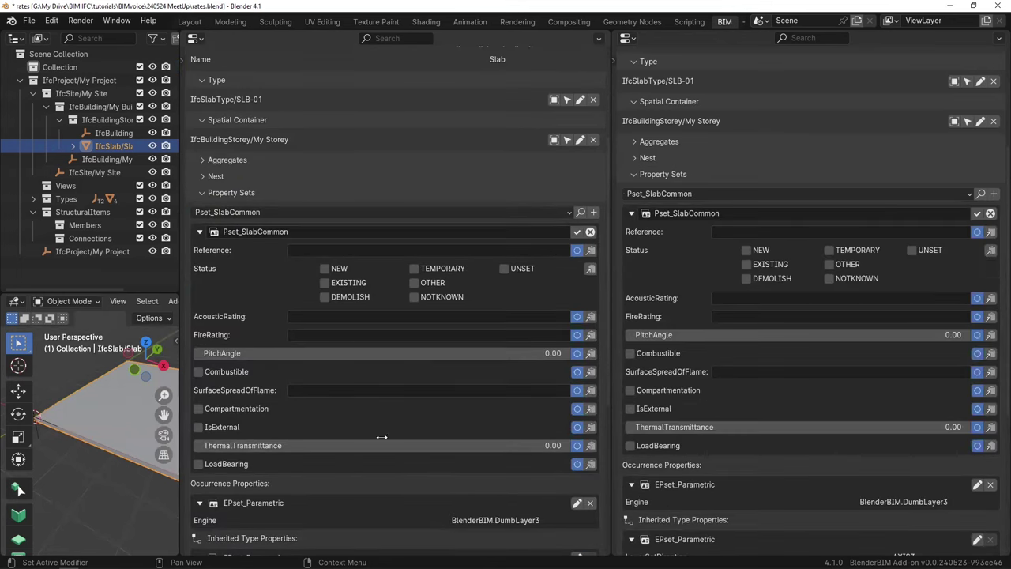
scroll(348, 435, "down", 3)
scroll(351, 422, "up", 5)
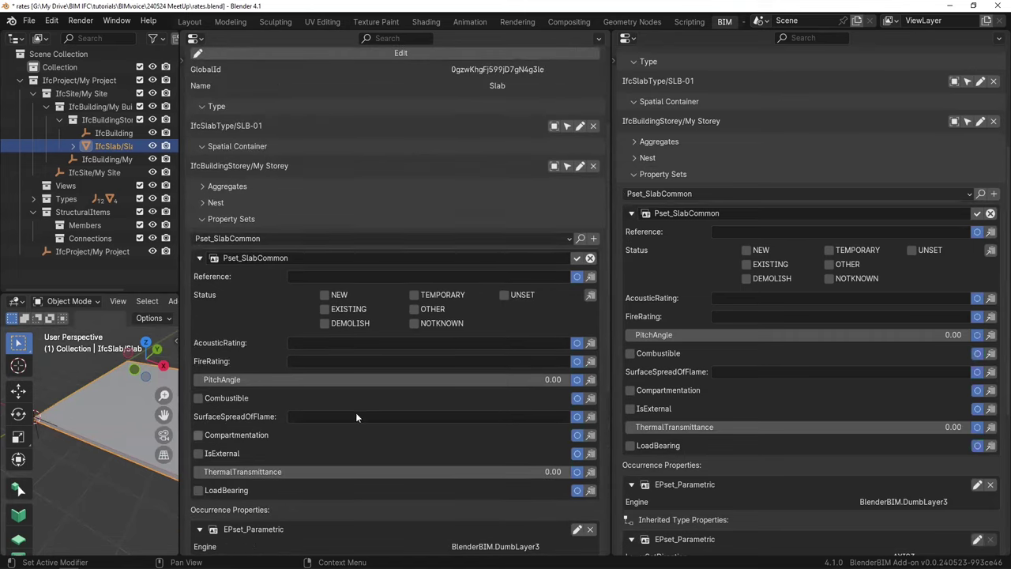
scroll(274, 474, "down", 1)
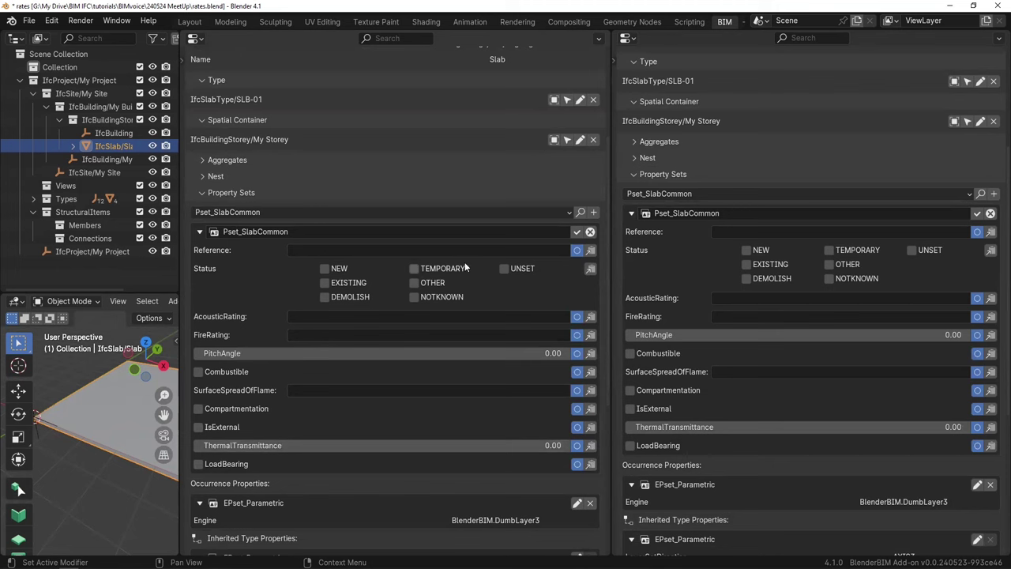
Start adding the Pset_ConcreteElementGeneral property set to the slab instead and view its properties.
left_click(563, 213)
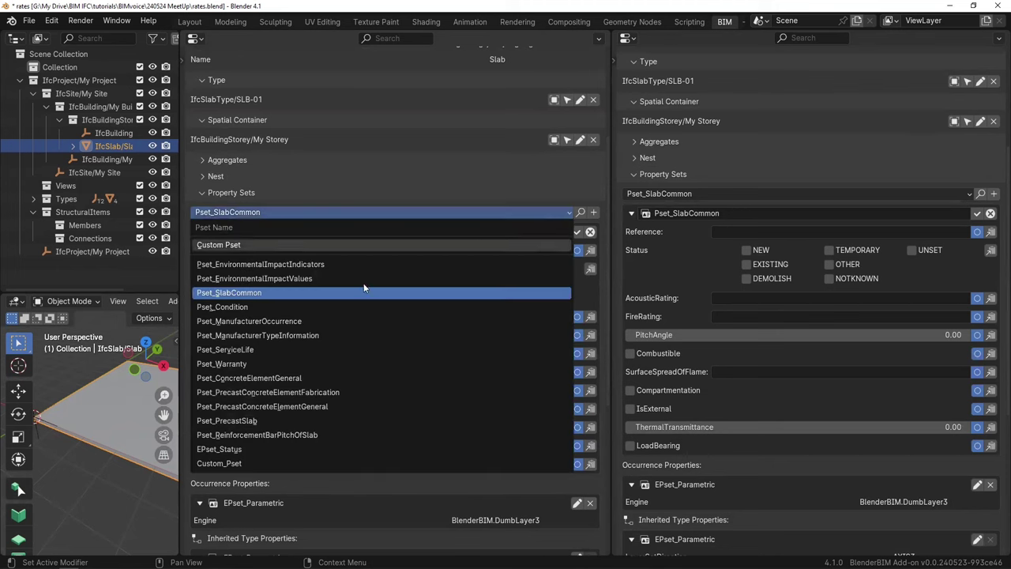
left_click(320, 377)
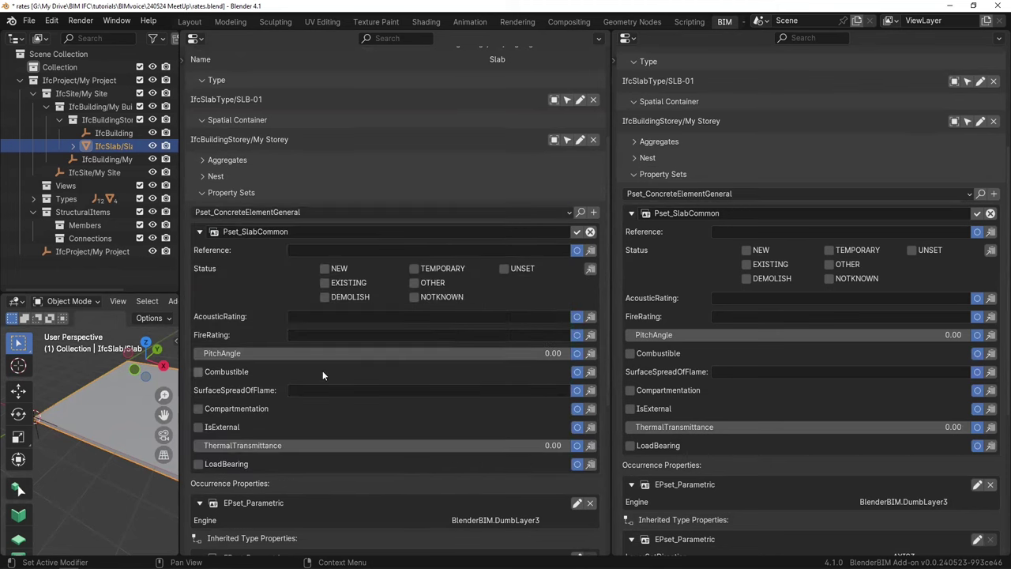
left_click(593, 213)
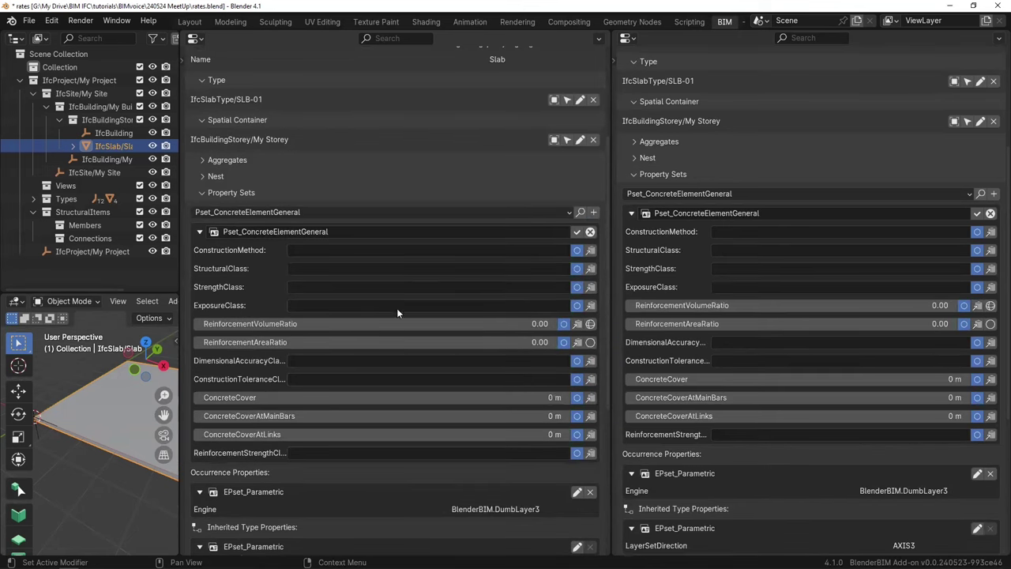
scroll(395, 311, "down", 3)
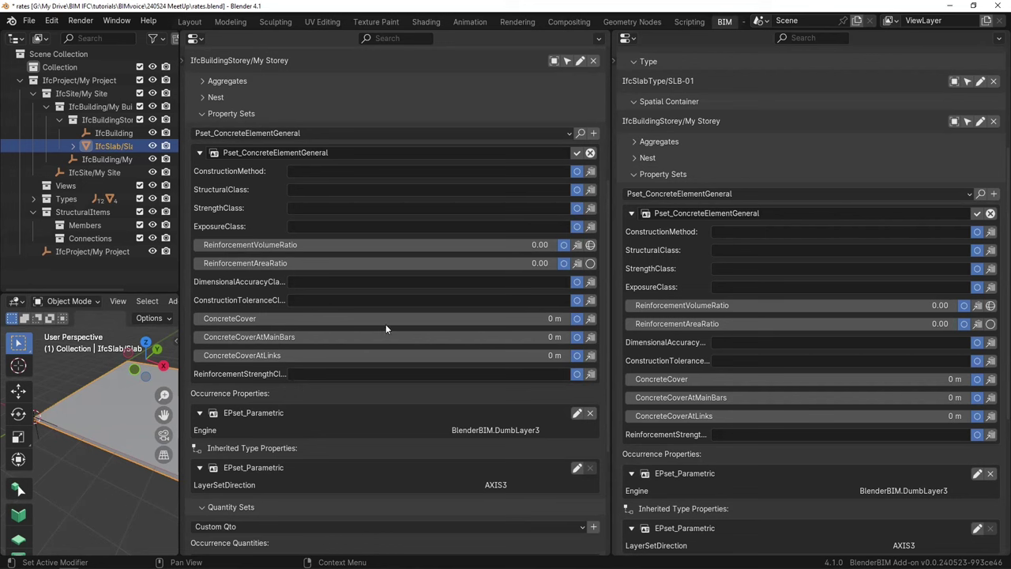
left_click(362, 320)
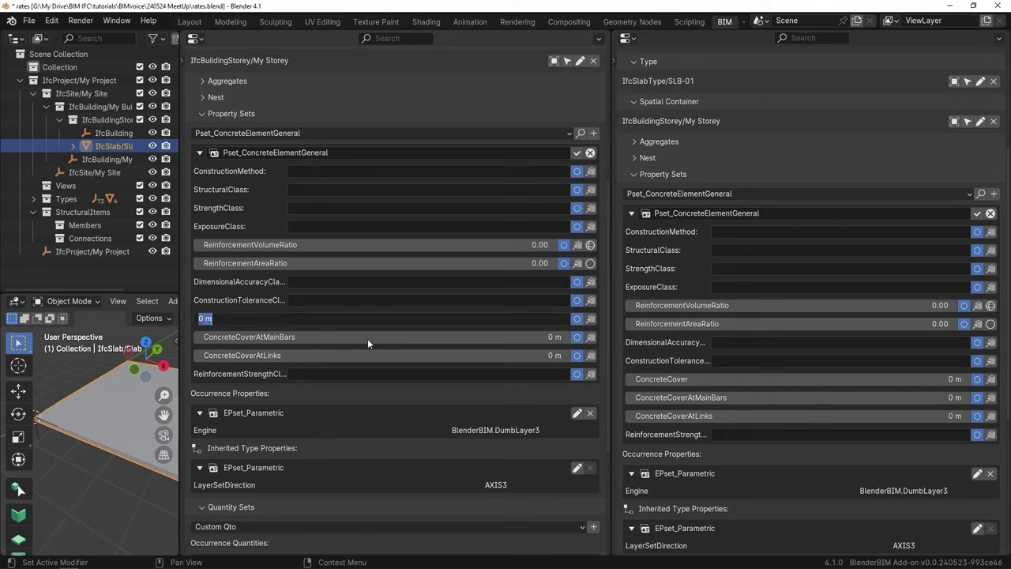
key("Escape")
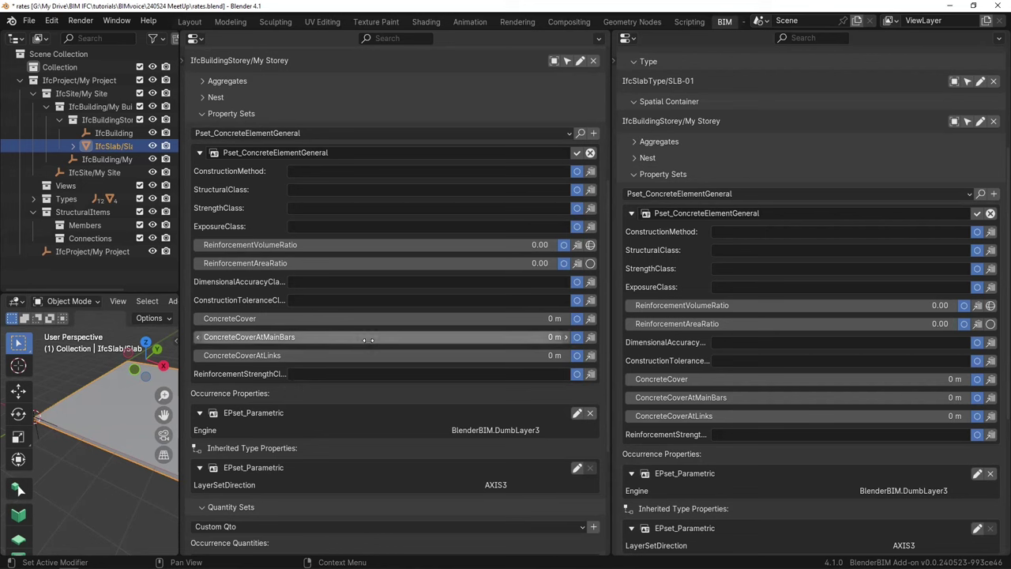
left_click(319, 247)
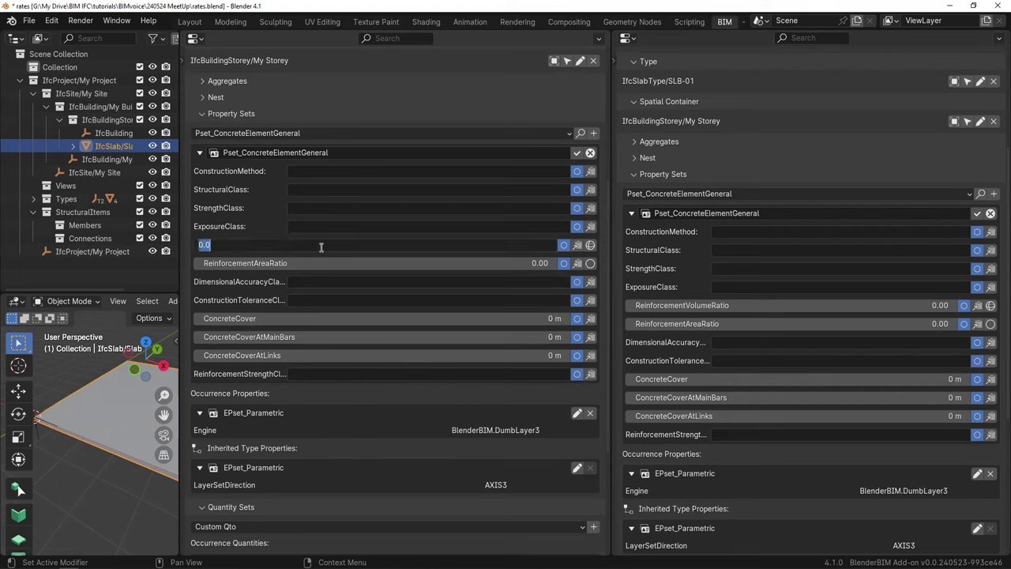
key("Escape")
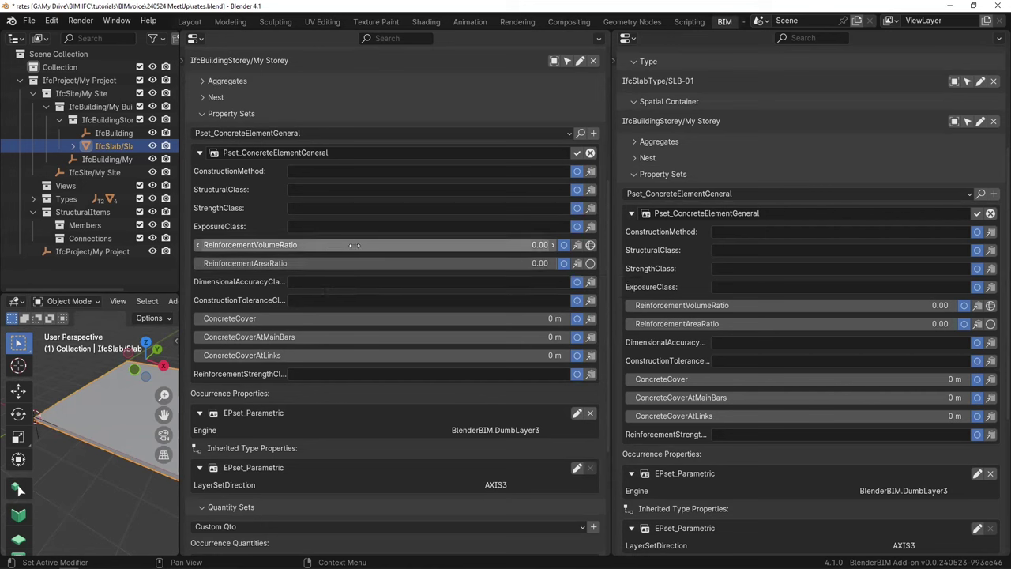
left_click(346, 245)
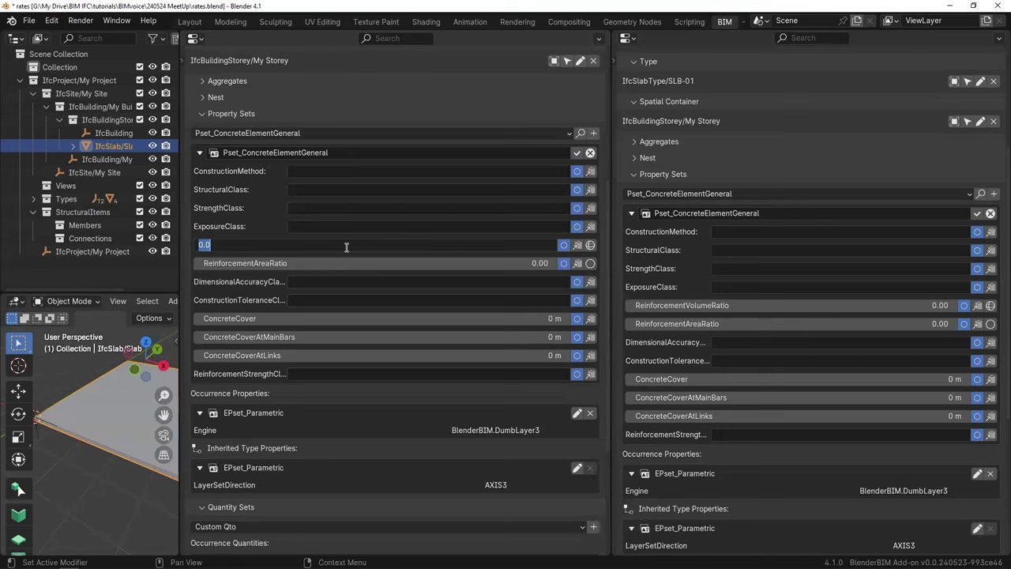
left_click(352, 294)
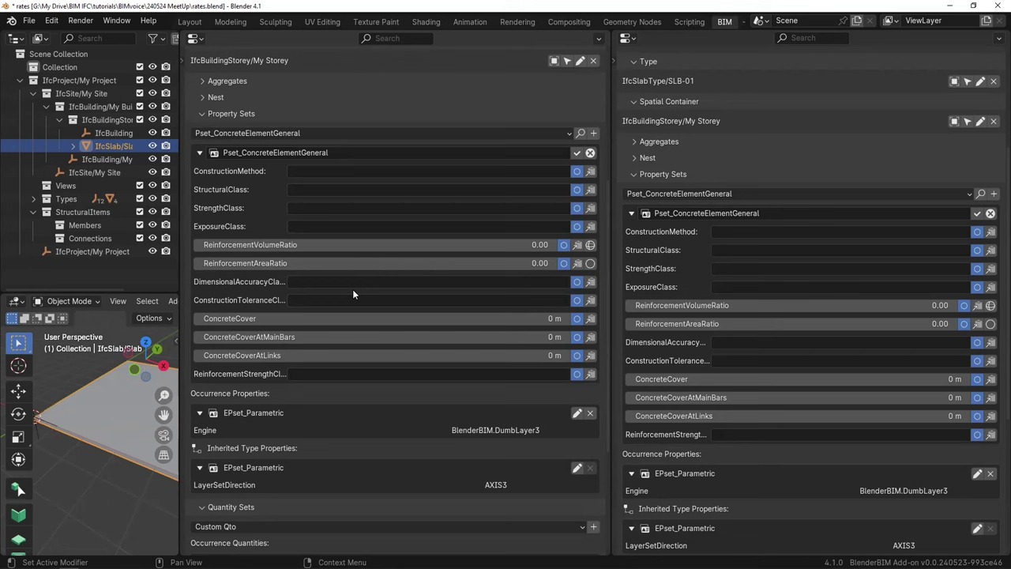
Set the slab's ReinforcementVolumeRatio to 60 in the Pset_ConcreteElementGeneral property set.
left_click(321, 243)
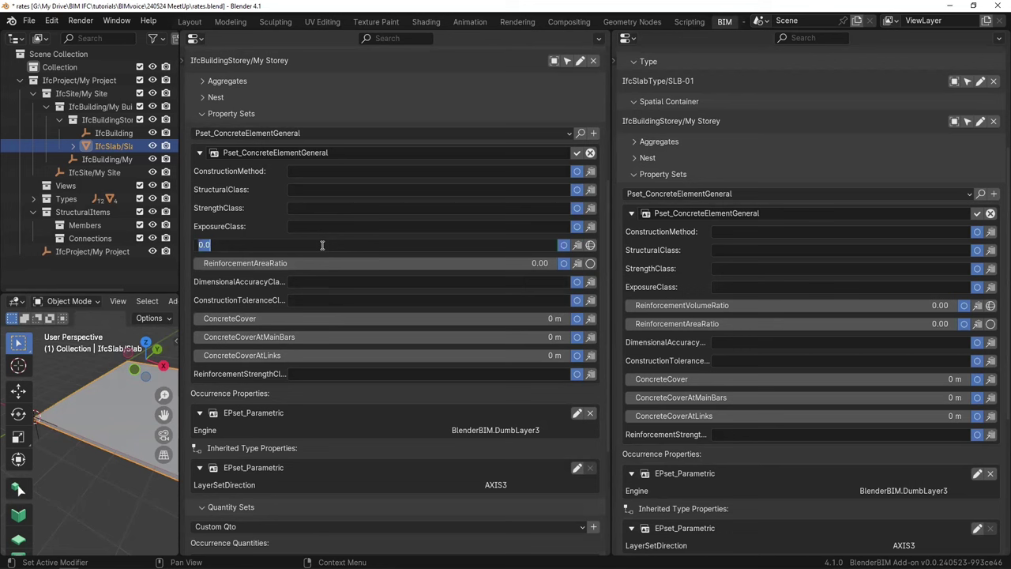
type("60")
key("Return")
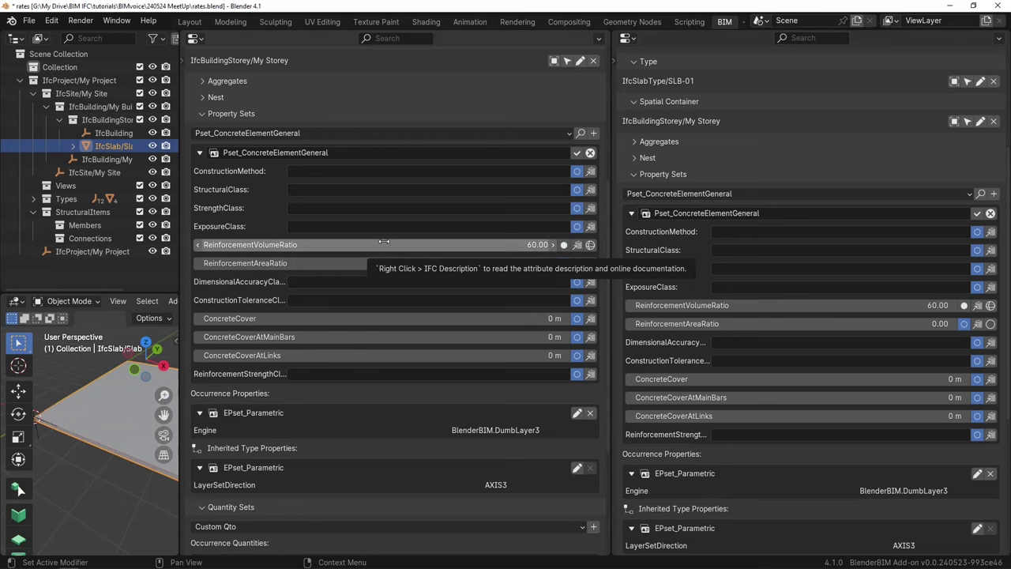
left_click(409, 172)
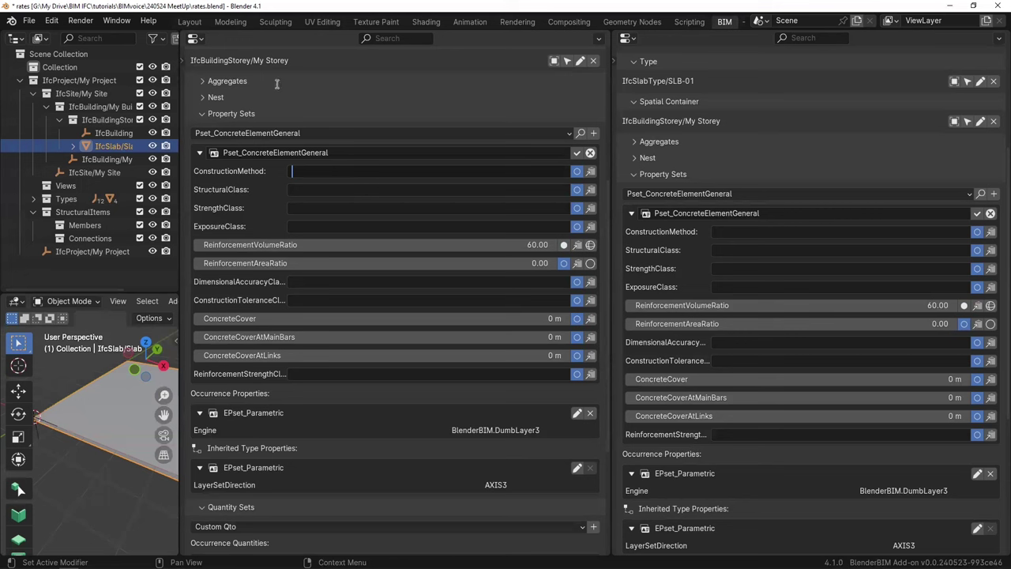
key("Escape")
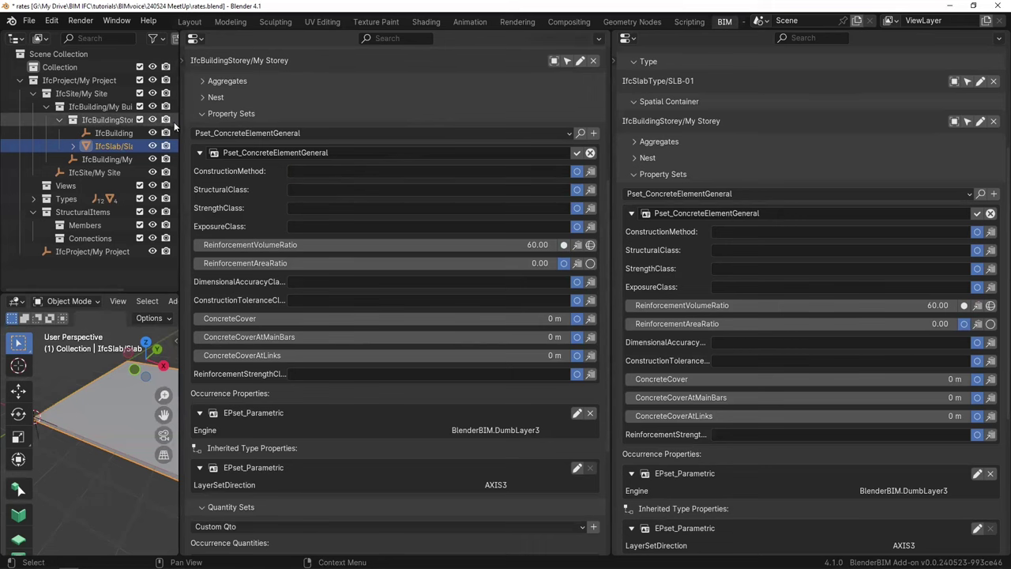
Widen the outliner and view the slab's attributes, type and spatial container above its property sets.
left_click_drag(180, 123, 250, 124)
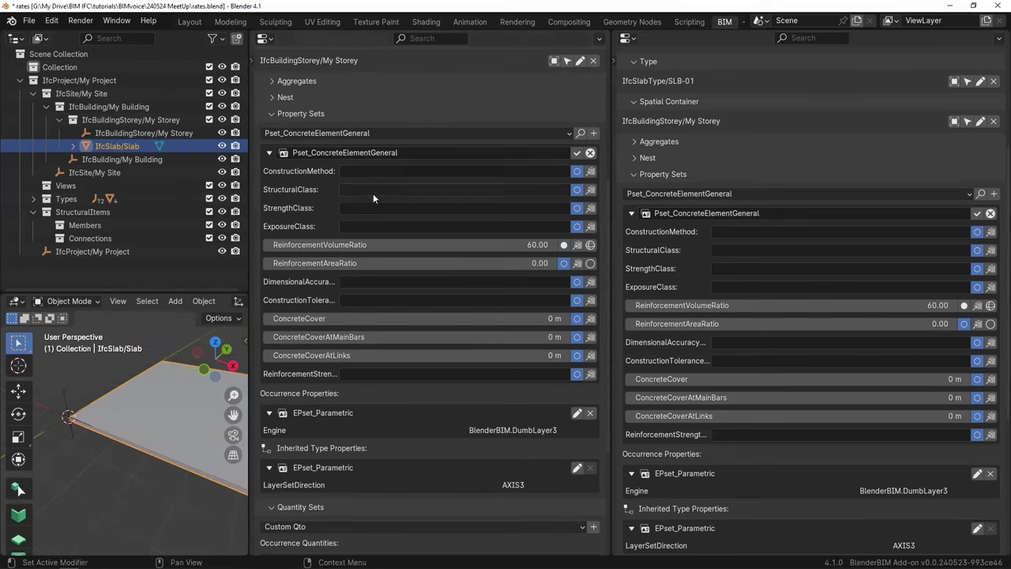
scroll(443, 150, "up", 4)
scroll(468, 163, "up", 3)
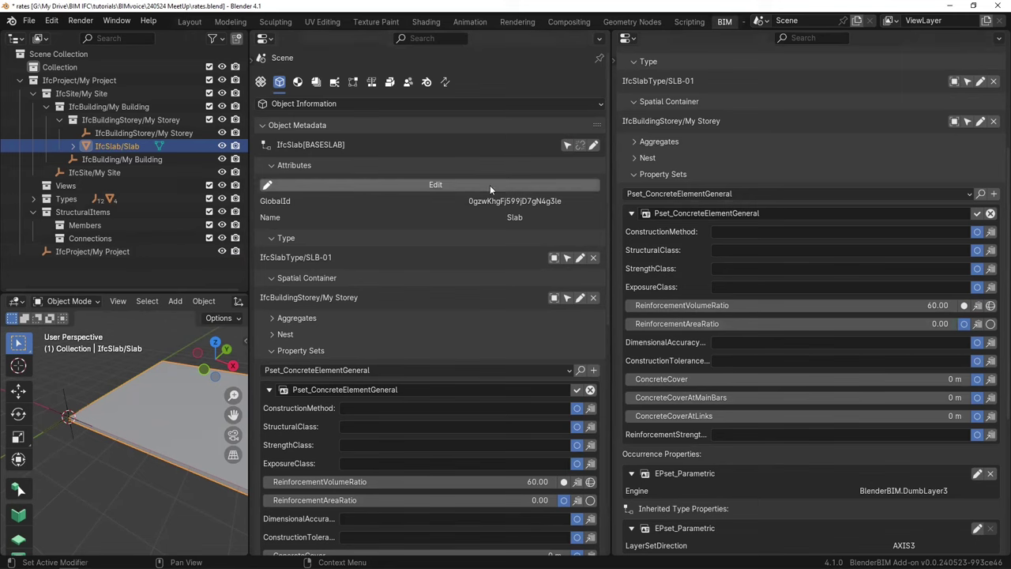
Open the IFC project 374 TechBuildPassingLoop 7.ifc and widen the properties editor to show its project overview beside the model.
left_click(30, 22)
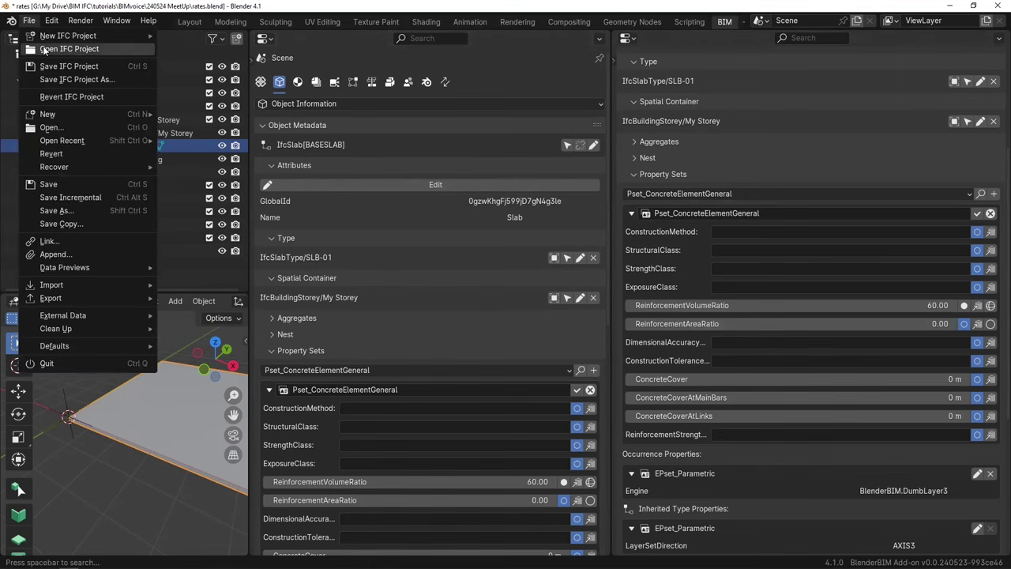
left_click(47, 44)
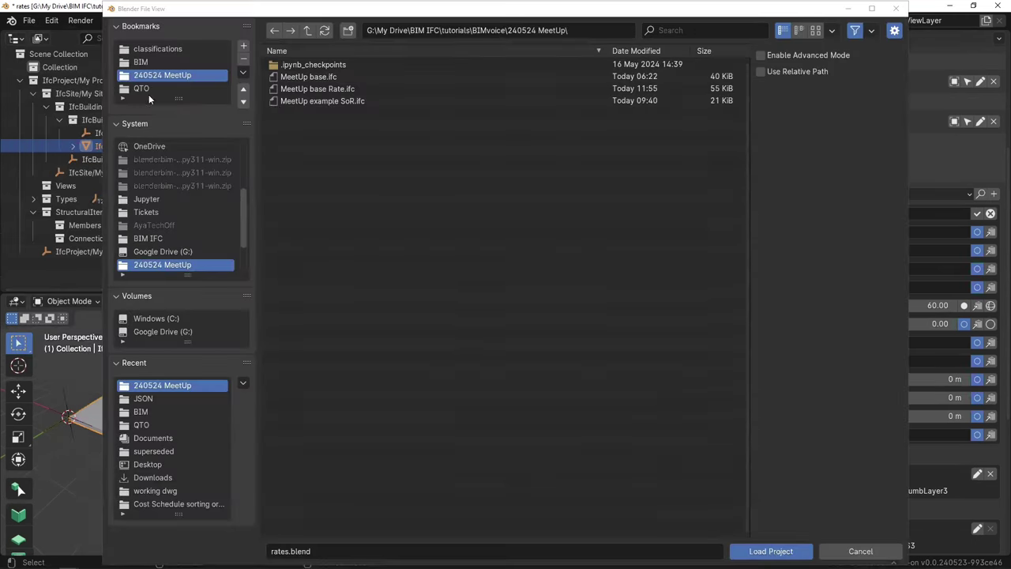
left_click(181, 61)
double_click(318, 77)
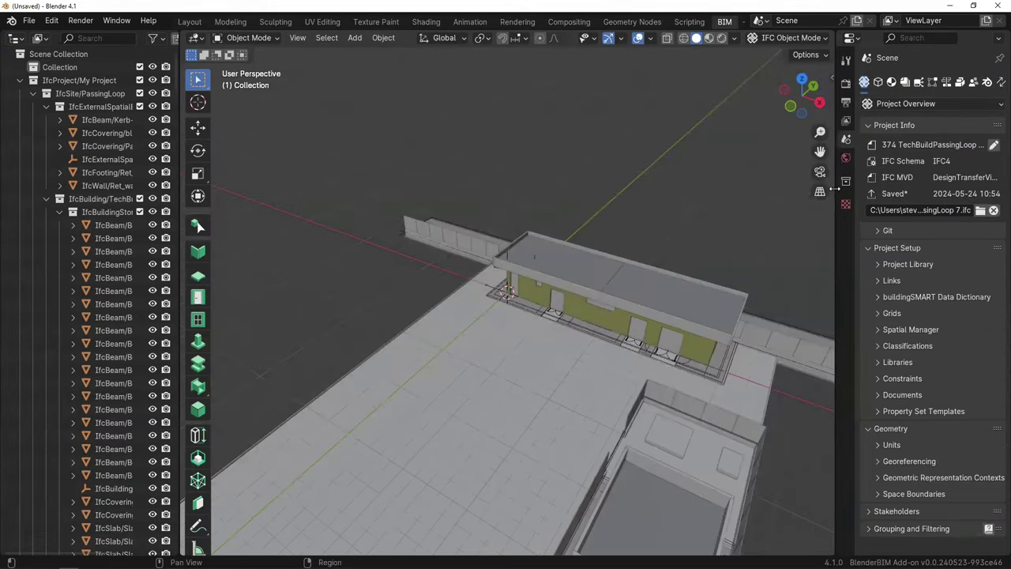
left_click_drag(838, 192, 680, 180)
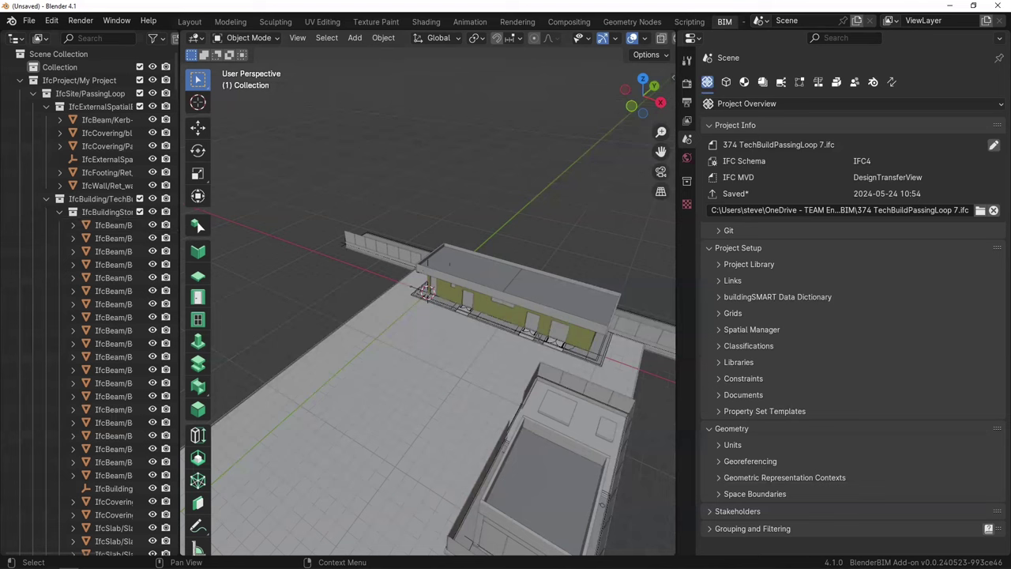
Reopen the recent file rates.blend and show its costing and scheduling information with the BoQ cost items.
left_click(30, 20)
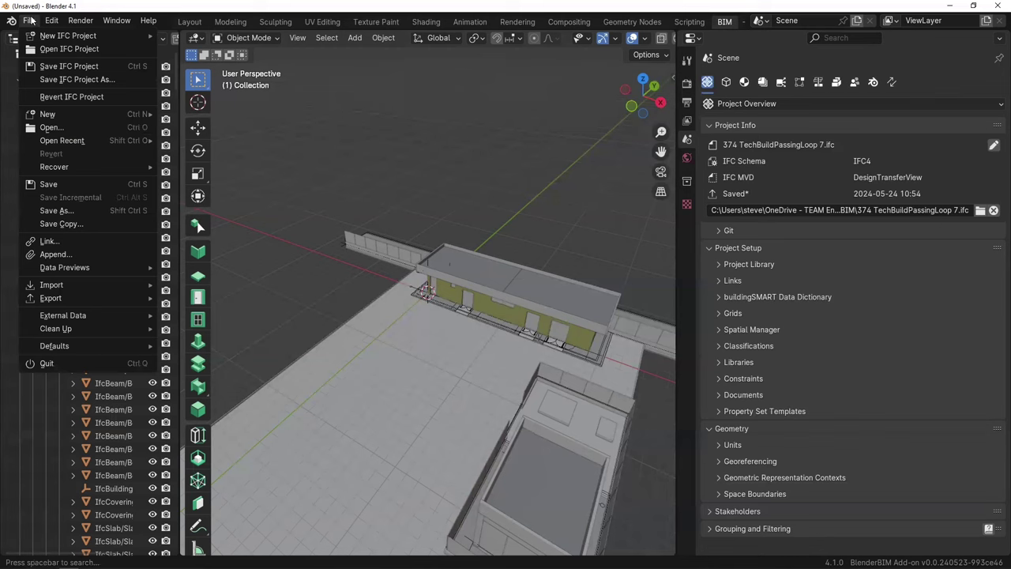
mouse_move(68, 141)
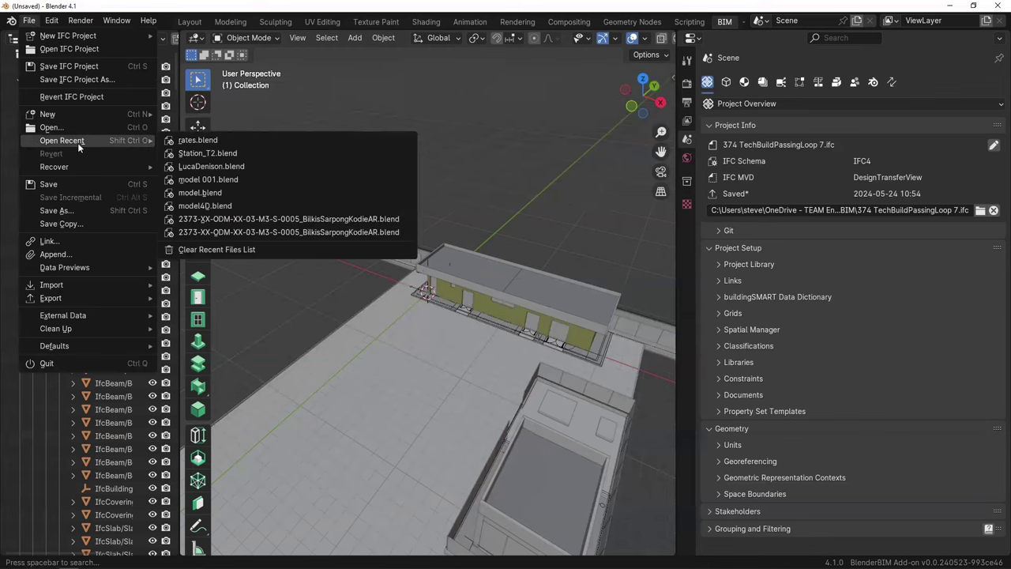
left_click(177, 139)
left_click(177, 141)
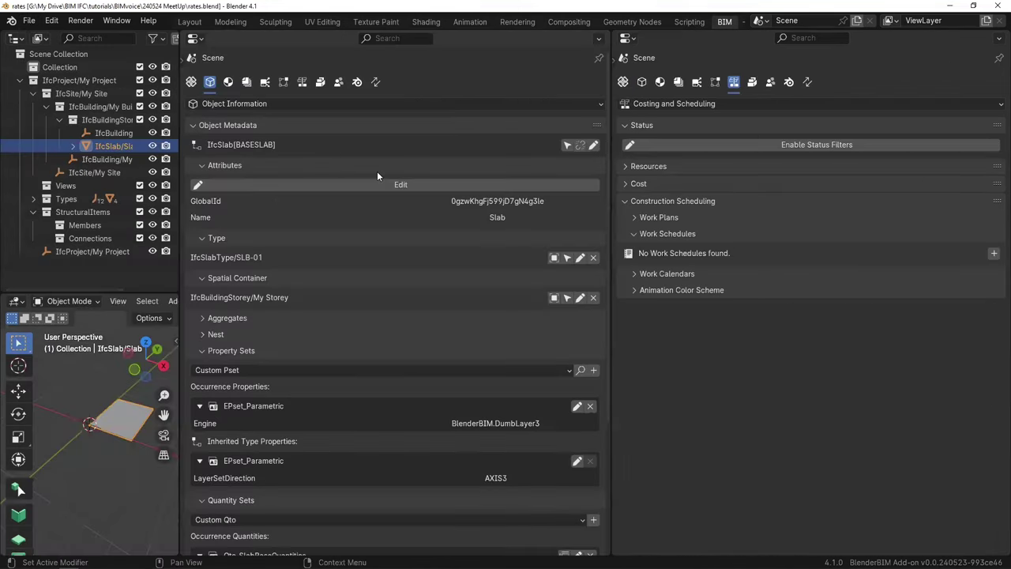
left_click(302, 83)
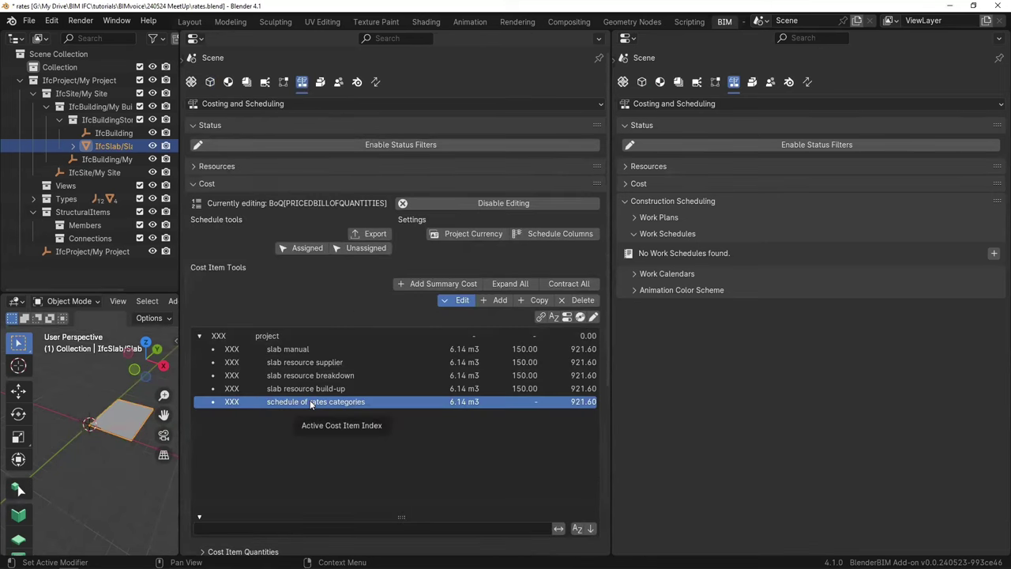